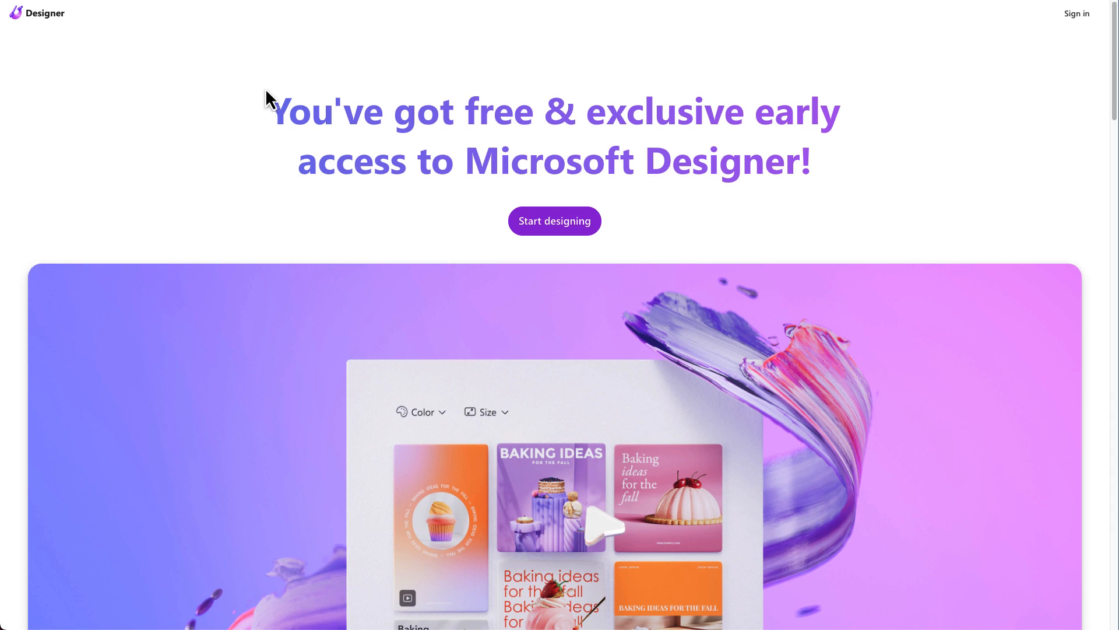
View the Designer landing and waitlist pages and examine the example prompts offered for generating similar designs.
key(ctrl+Tab)
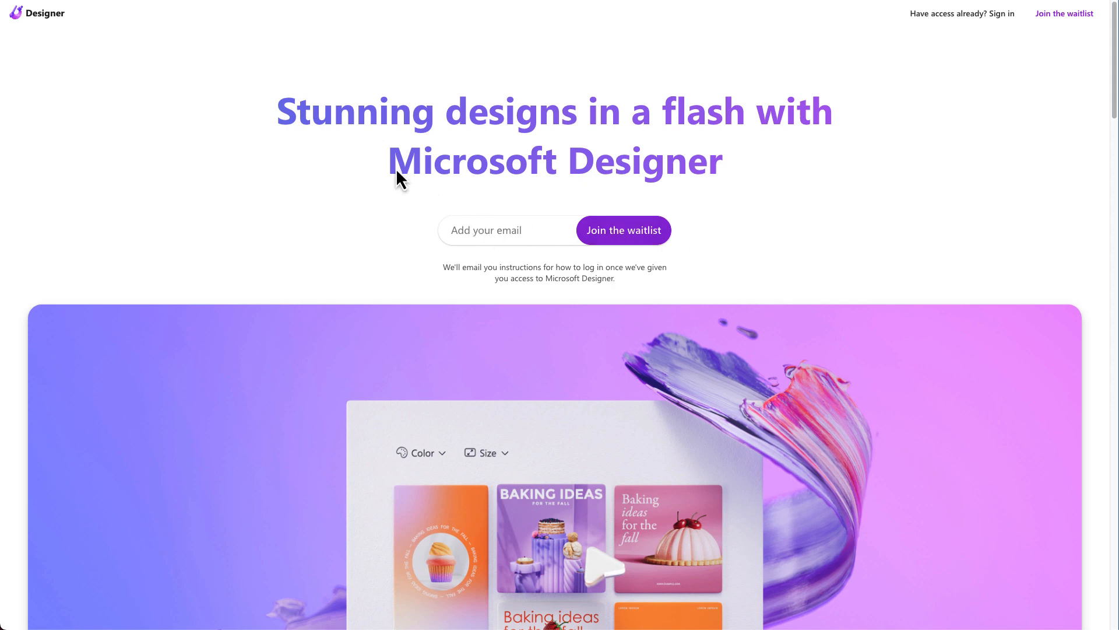
key(ctrl+Tab)
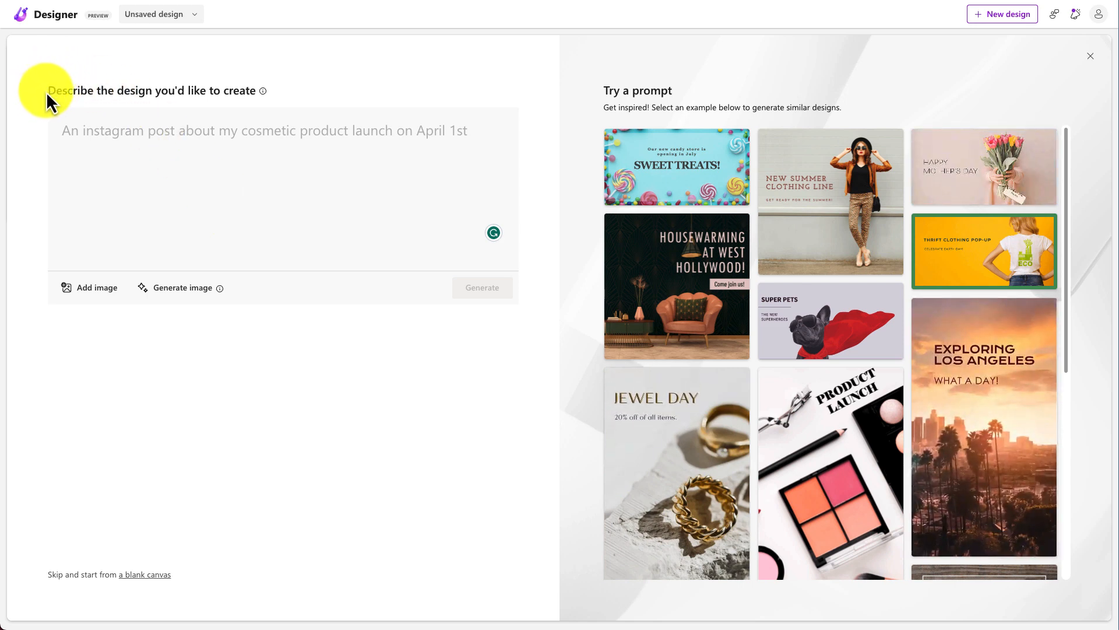
click(209, 138)
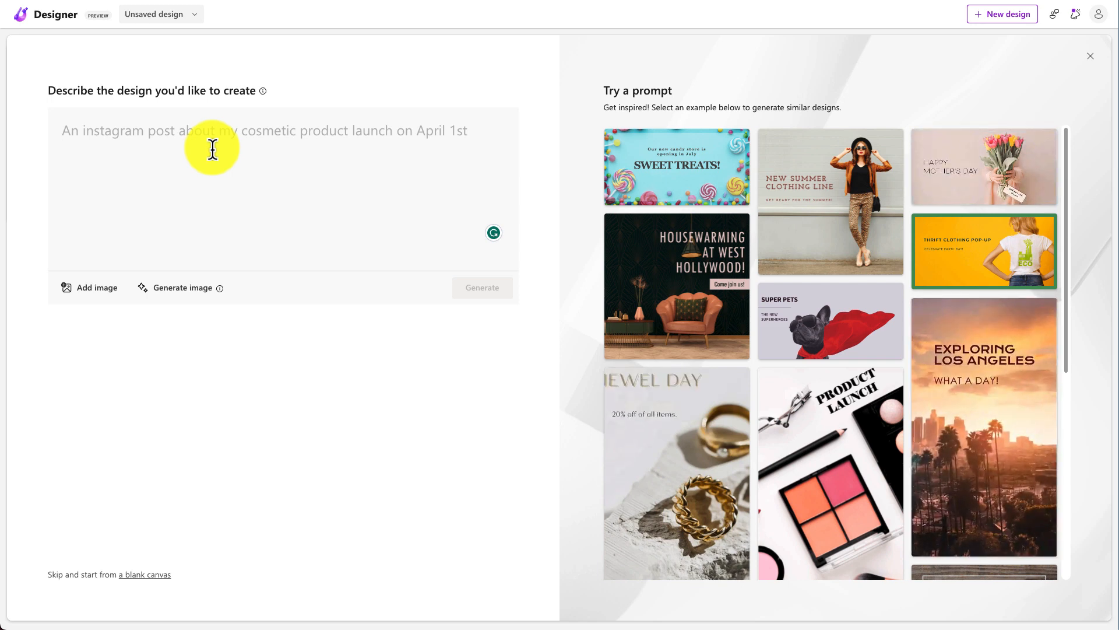
mouse_move(657, 344)
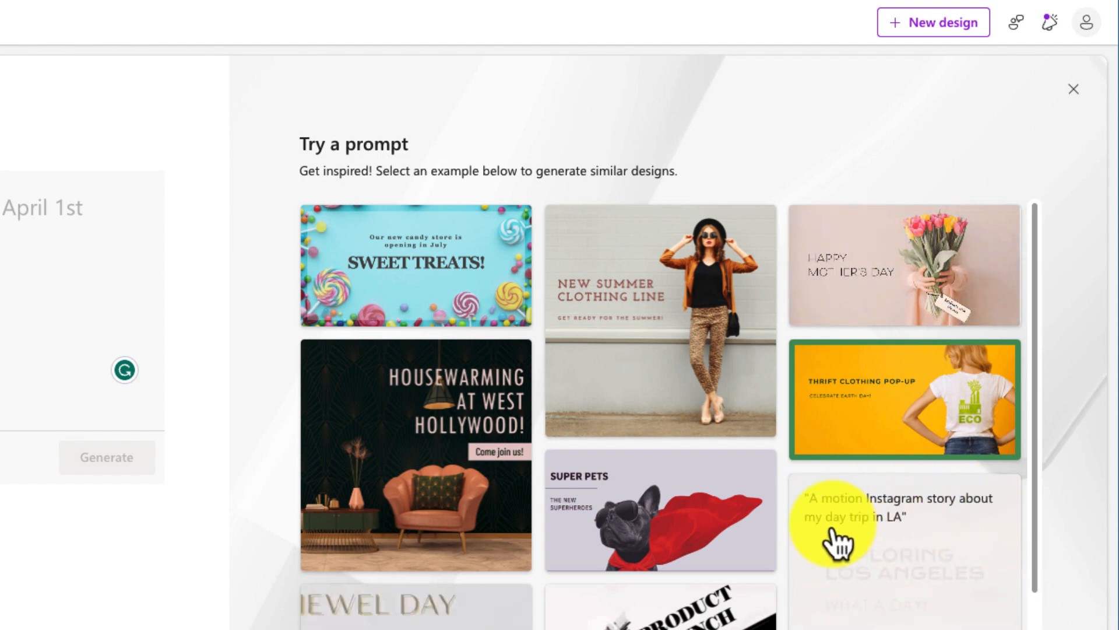
scroll(841, 592, down, 3)
scroll(758, 595, down, 2)
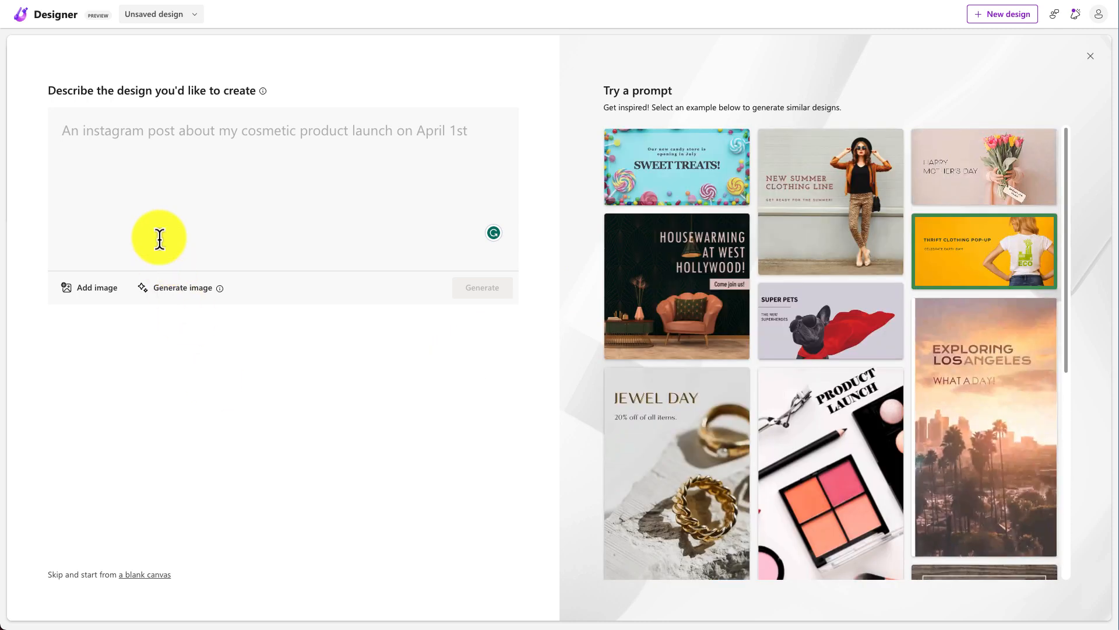
Generate designs from the description "A Youtube video thumbnail that promotes Microsoft Designer on May 11".
text(A facebo)
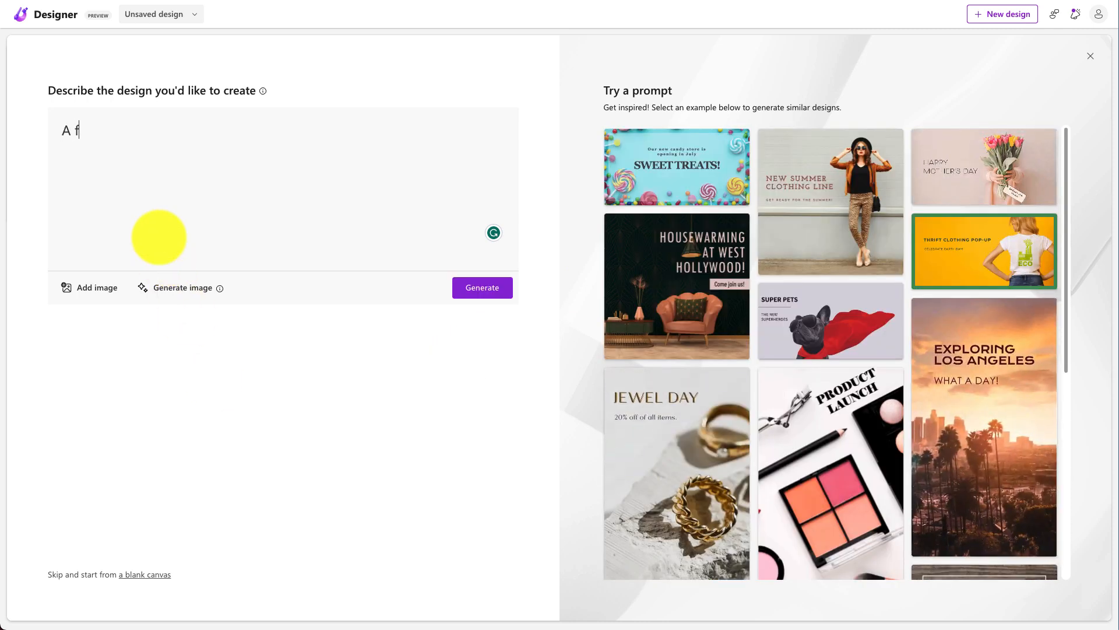
key(BackSpace)
key(BackSpace)
key(BackSpace)
key(BackSpace)
key(BackSpace)
key(BackSpace)
text(Youtube video ban)
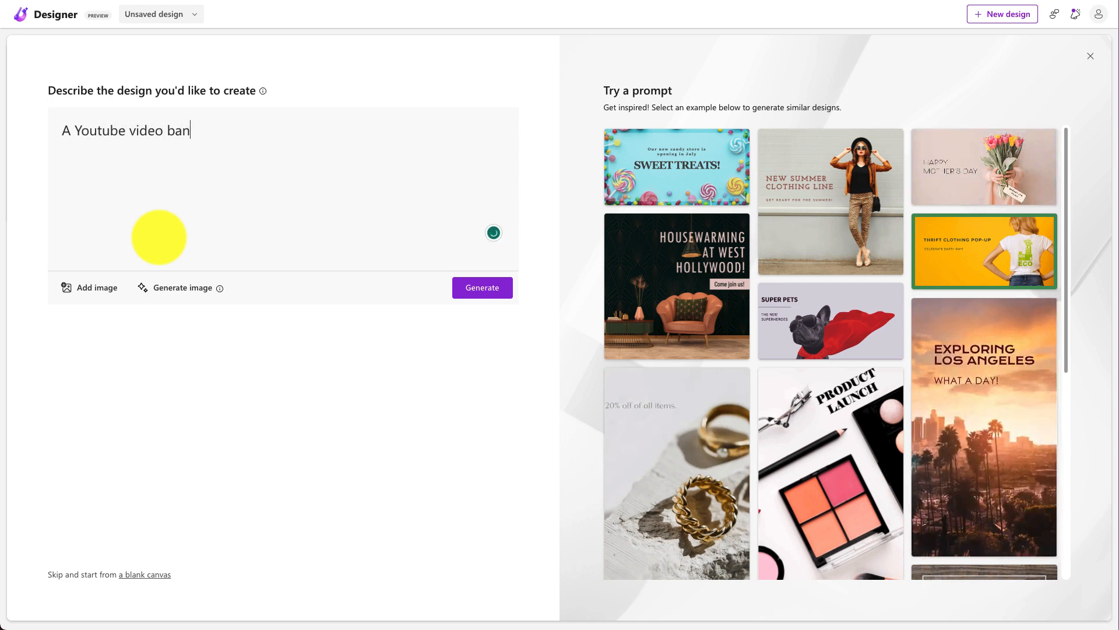
key(BackSpace)
key(BackSpace)
key(BackSpace)
text(thumbnail that promp)
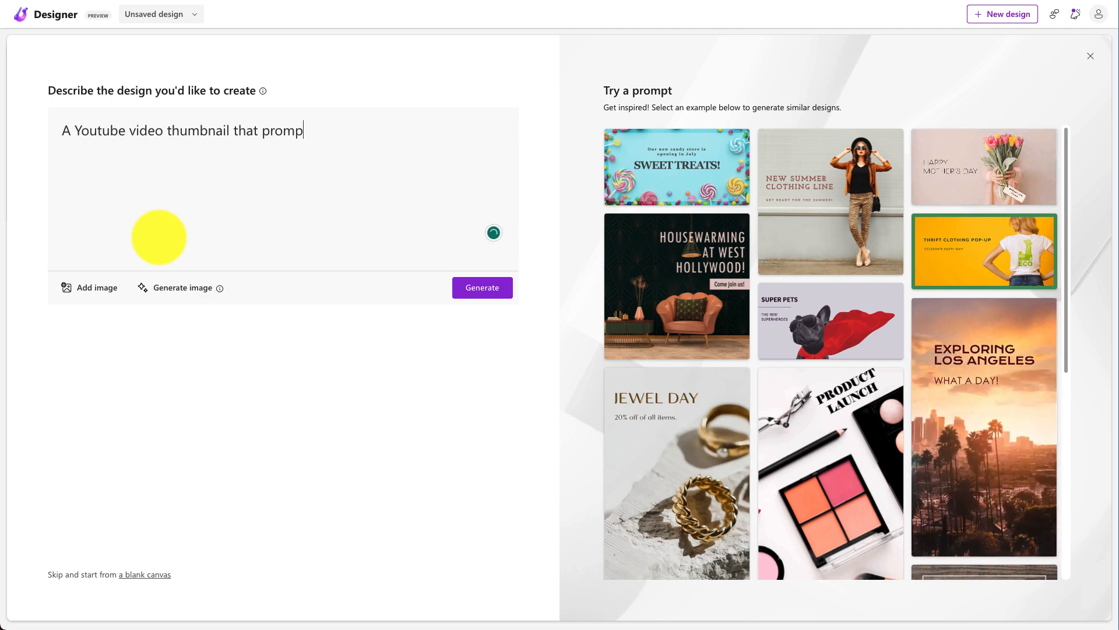
text(ot)
key(BackSpace)
key(BackSpace)
key(BackSpace)
key(BackSpace)
key(BackSpace)
key(BackSpace)
key(BackSpace)
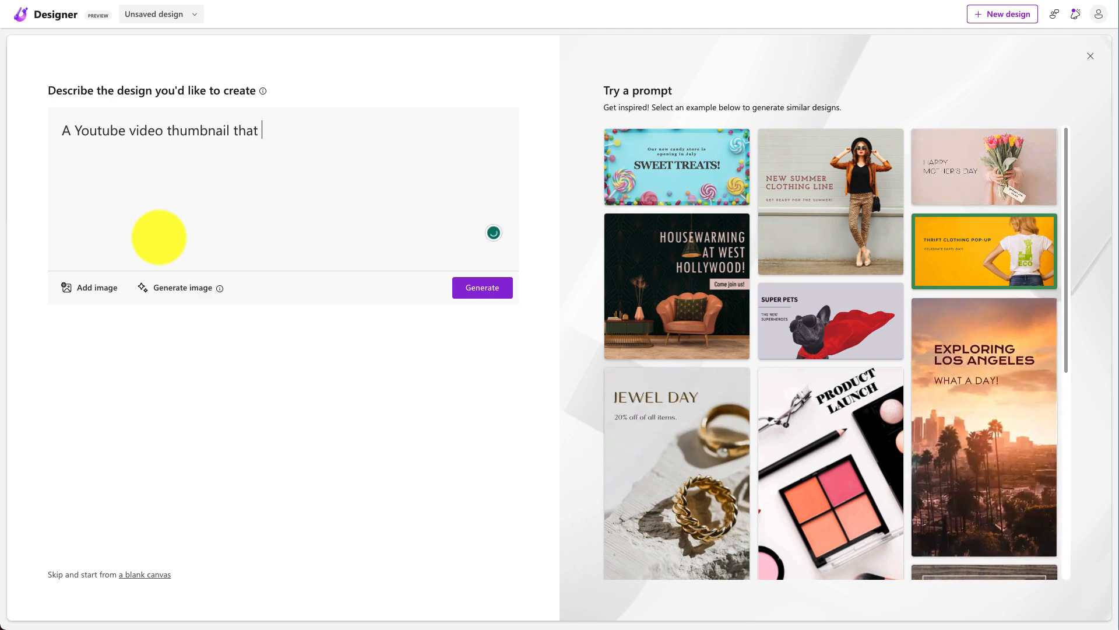
text(promp)
key(BackSpace)
text(otes )
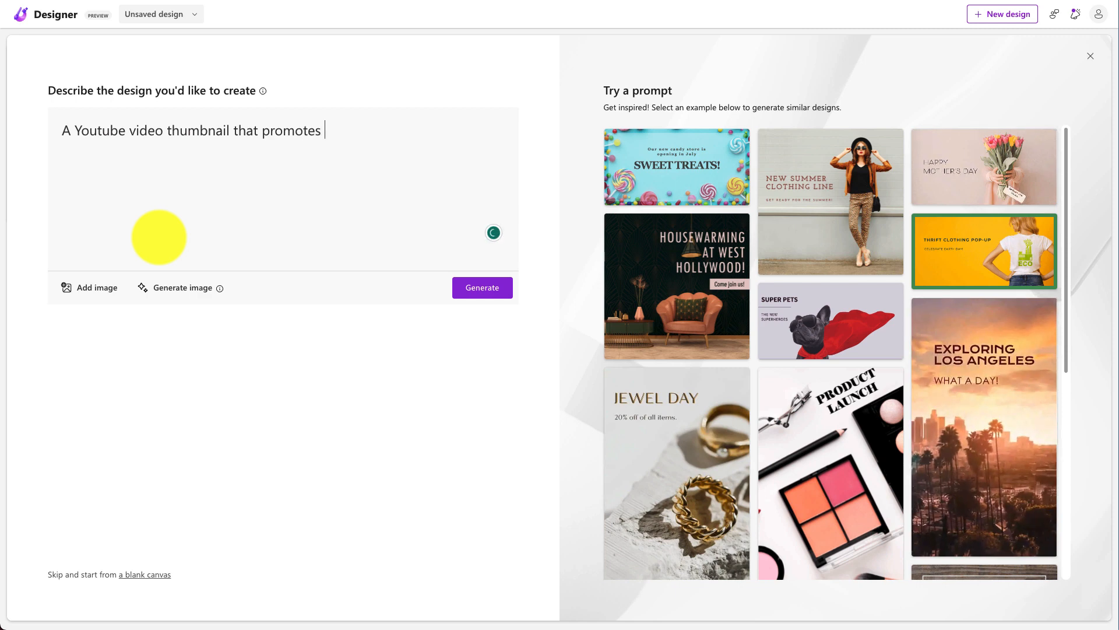
text(Microsof)
key(BackSpace)
text(cr)
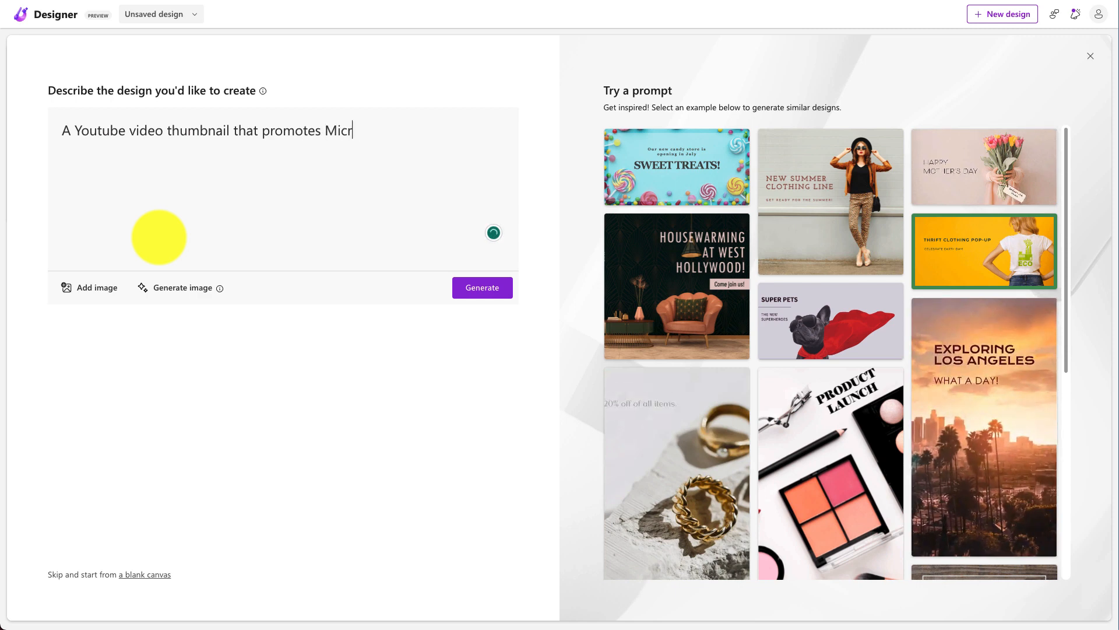
text(osoft Designer on May 11)
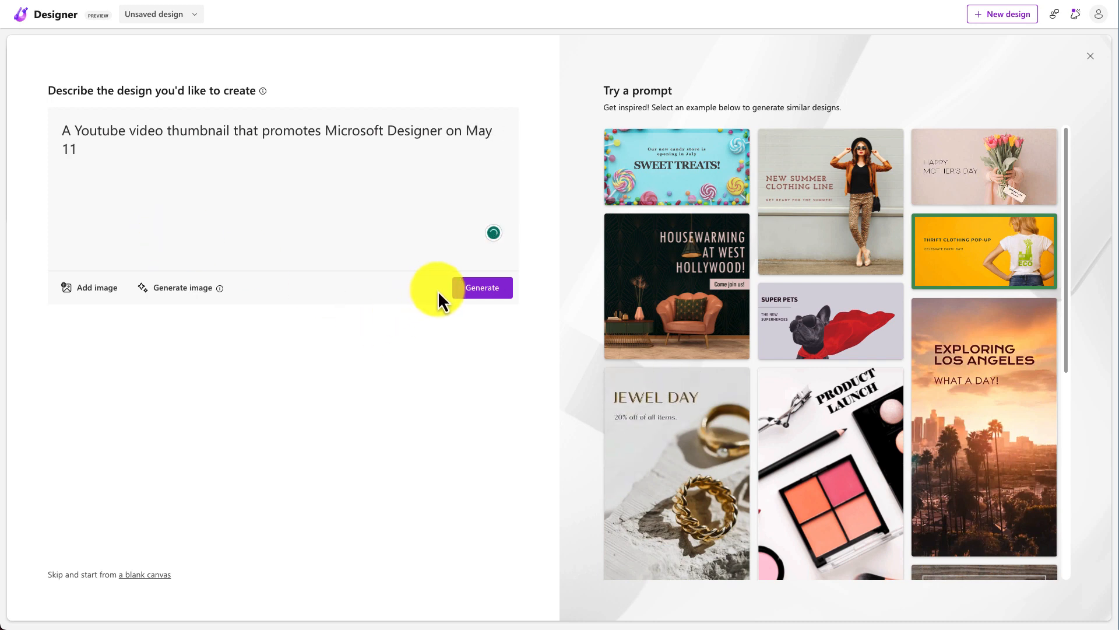
click(484, 291)
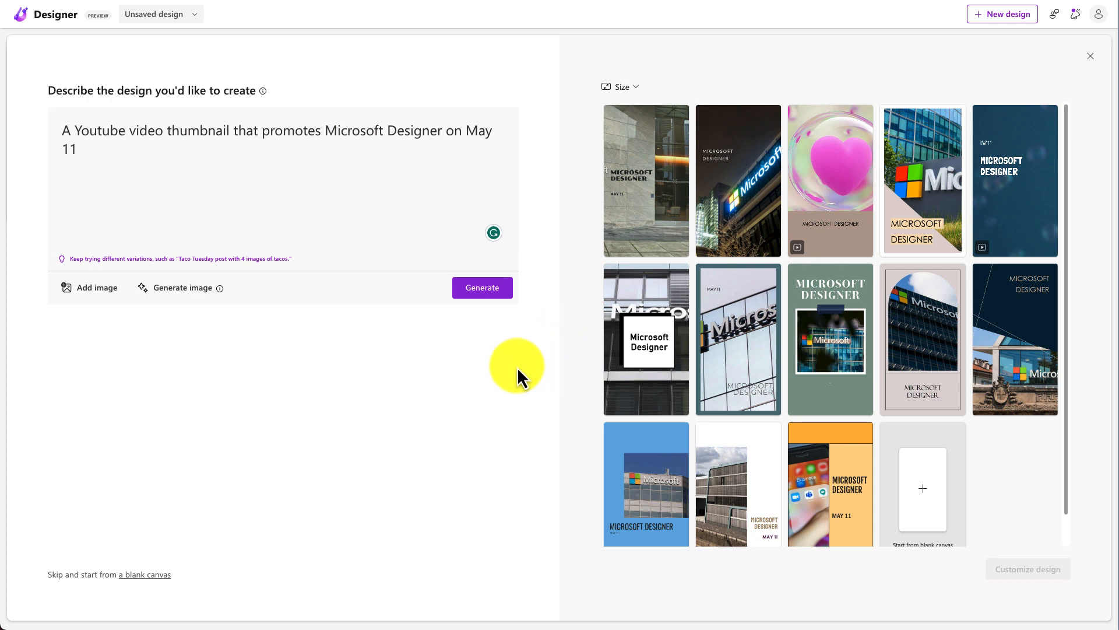
Look over the generated portrait designs and change their size to Landscape, 1200x628px.
mouse_move(619, 210)
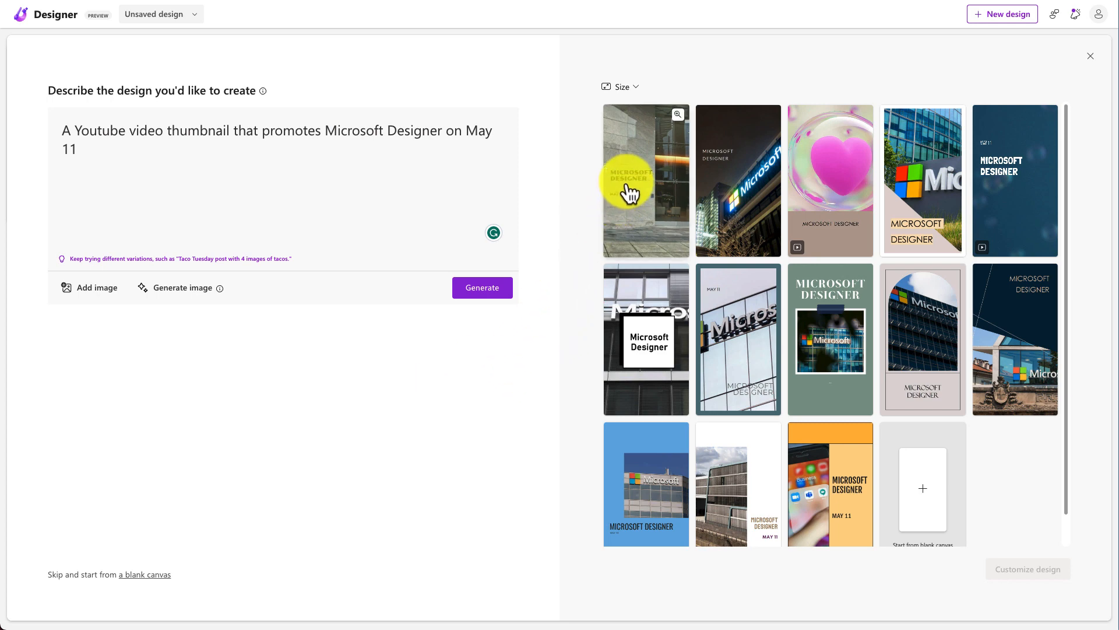
mouse_move(854, 188)
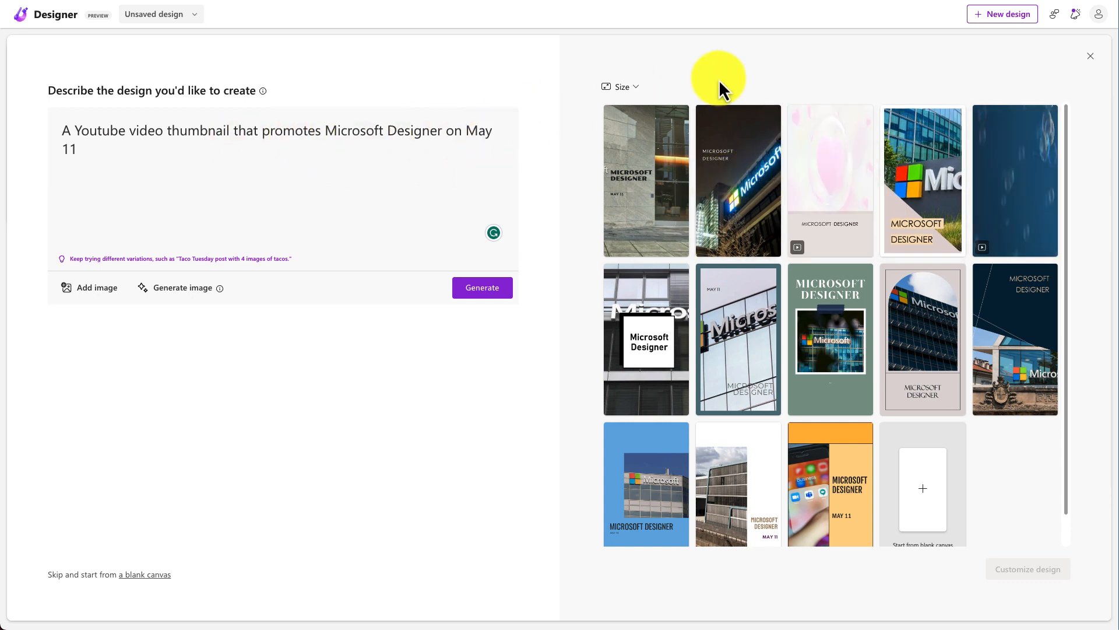
mouse_move(991, 373)
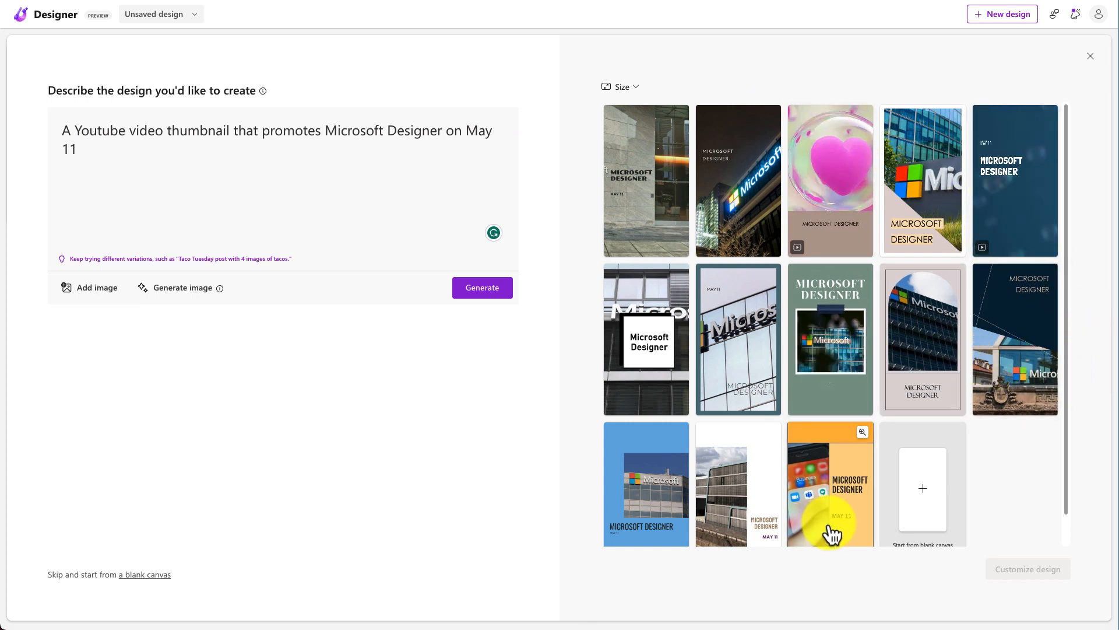
click(634, 89)
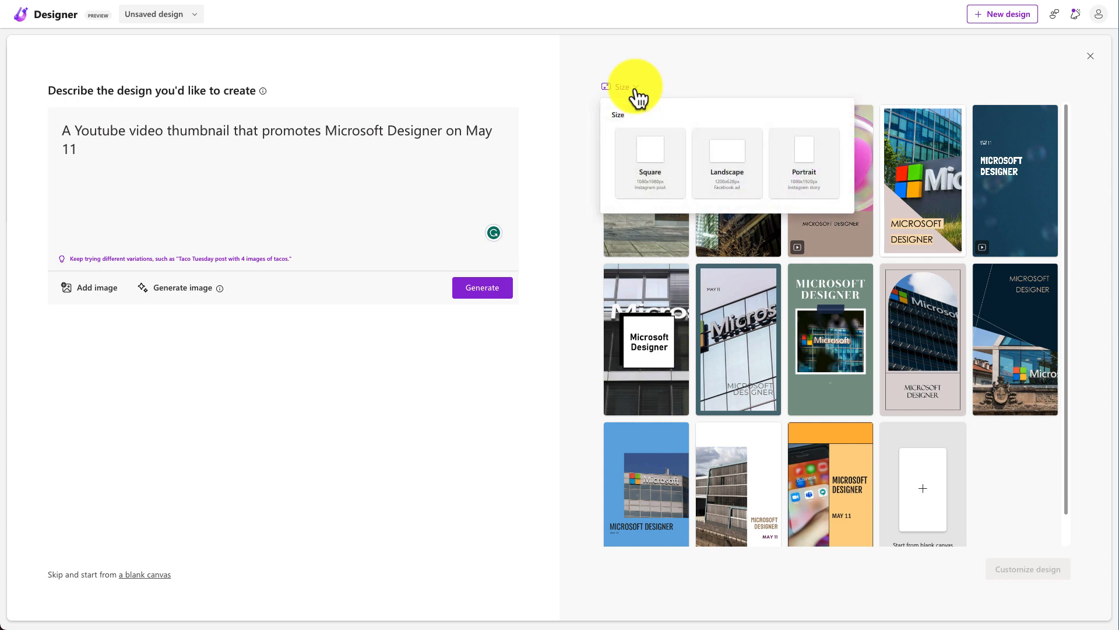
click(724, 165)
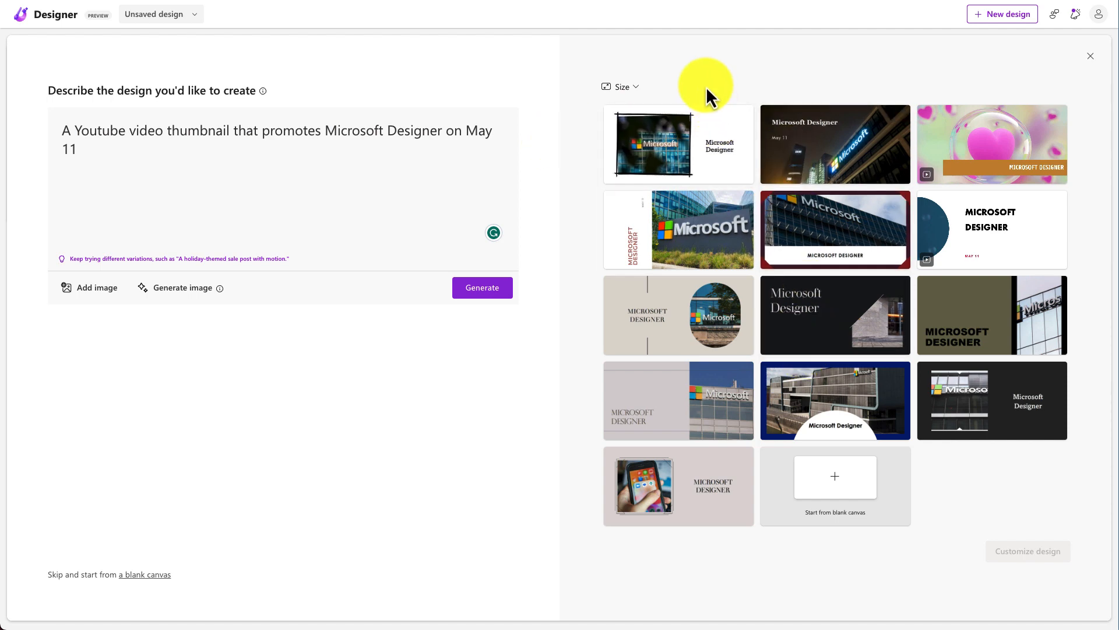
click(623, 87)
click(749, 86)
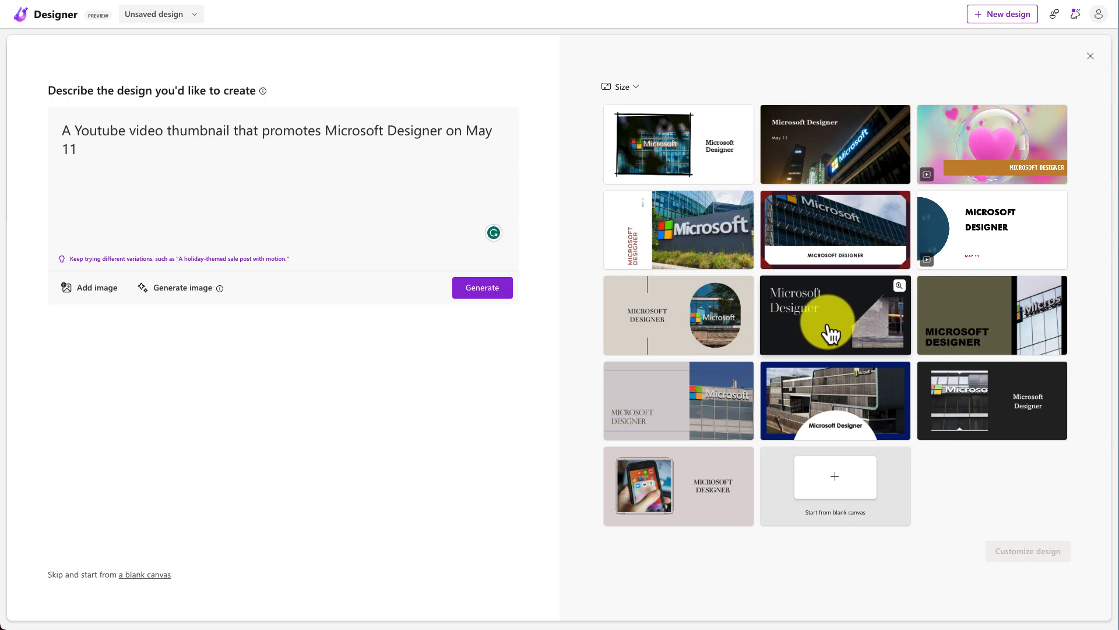
Preview the animated pink heart design at a larger size.
click(961, 152)
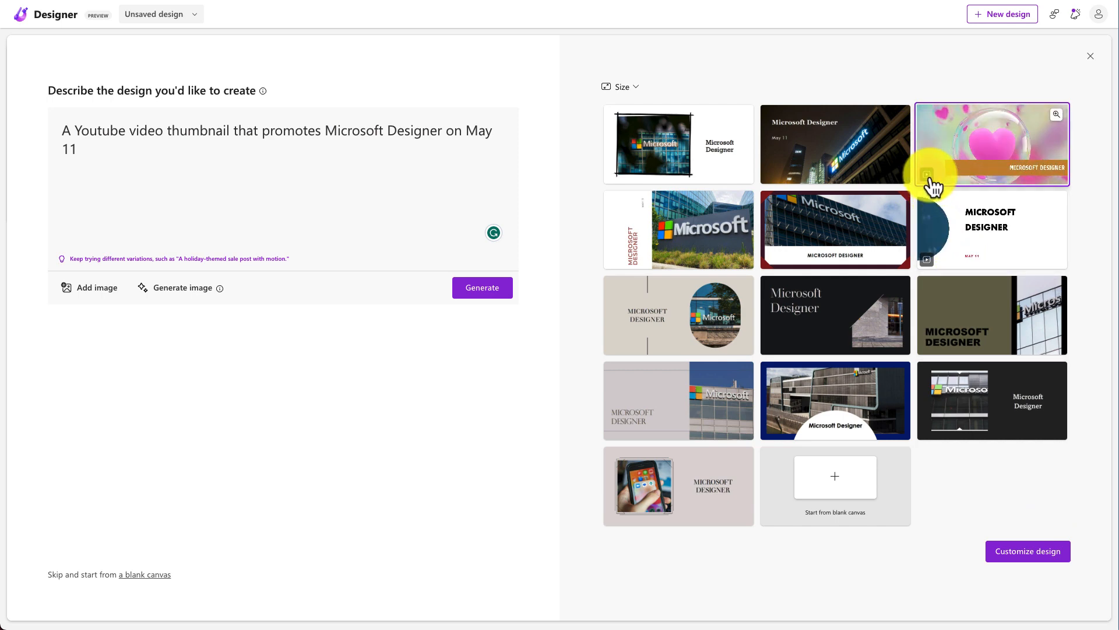
click(1056, 117)
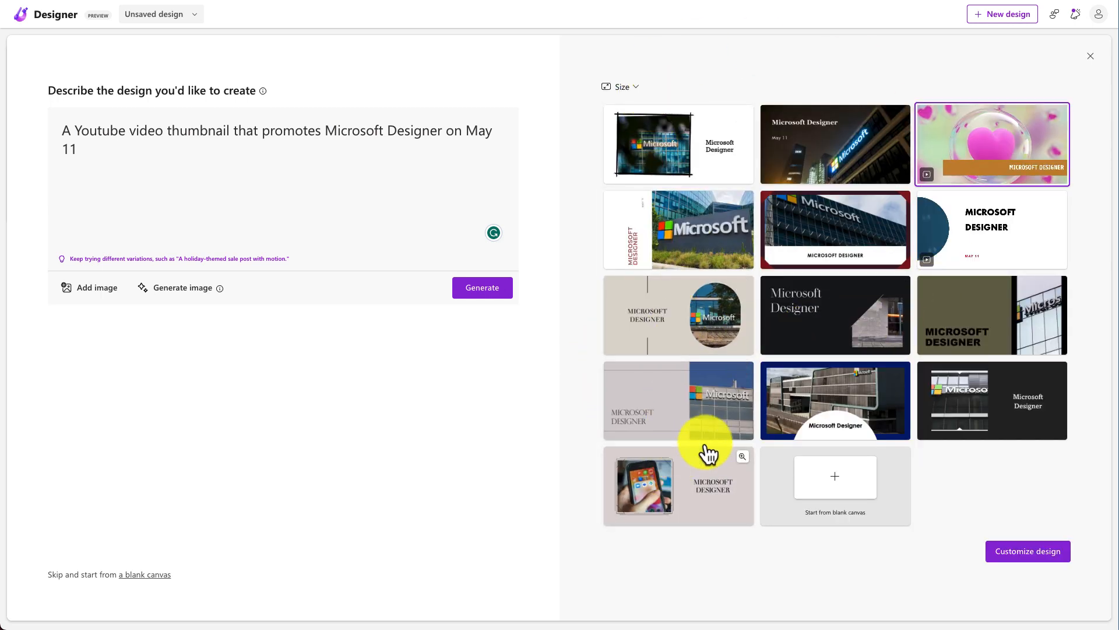
Open the white-and-photo design with the vertical title and Microsoft sign for customizing, and dismiss the Ideas tip.
click(676, 240)
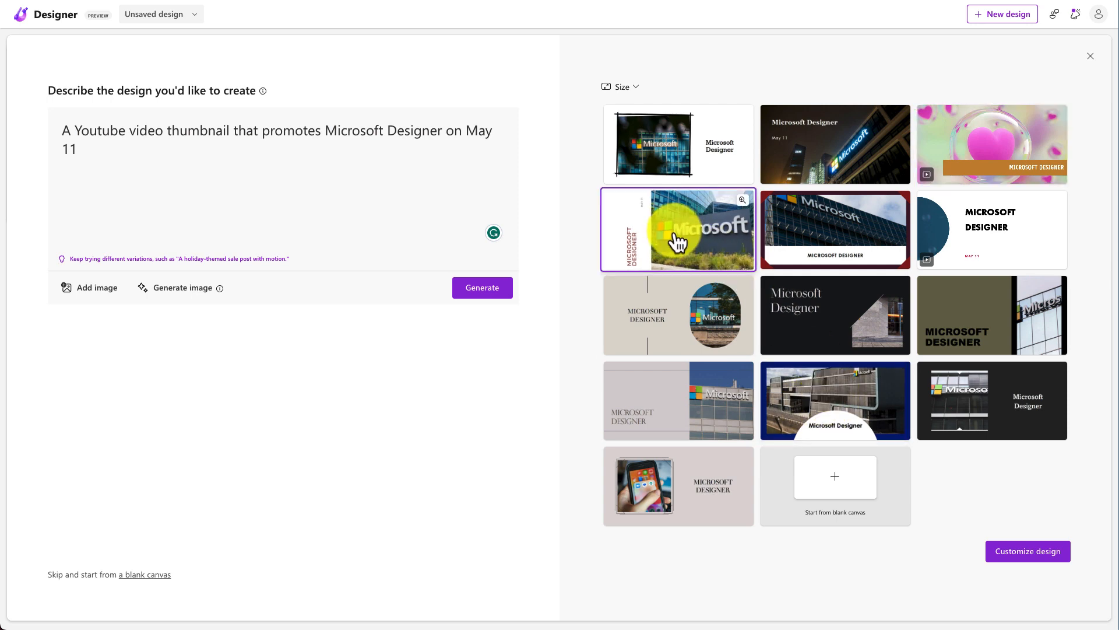
click(1026, 559)
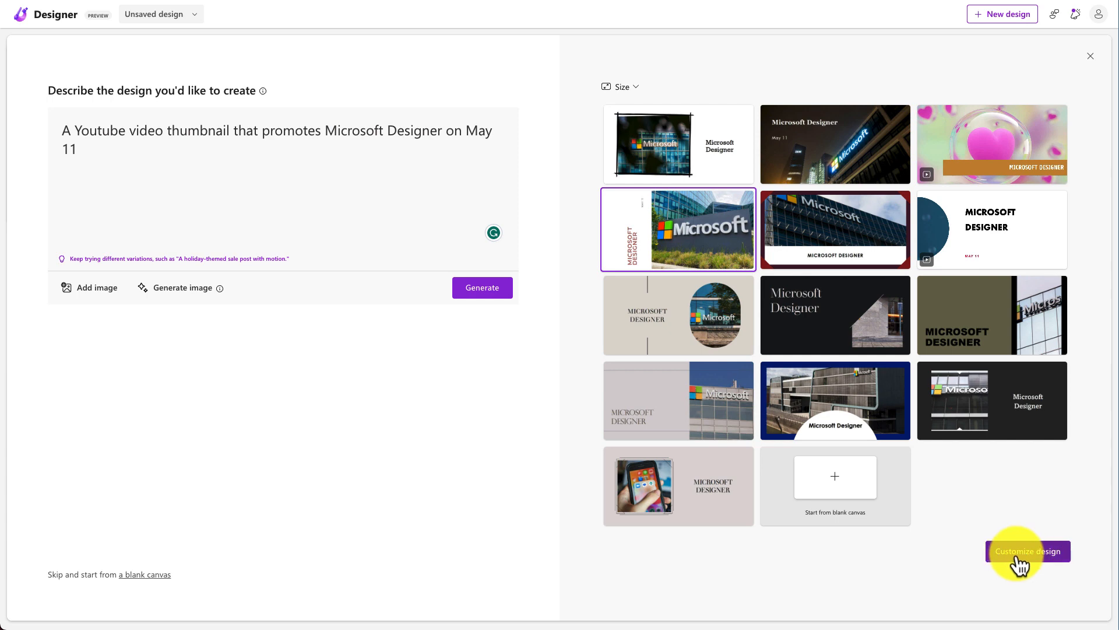
click(1017, 554)
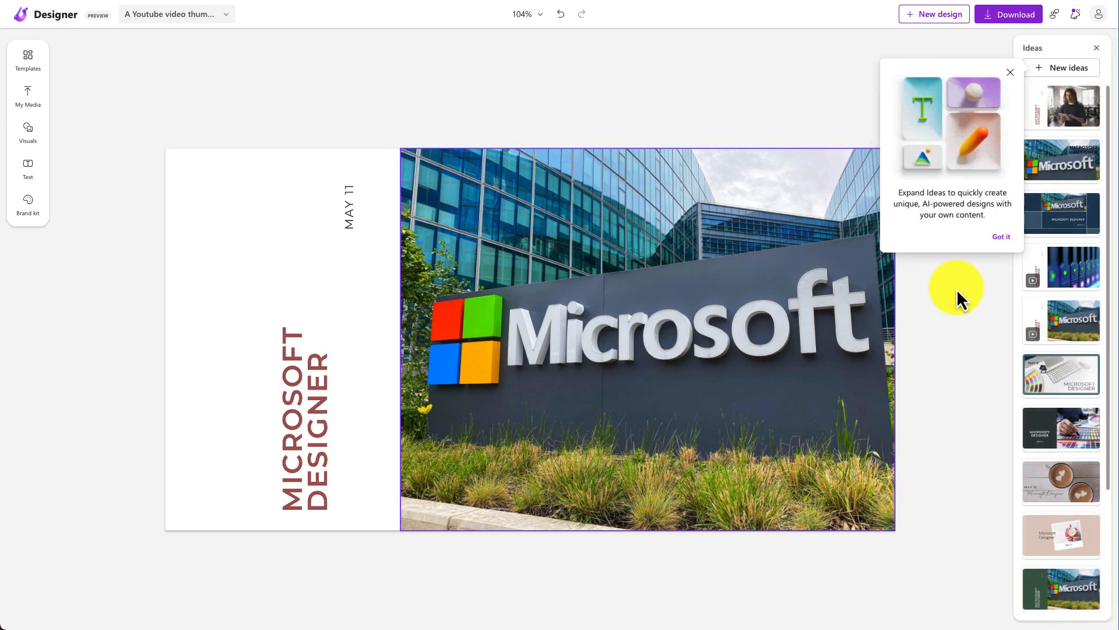
click(1001, 237)
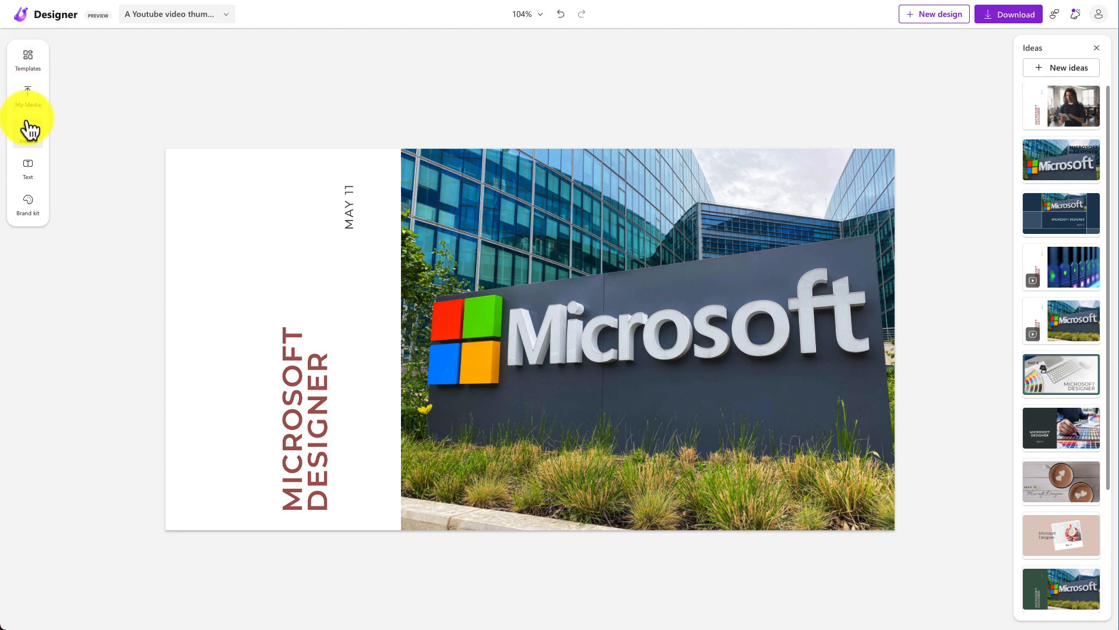
Browse the available design templates, from the upcoming holiday ones down through the sale templates.
click(28, 65)
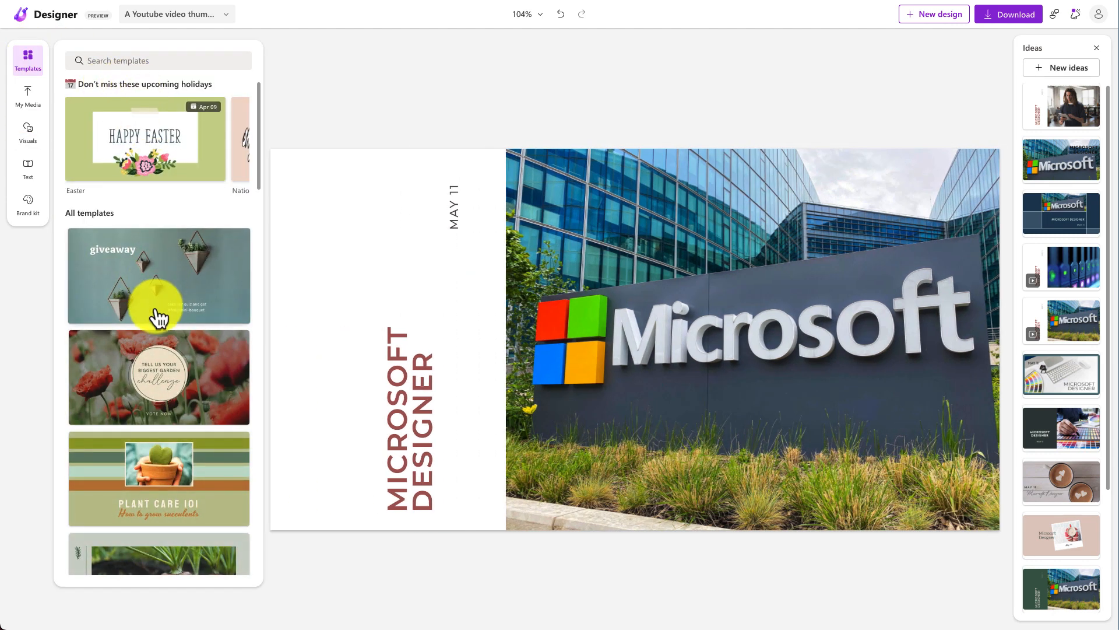
scroll(155, 315, down, 2)
scroll(158, 317, down, 10)
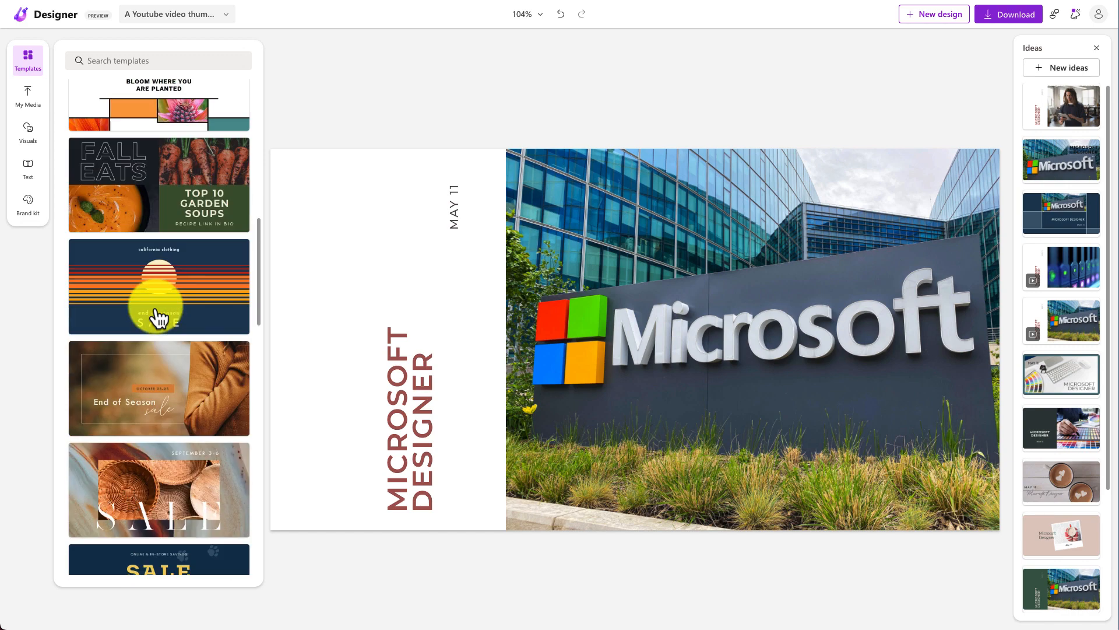
scroll(156, 318, down, 5)
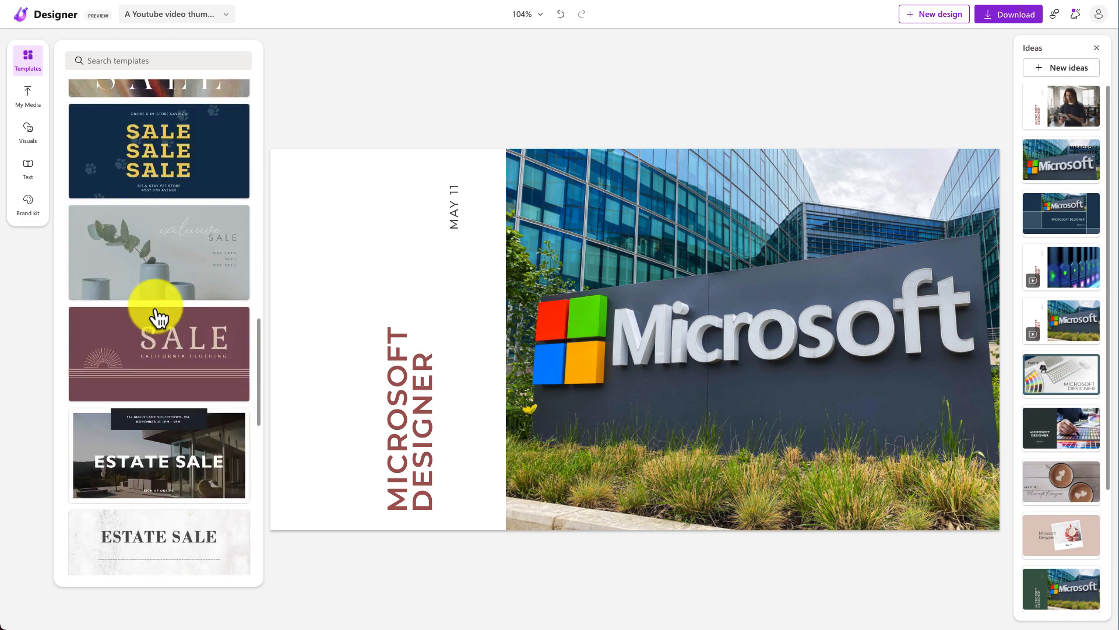
scroll(155, 317, up, 20)
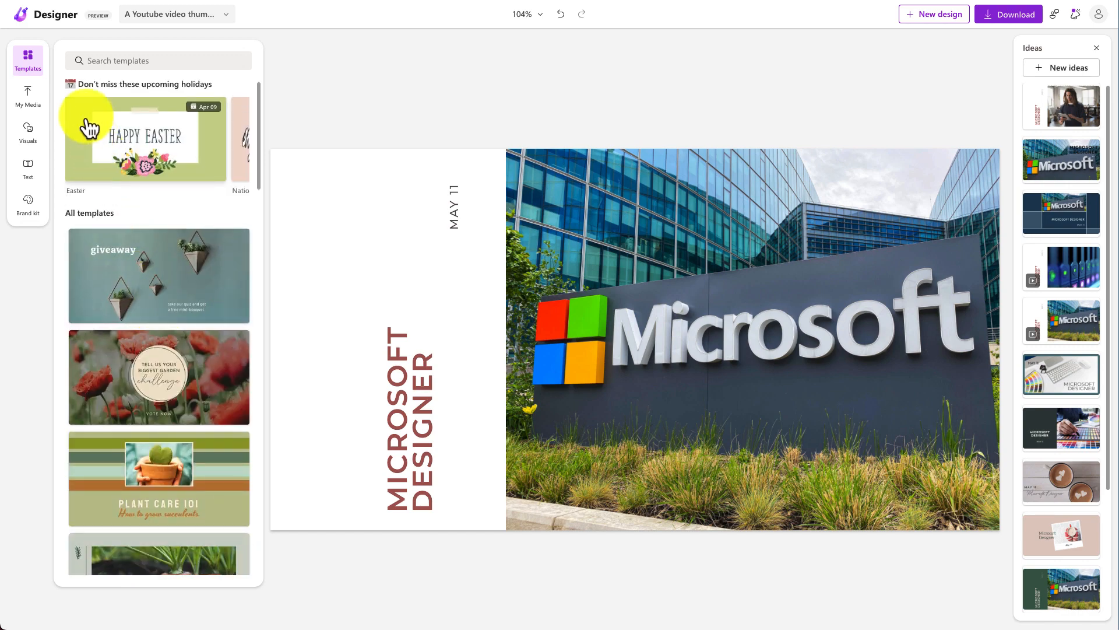
Examine the sources for uploading own media and the file picker, without choosing a file.
click(22, 95)
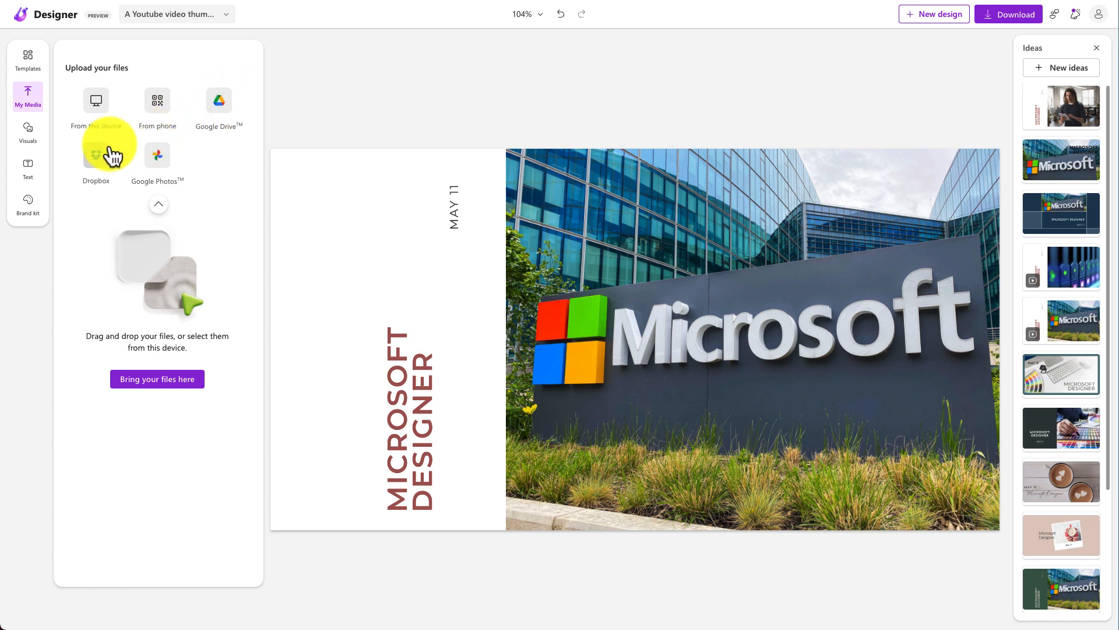
click(159, 205)
click(158, 150)
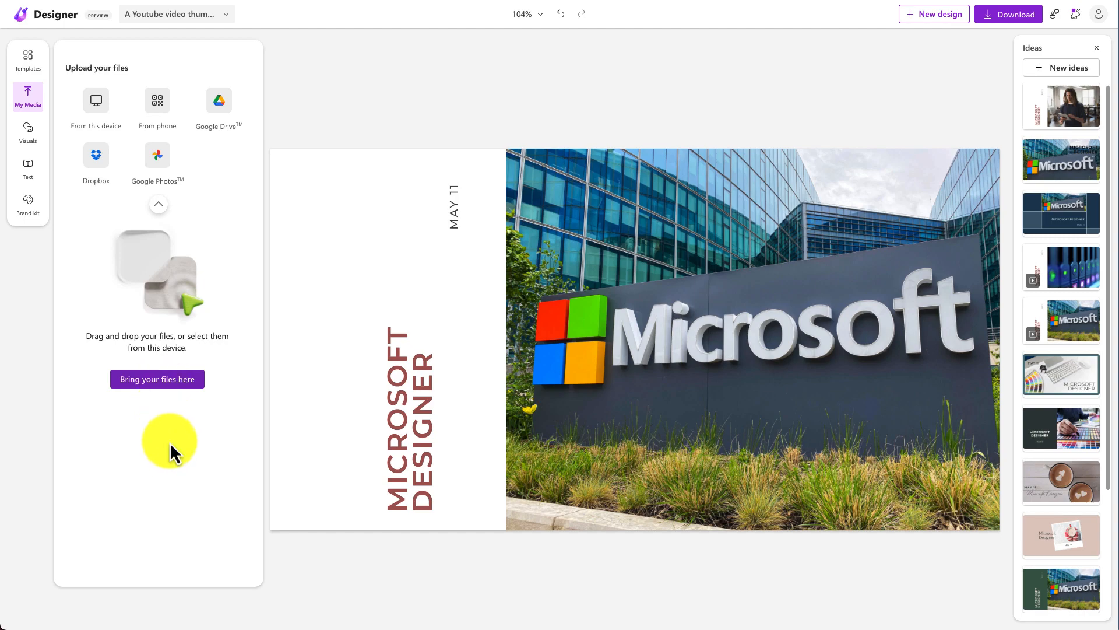
click(162, 384)
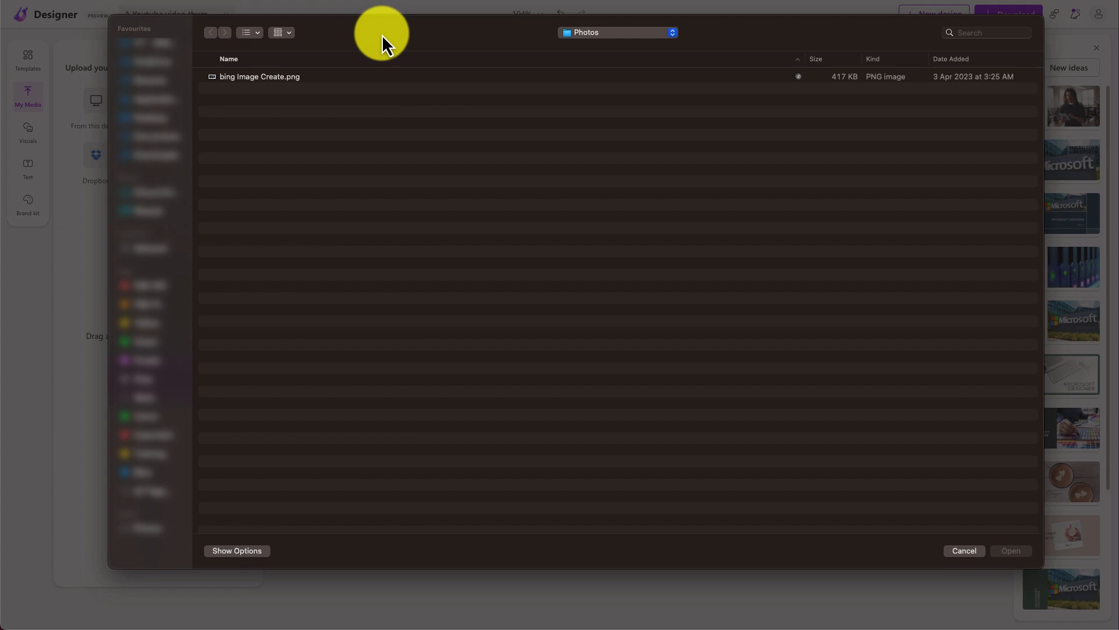
key(Escape)
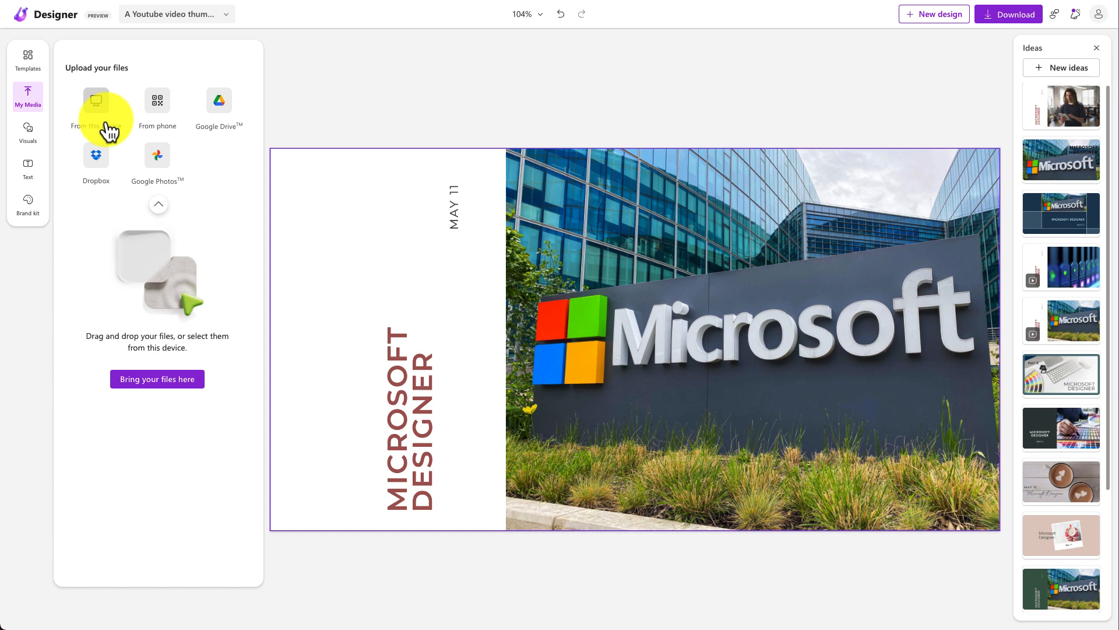
Open the visuals library for the design and dismiss its introductory tip.
click(33, 134)
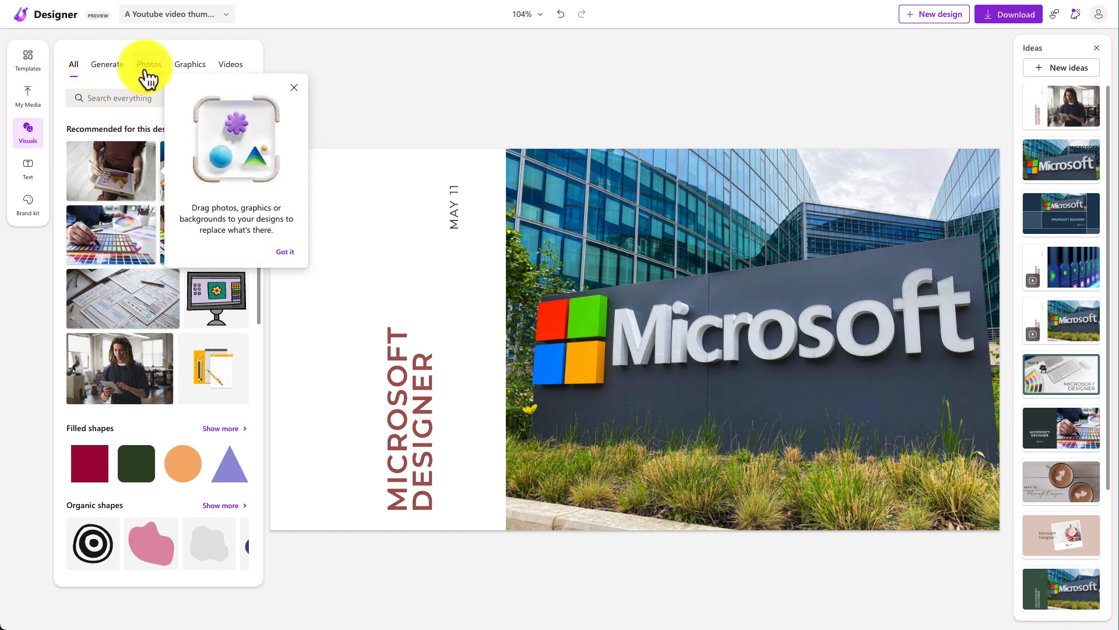
click(293, 88)
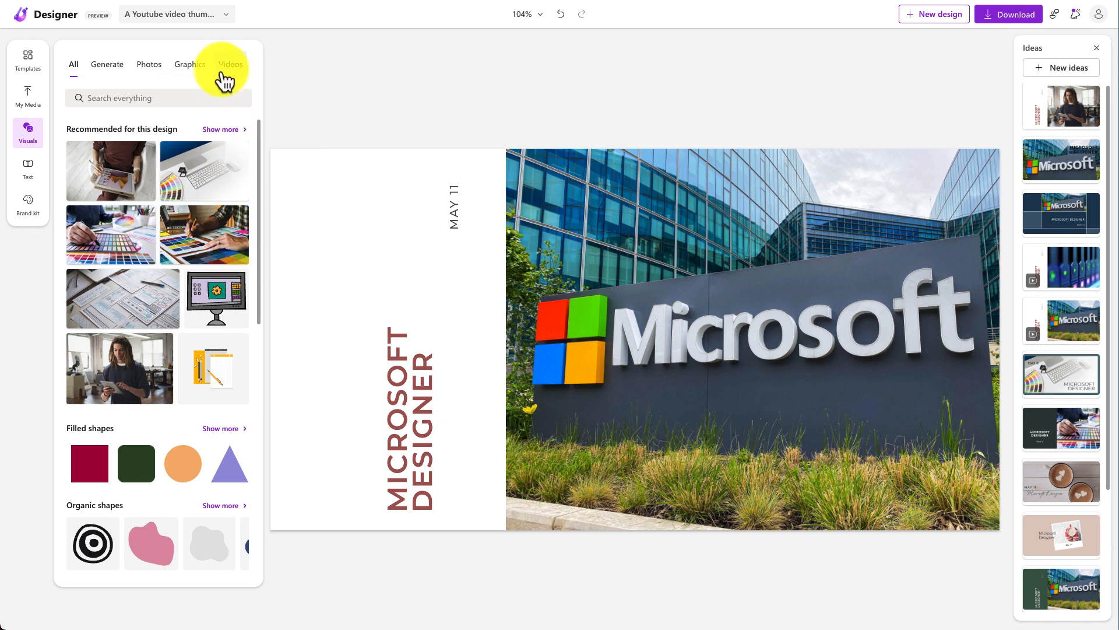
Browse the video, graphic and photo collections and the image generation examples in the visuals library.
click(227, 70)
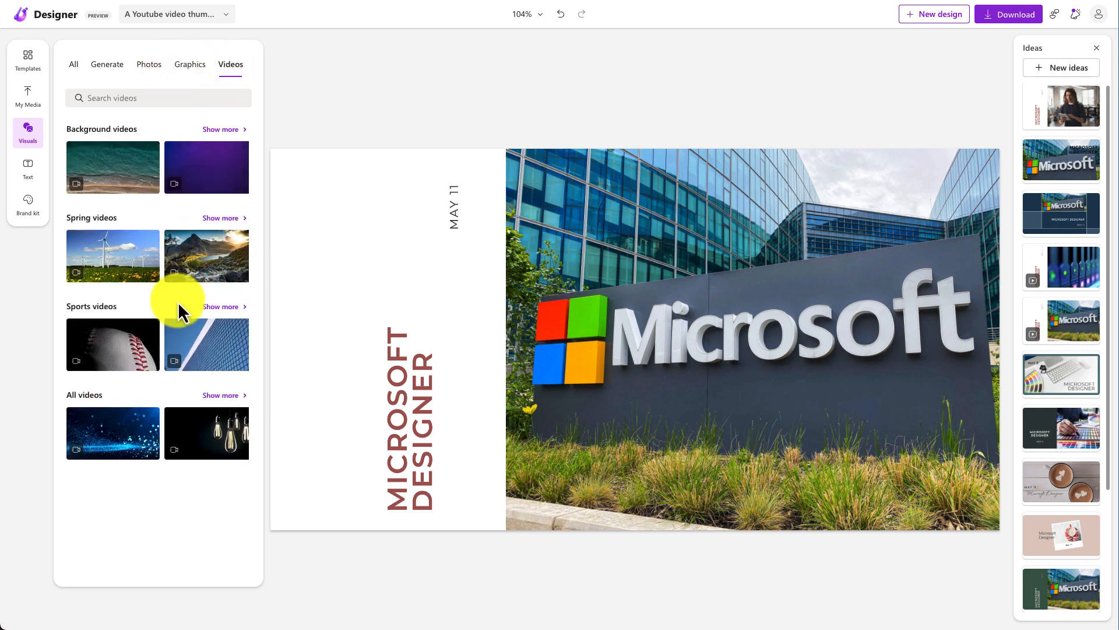
click(184, 70)
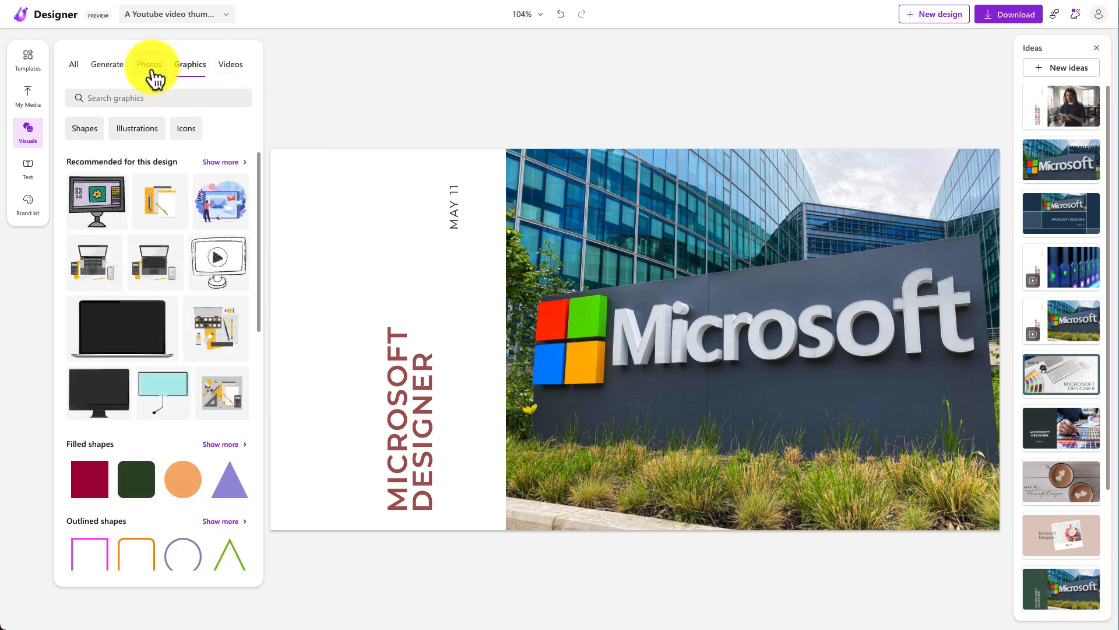
scroll(171, 331, down, 8)
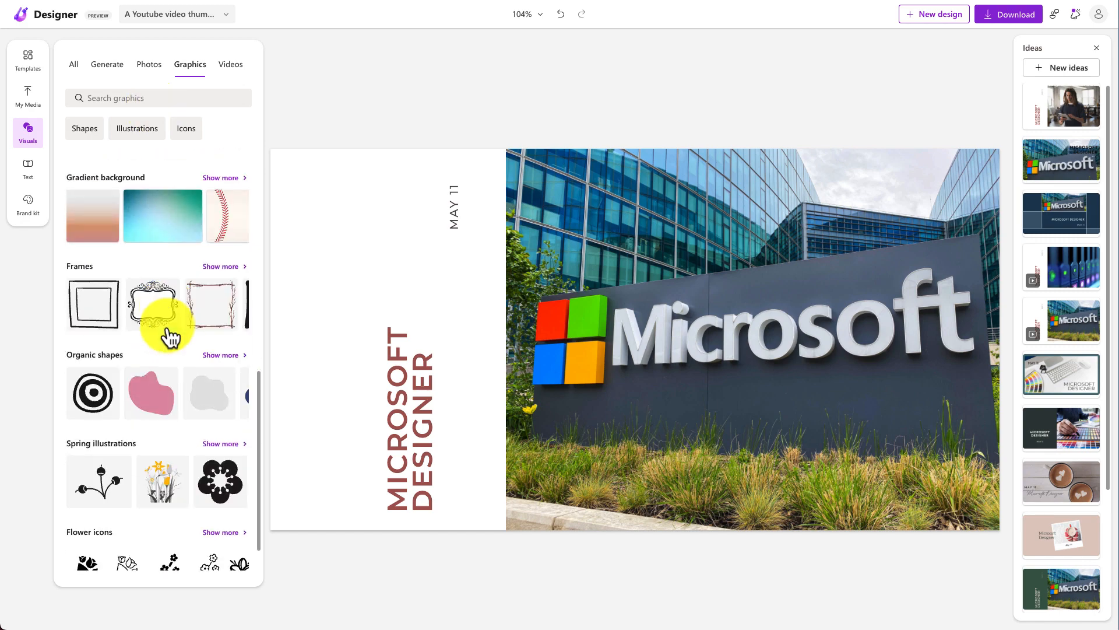
scroll(169, 333, up, 8)
click(152, 68)
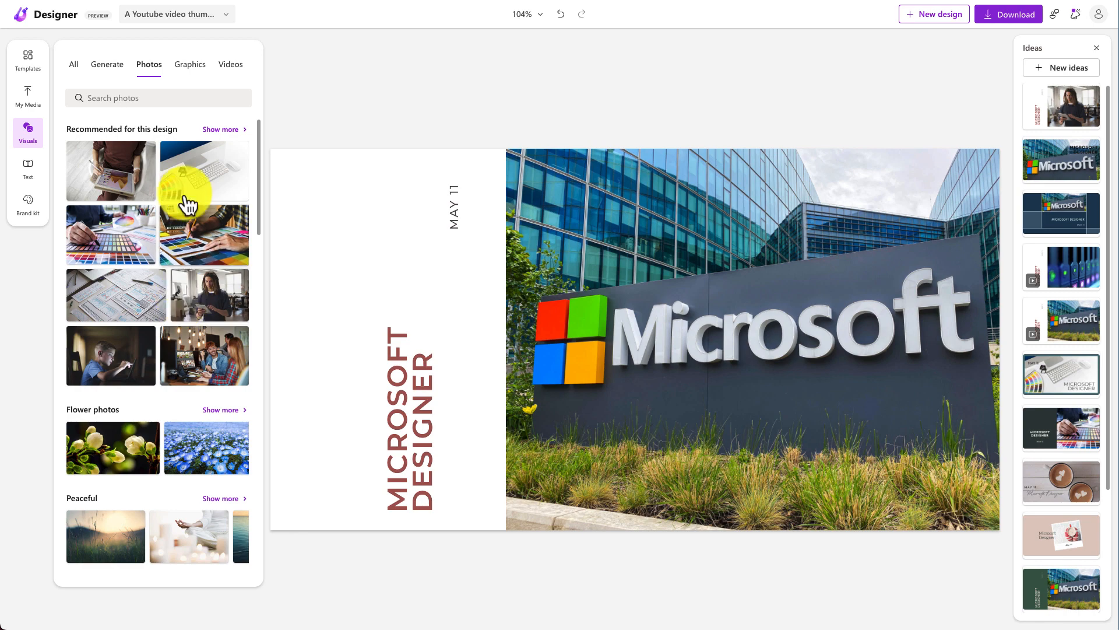
click(125, 79)
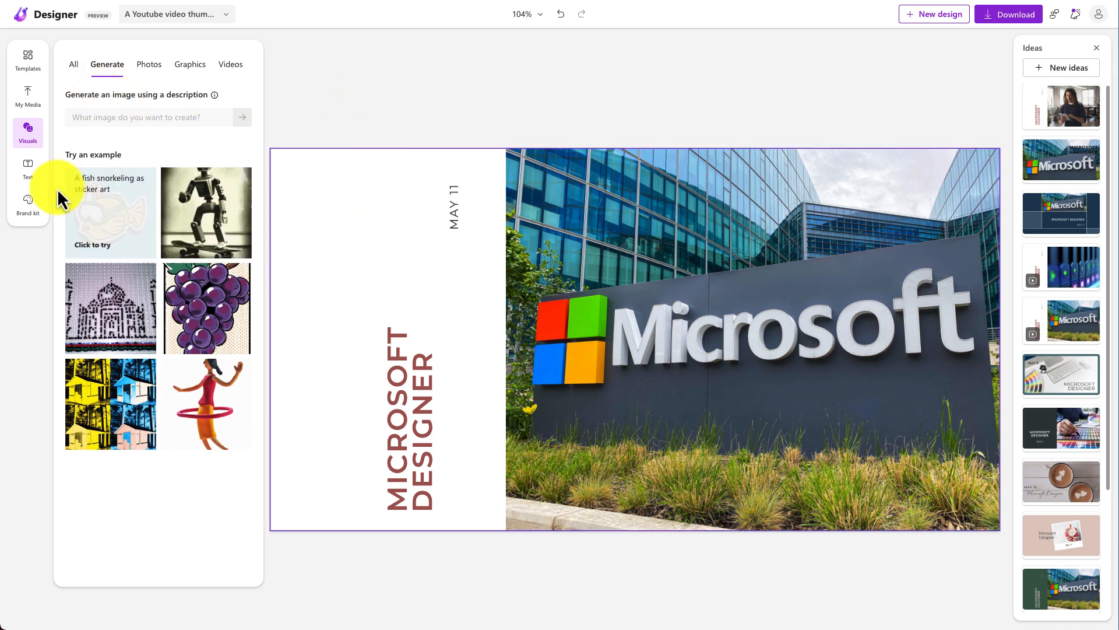
Add the COZY UP text style to the design and place it in the white area above the vertical title.
click(35, 177)
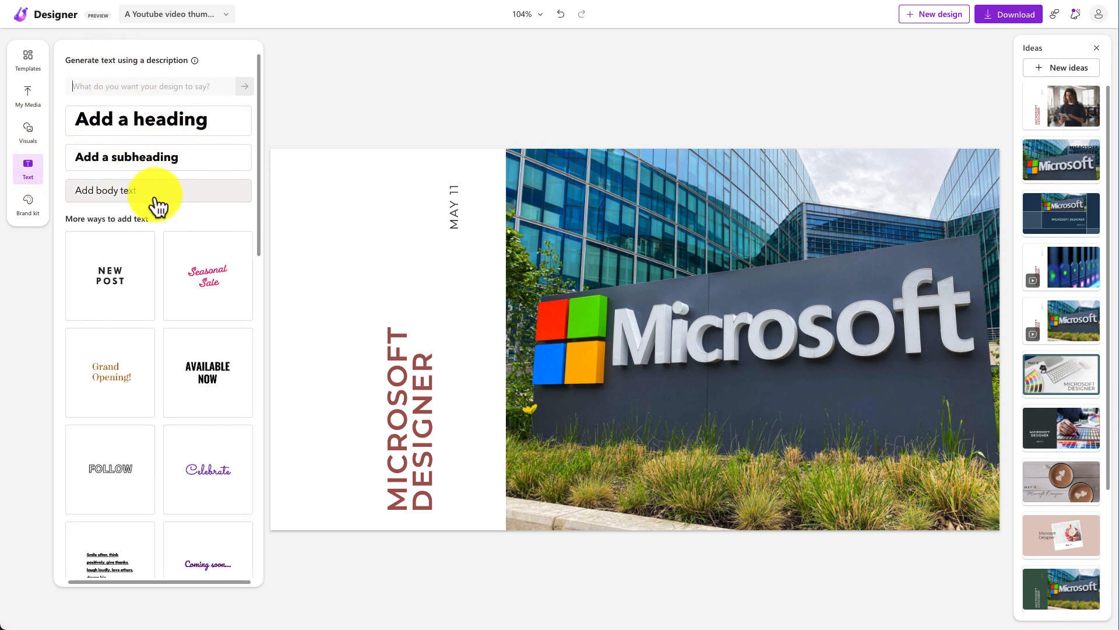
scroll(156, 206, down, 2)
scroll(163, 250, down, 5)
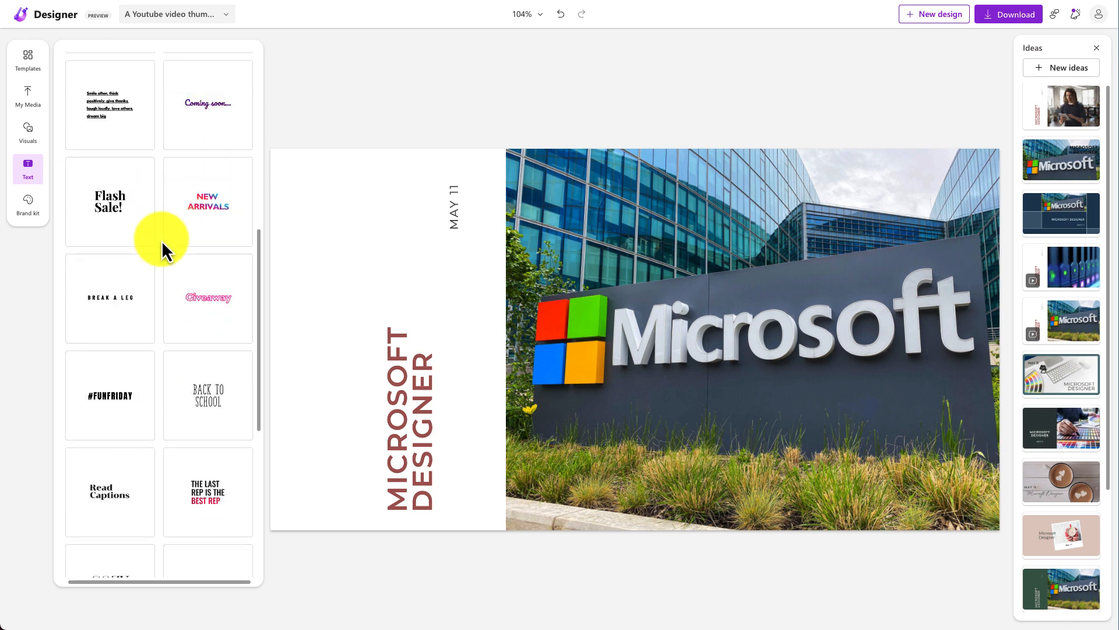
scroll(165, 250, down, 4)
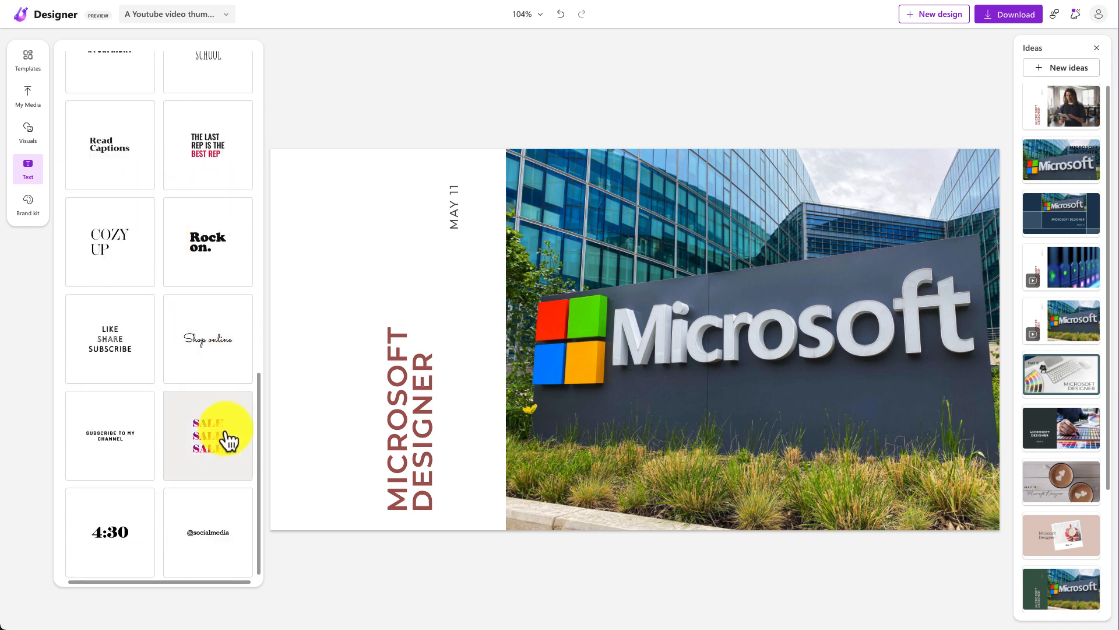
click(110, 244)
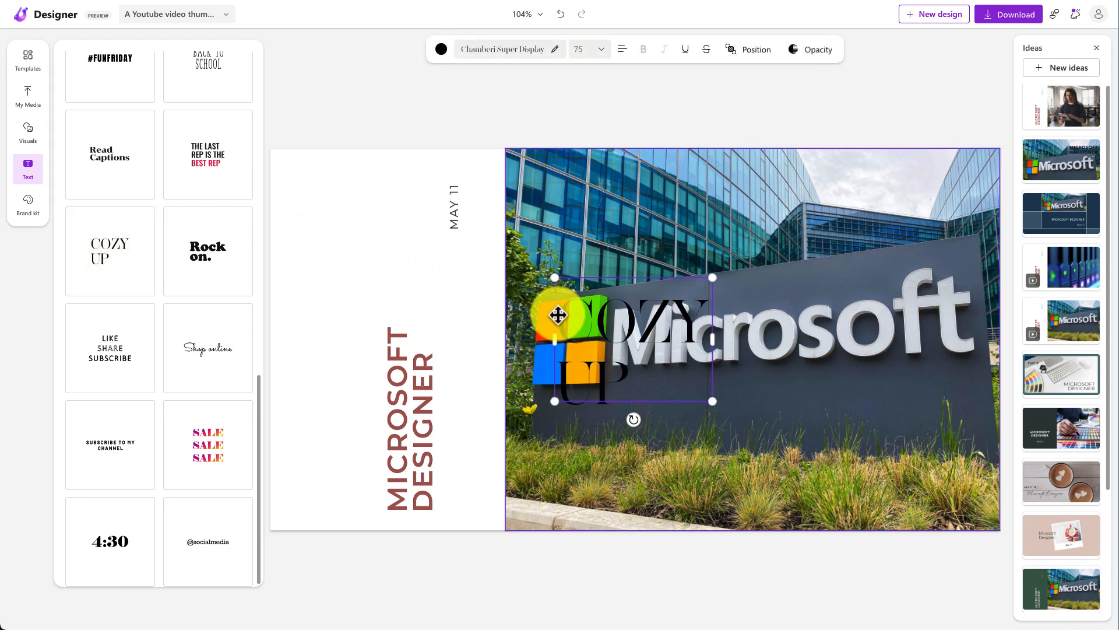
drag(388, 256, 352, 198)
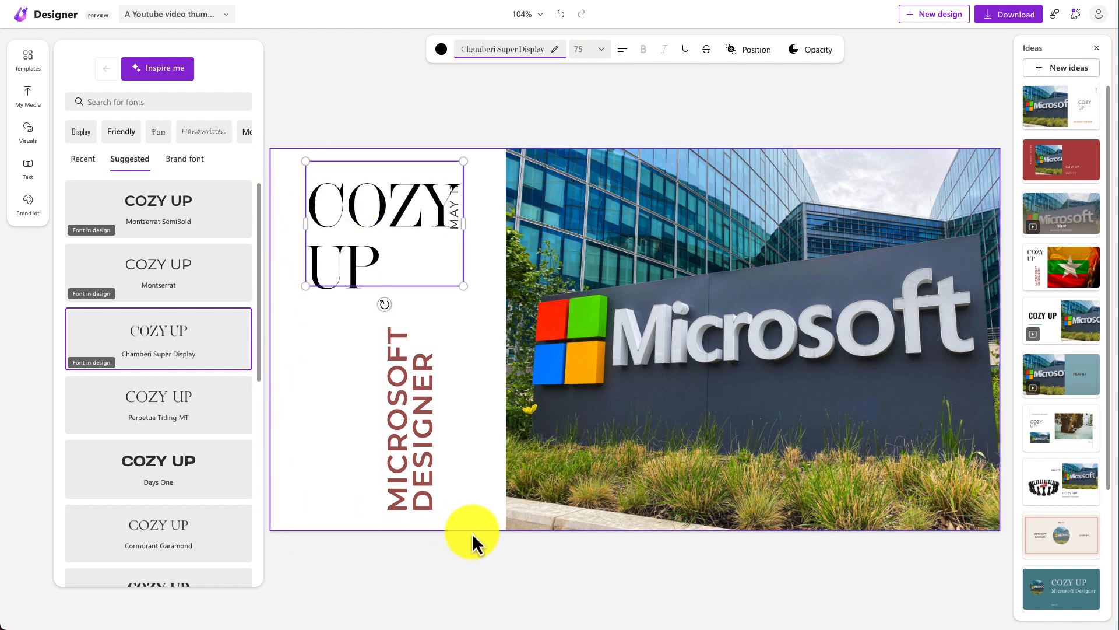
click(325, 155)
drag(466, 233, 373, 225)
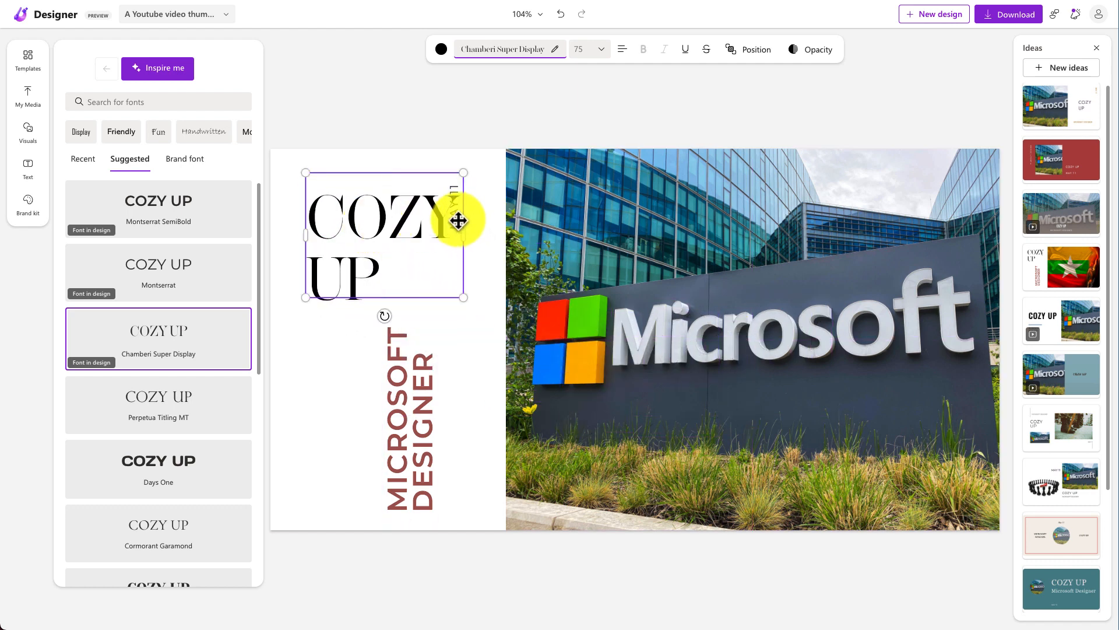
Try to bring the COZY UP text forward in the layer order.
click(341, 327)
right_click(359, 282)
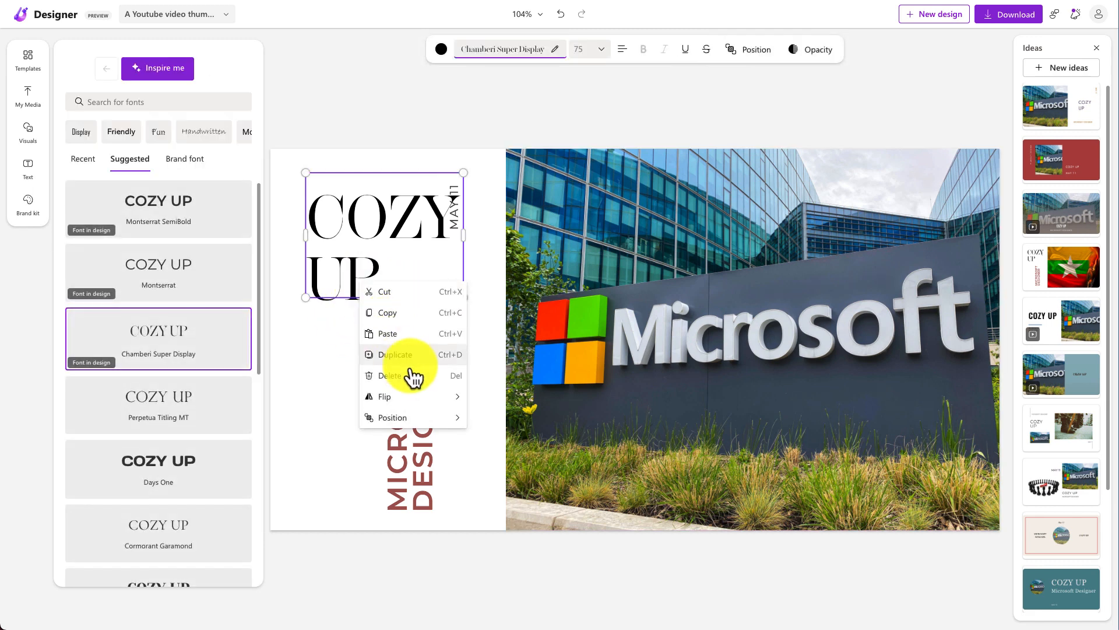
mouse_move(408, 420)
click(512, 429)
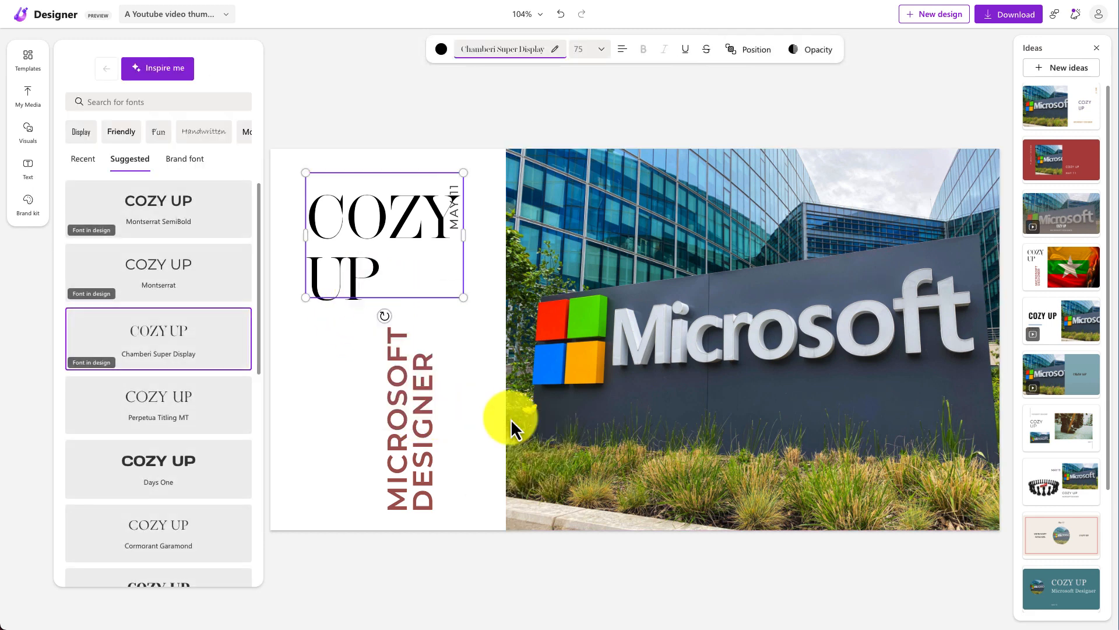
right_click(448, 288)
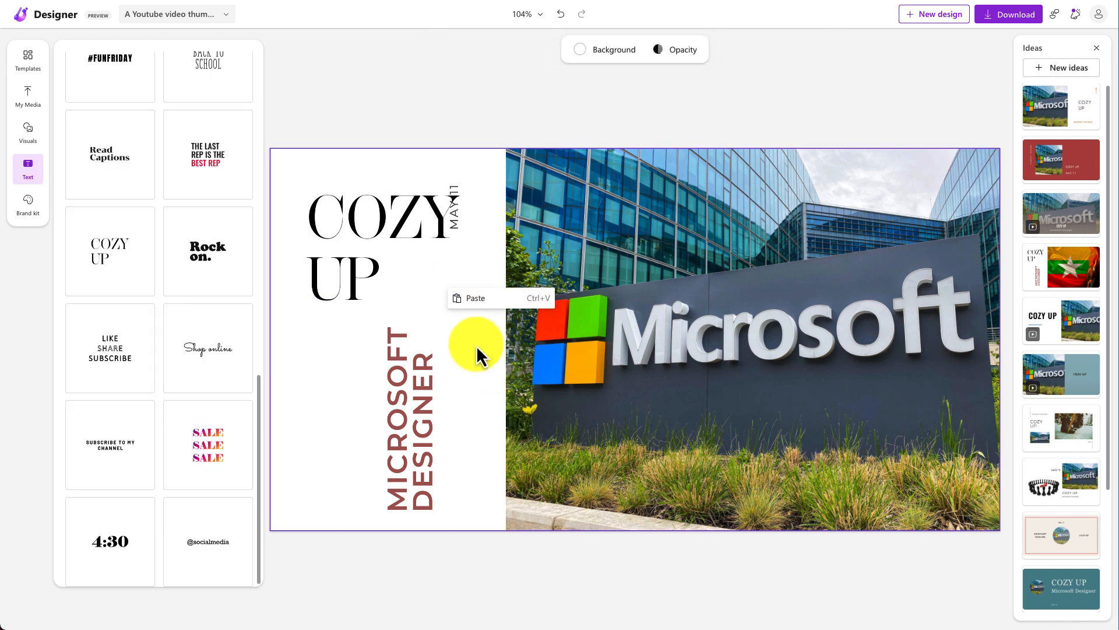
Send the COZY UP text backward by one layer relative to the MAY 11 date, and keep it selected.
right_click(356, 282)
mouse_move(407, 418)
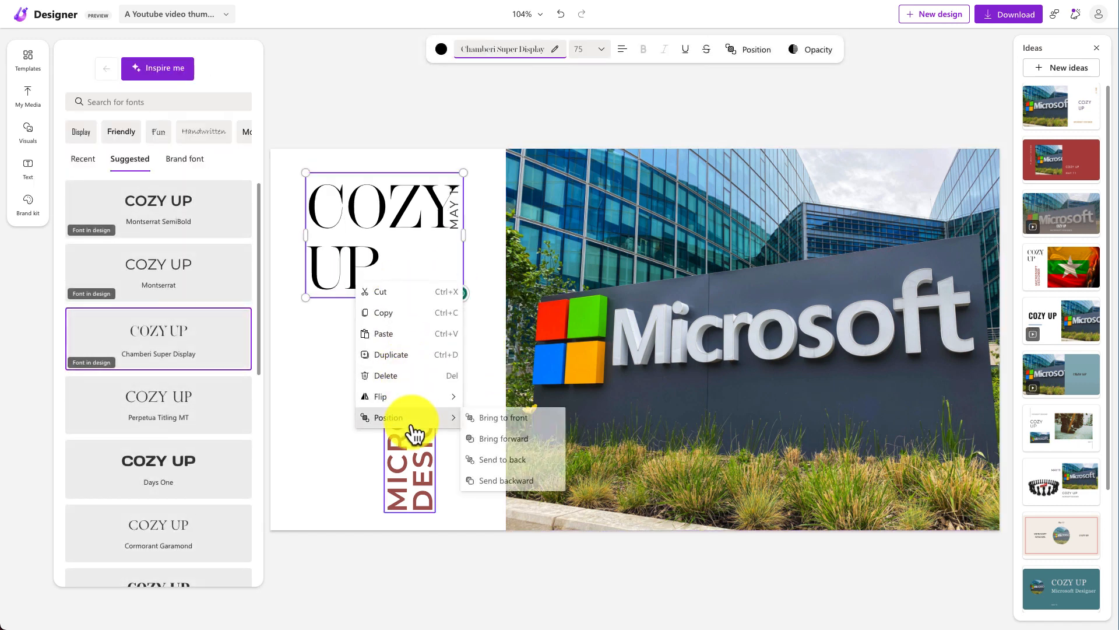
click(520, 480)
click(470, 218)
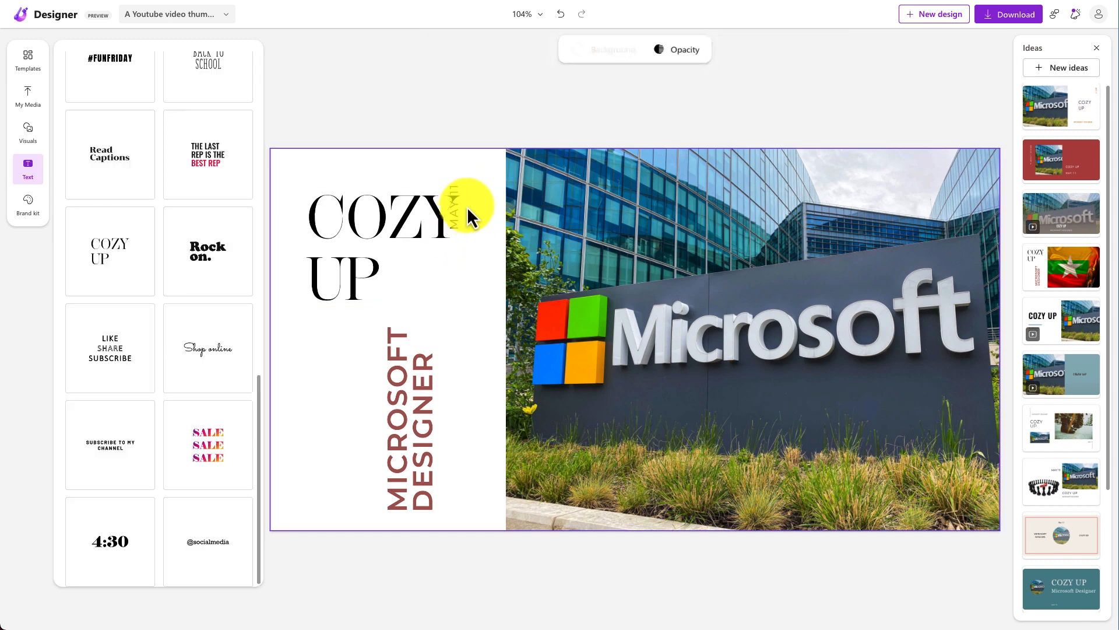
click(457, 219)
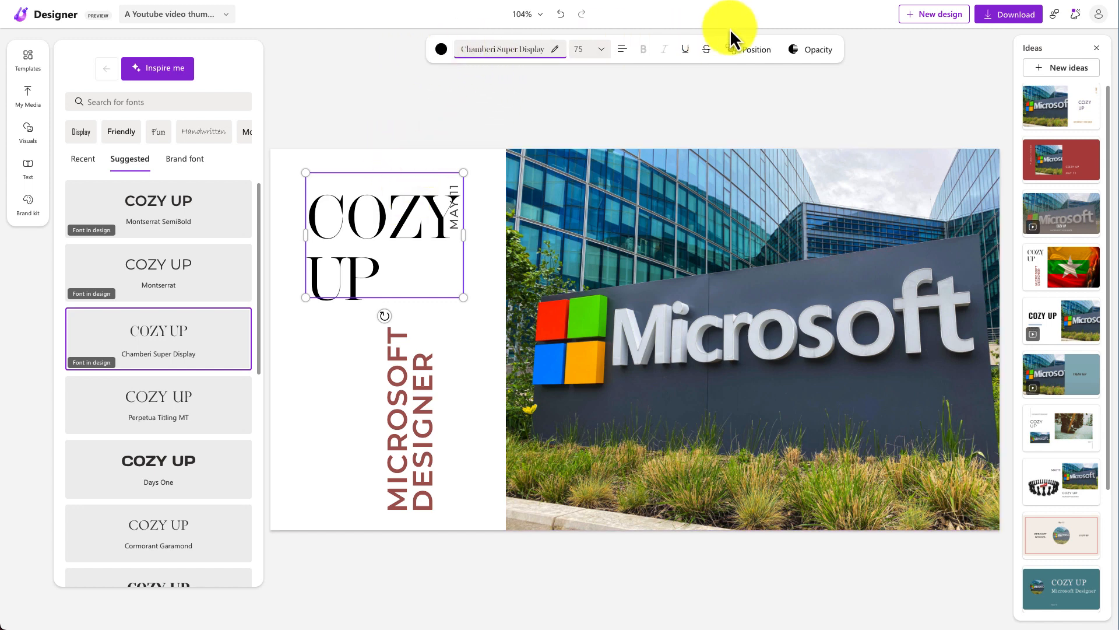
Set the COZY UP text's opacity to 88% and its font size to 61.
click(739, 54)
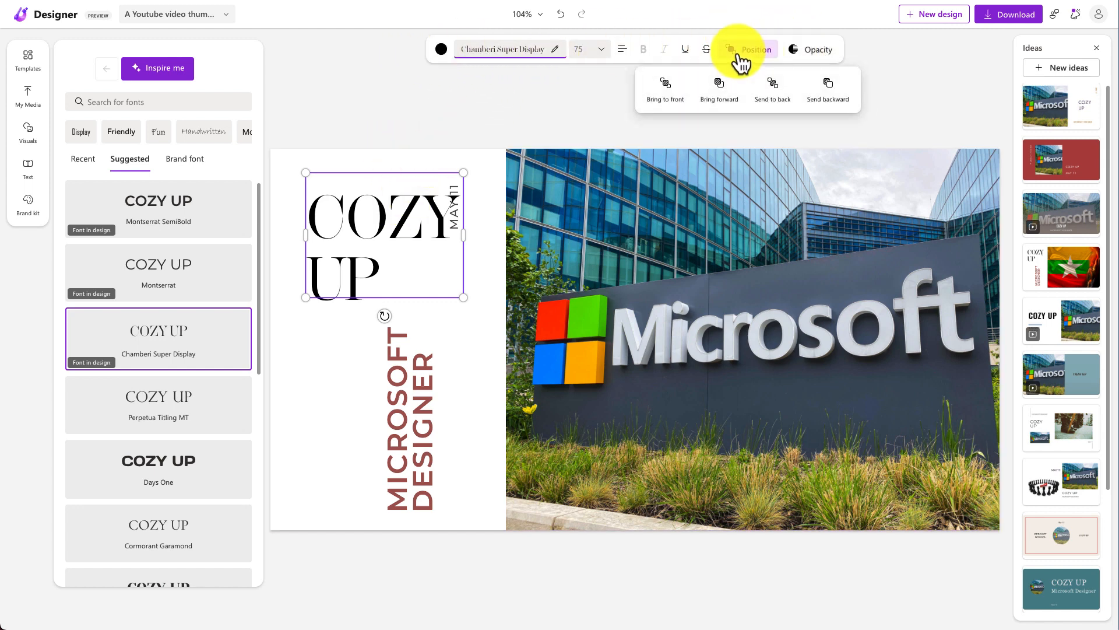
click(807, 51)
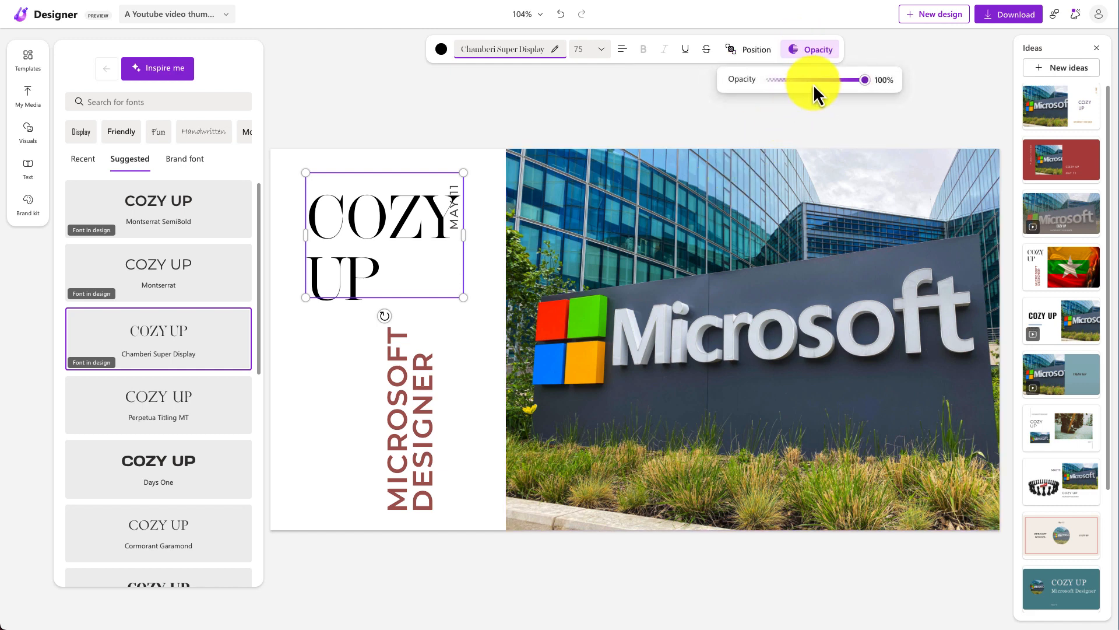
click(813, 81)
drag(820, 85, 852, 81)
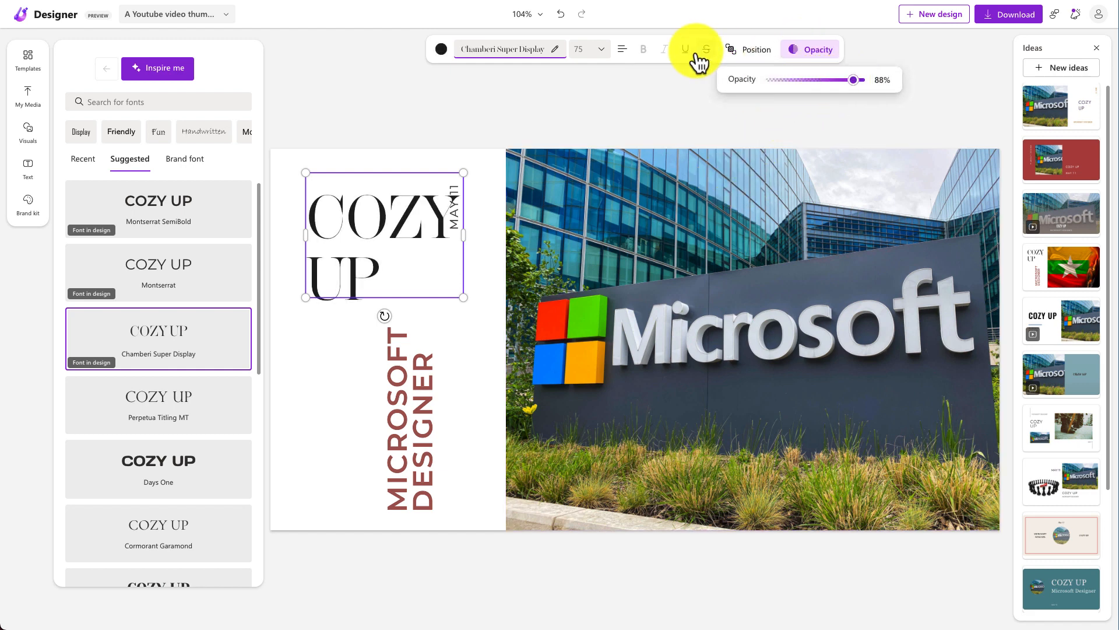
click(604, 54)
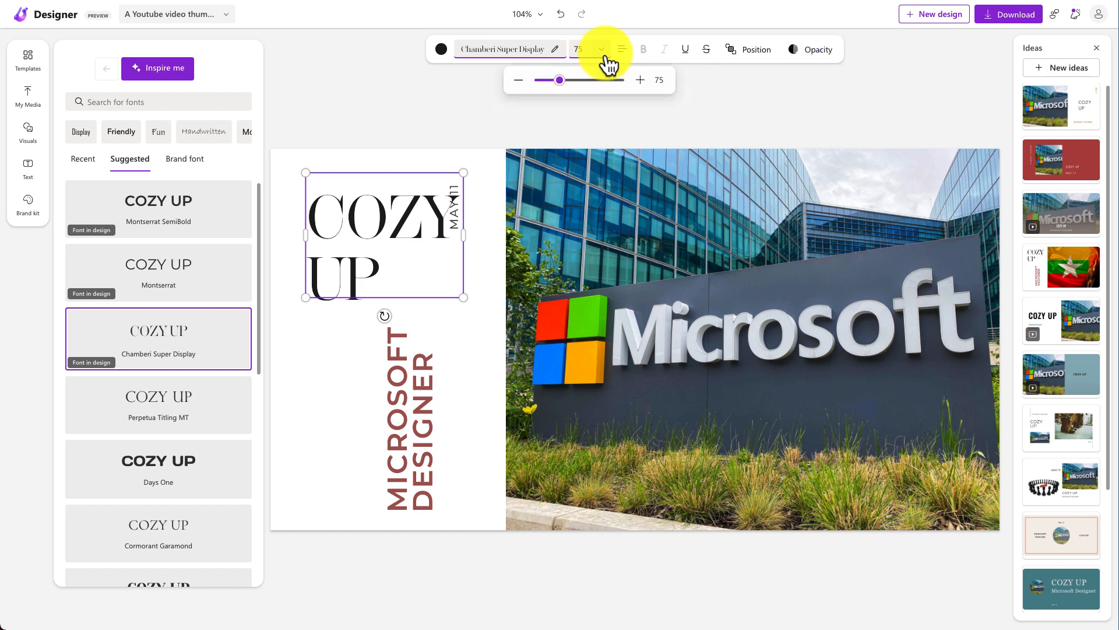
drag(557, 85, 553, 82)
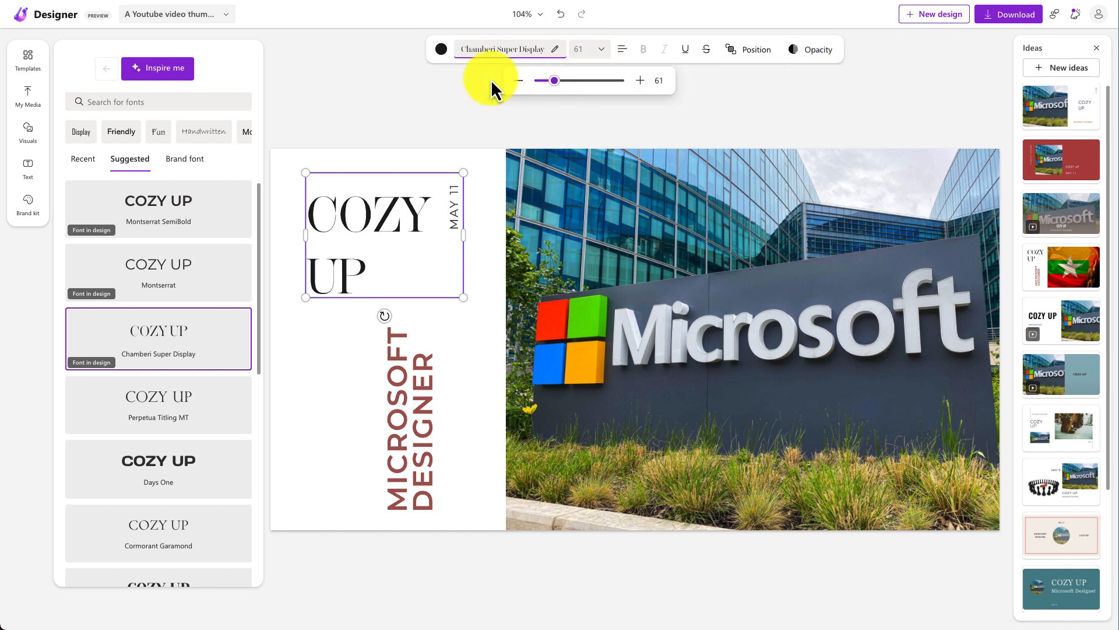
Browse the suggested fonts and cycle the COZY UP text through Inspire me styles to the olive Nico Moji one.
click(492, 55)
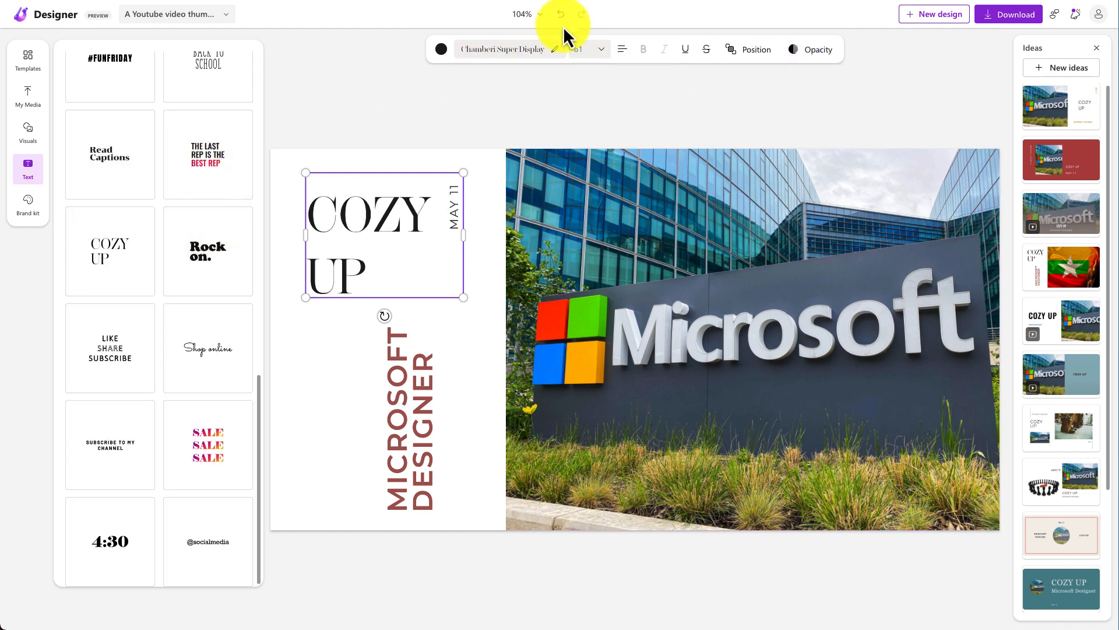
click(525, 55)
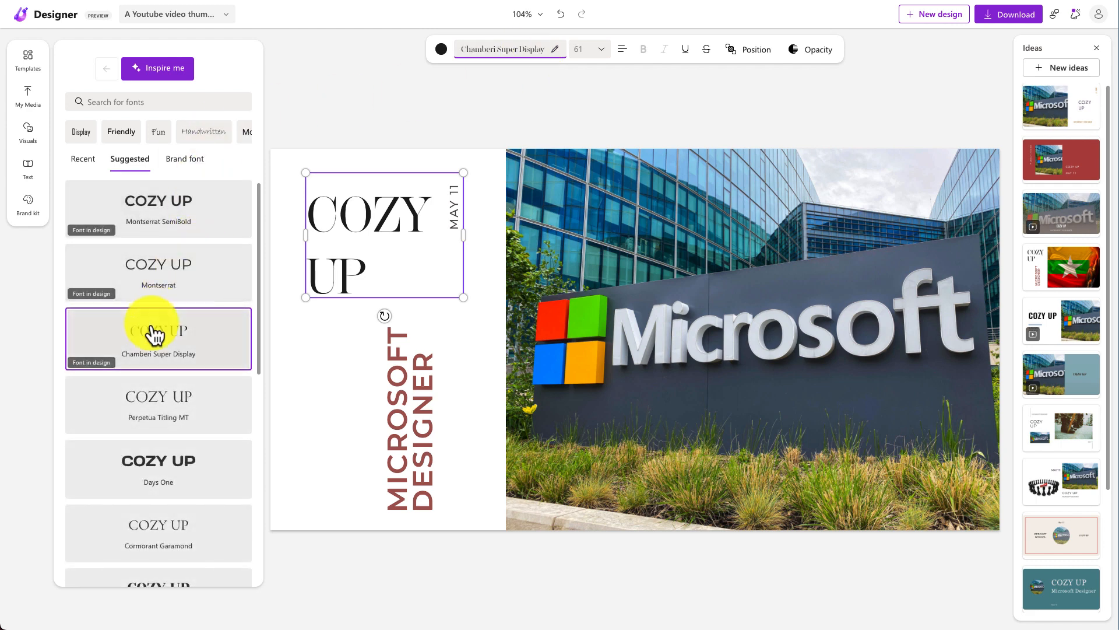
scroll(163, 388, down, 3)
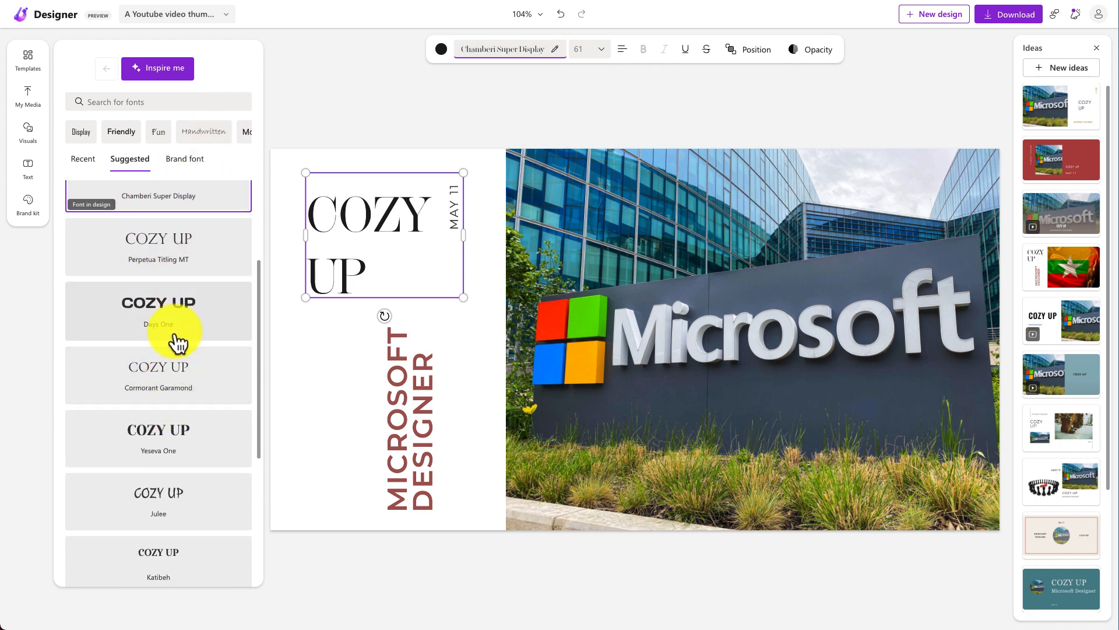
scroll(177, 320, down, 1)
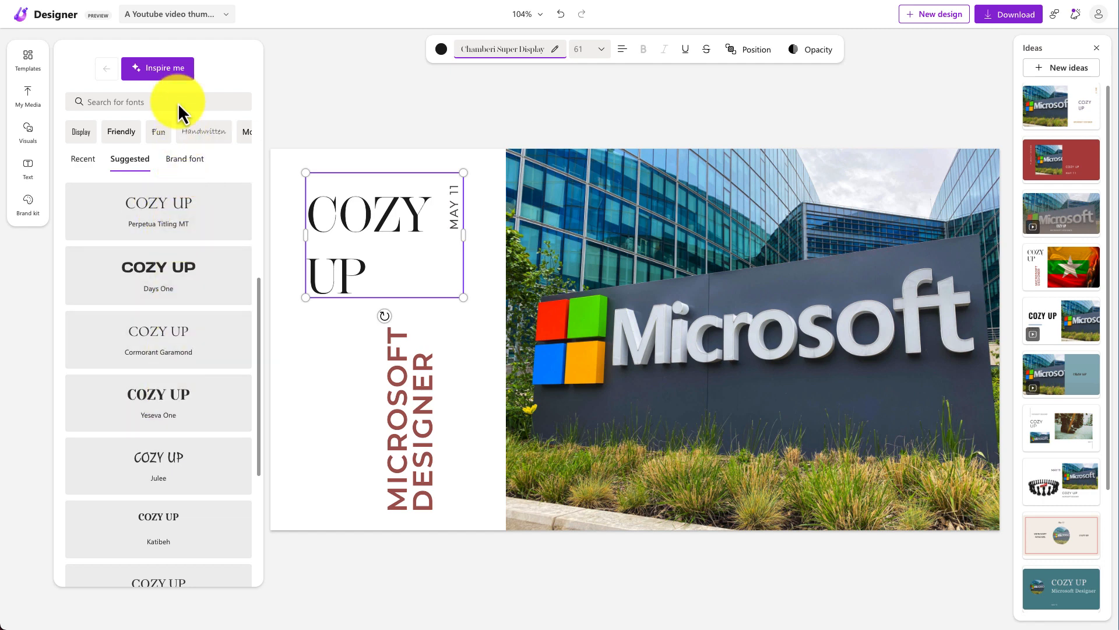
click(167, 71)
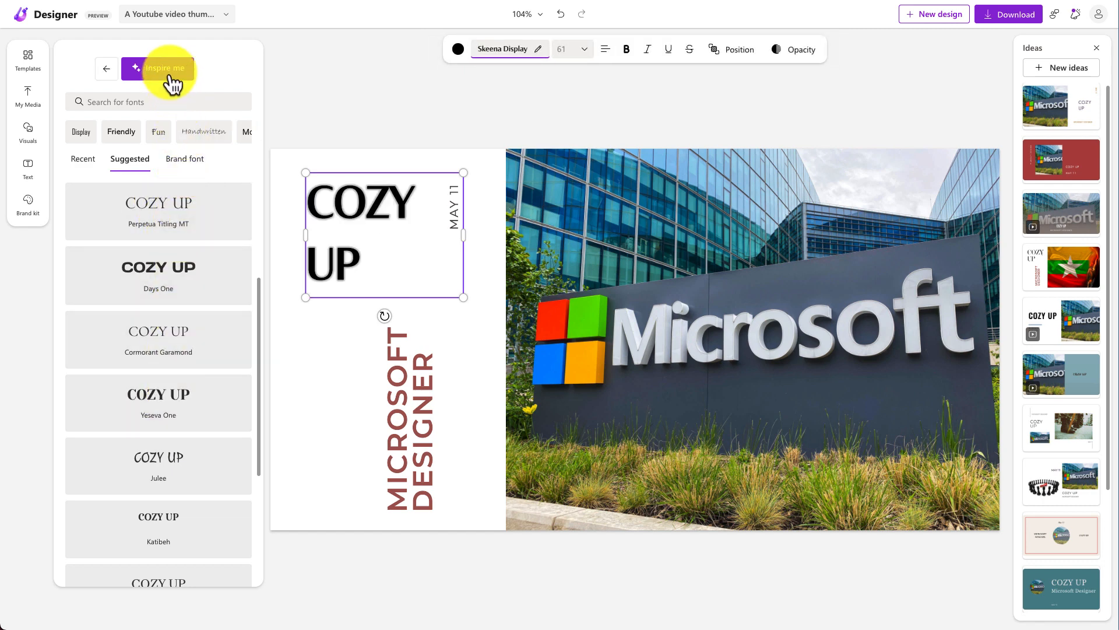
click(168, 75)
click(168, 73)
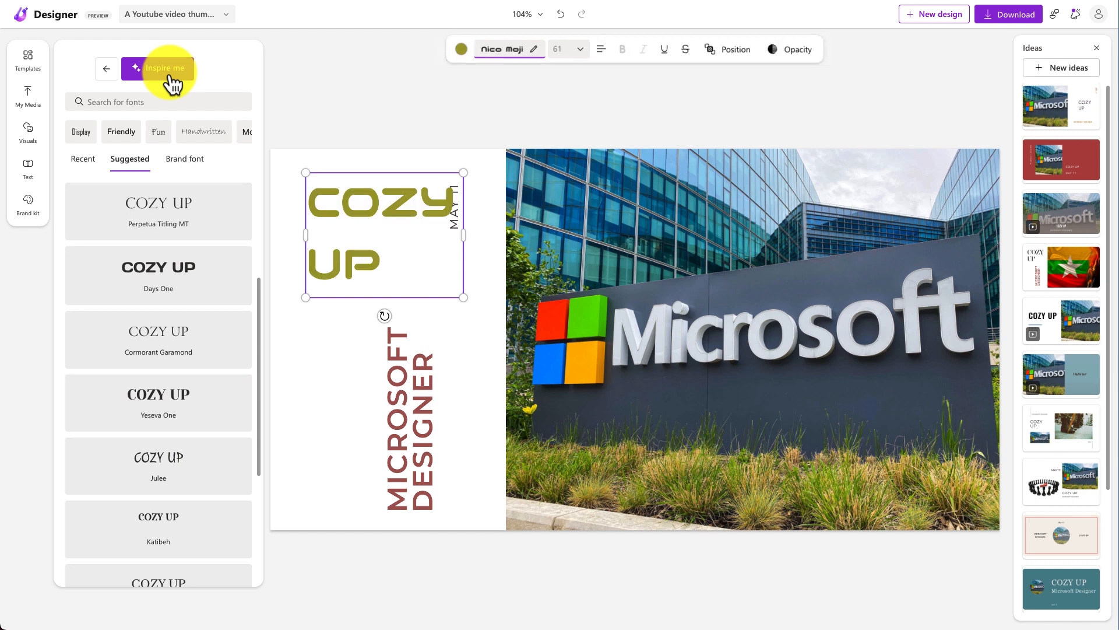
click(396, 157)
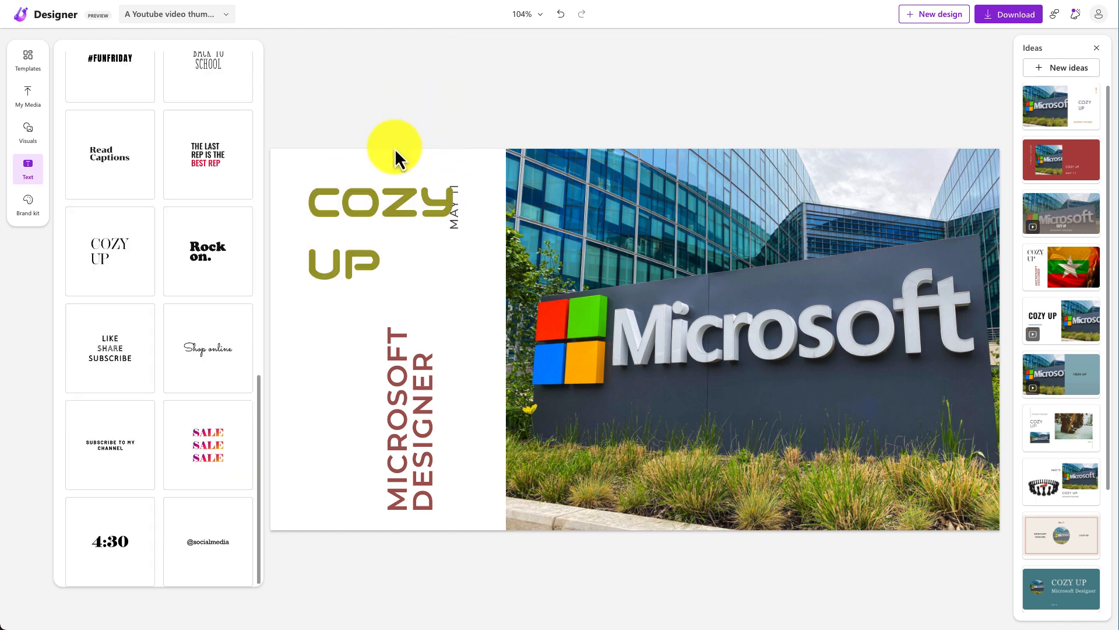
Examine the brand kit's ready-made font and color combinations.
click(29, 204)
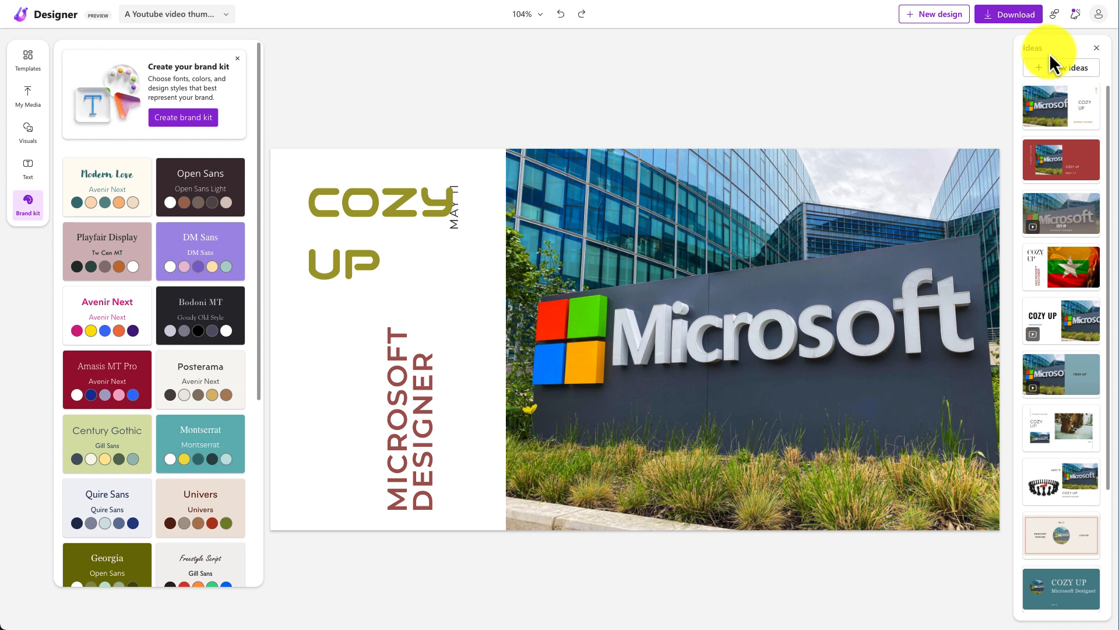
click(771, 267)
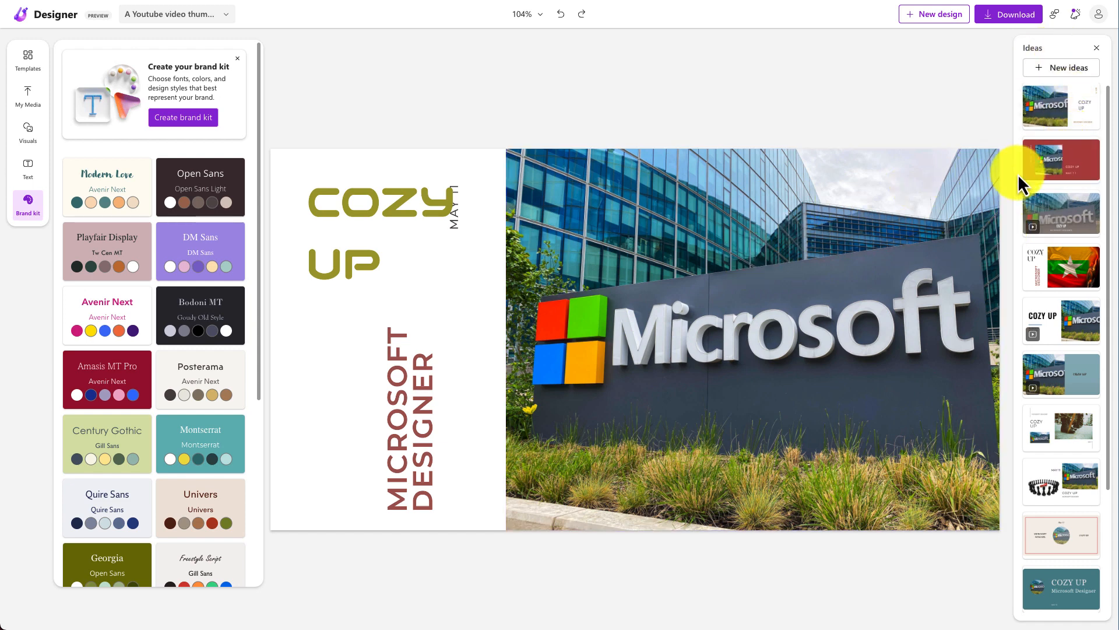
Try several suggested design ideas, ending with the pink-framed full Microsoft sign photo and brush-script COZY UP title.
click(1070, 120)
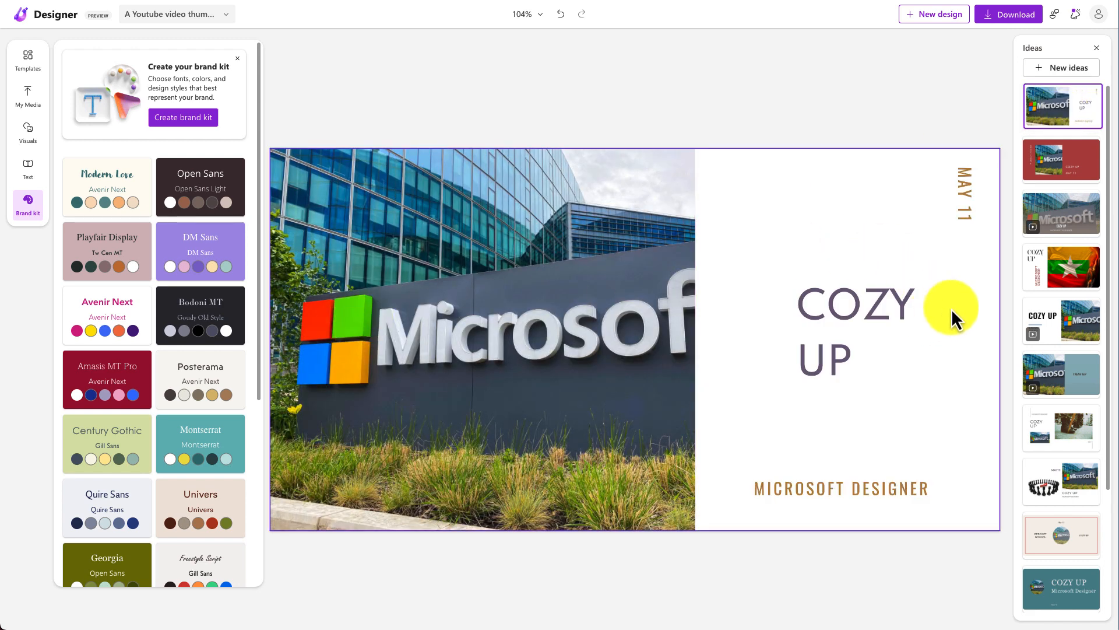
scroll(1037, 289, down, 2)
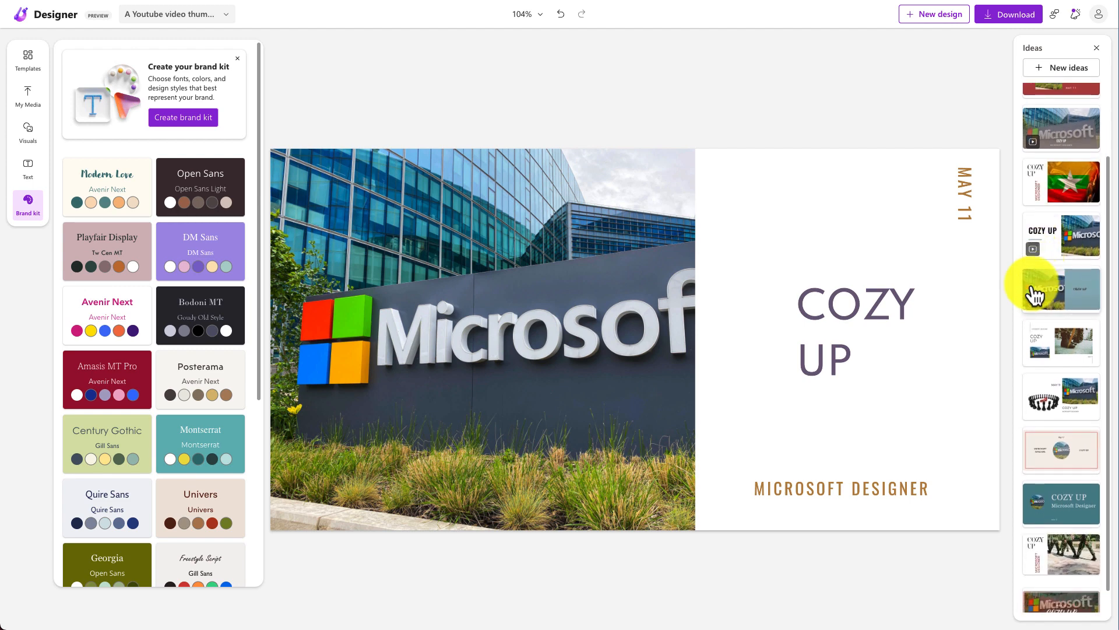
click(1073, 402)
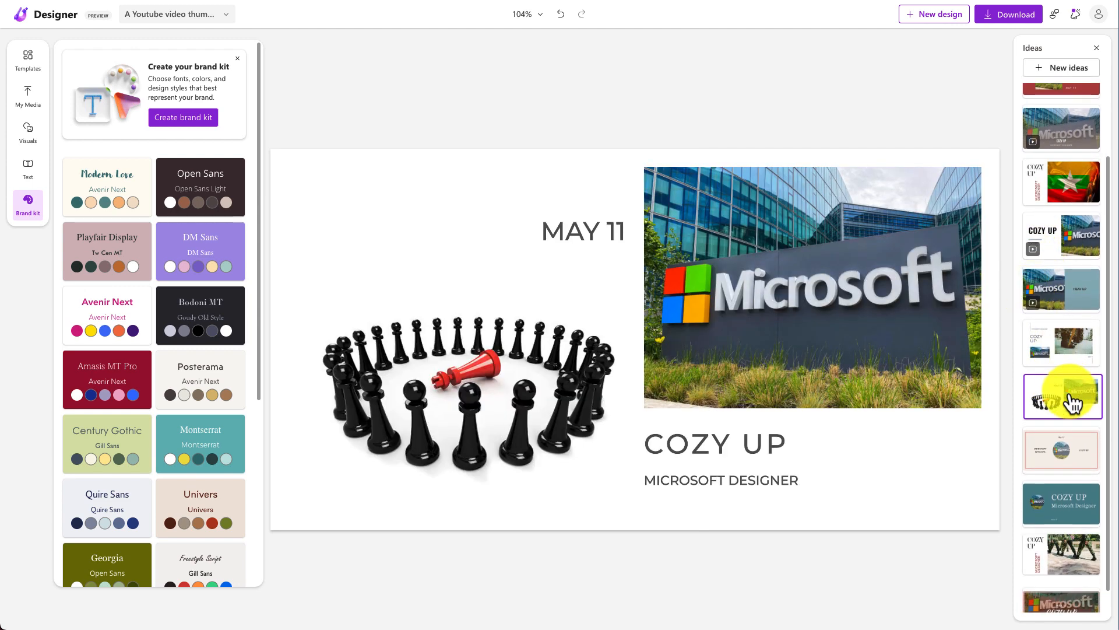
scroll(1072, 401, down, 1)
click(1061, 606)
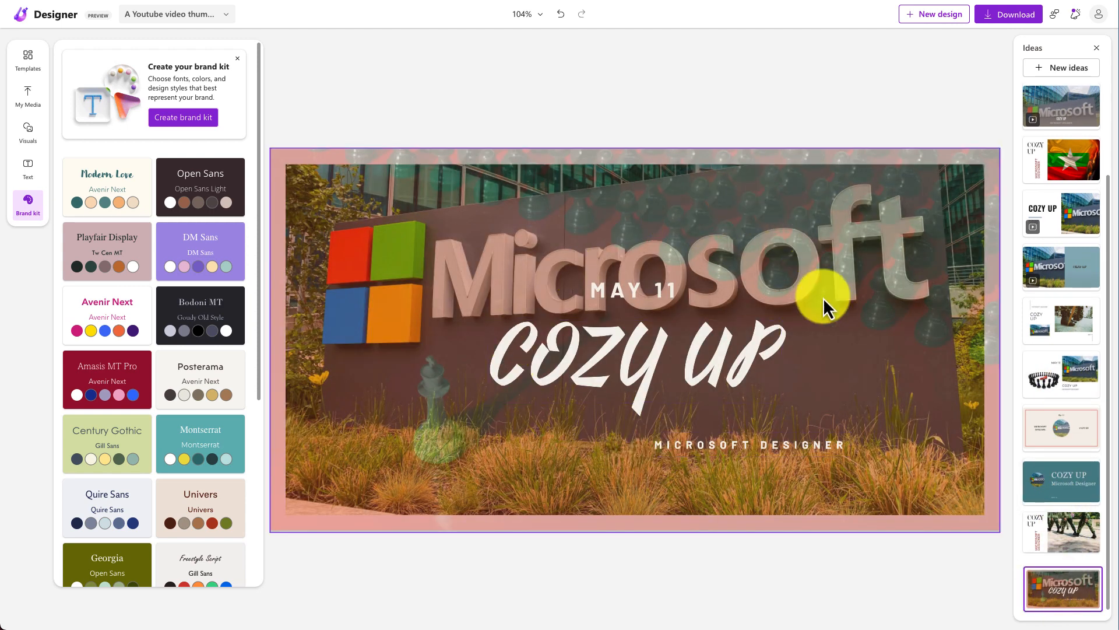
Apply the marching soldiers idea and generate new designs from "create a instagram post about my green juice diet plan from April 10 - 24".
click(1066, 529)
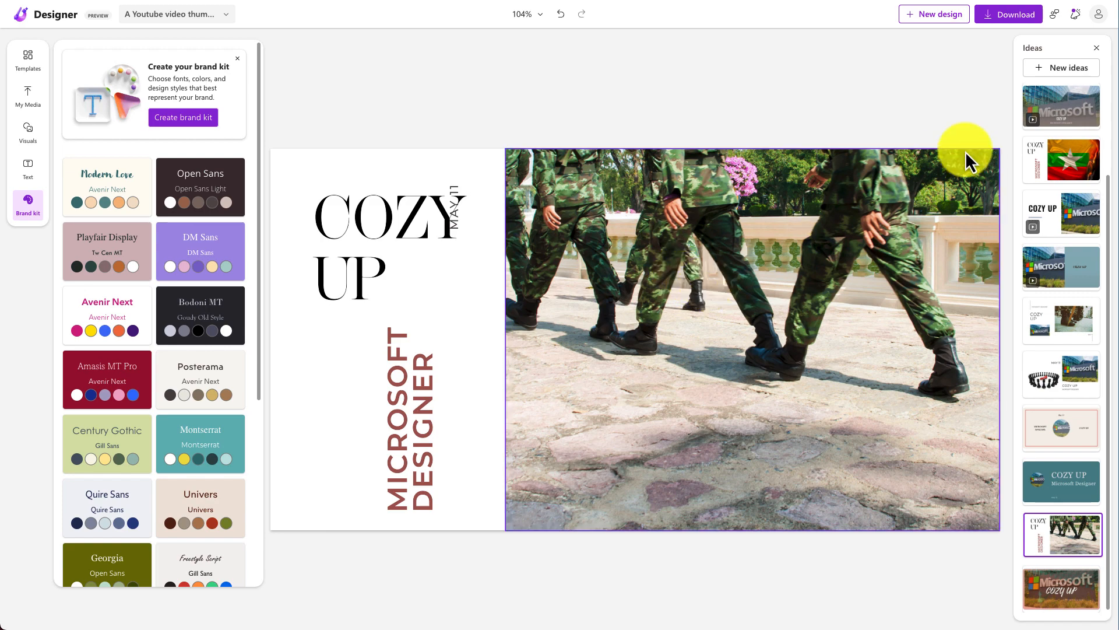
click(1058, 68)
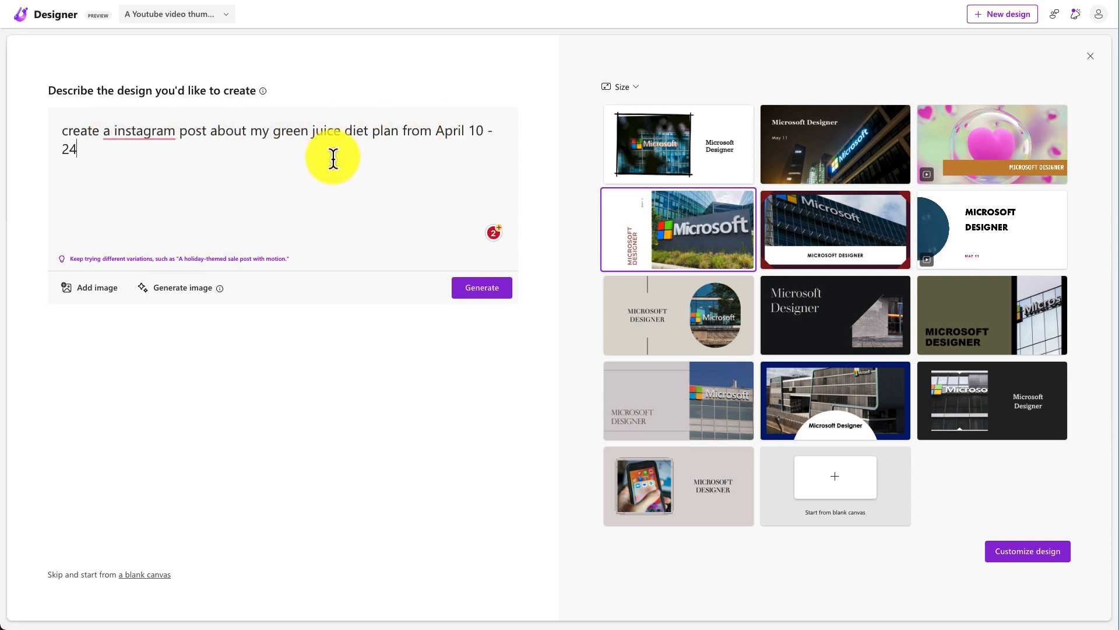
click(494, 294)
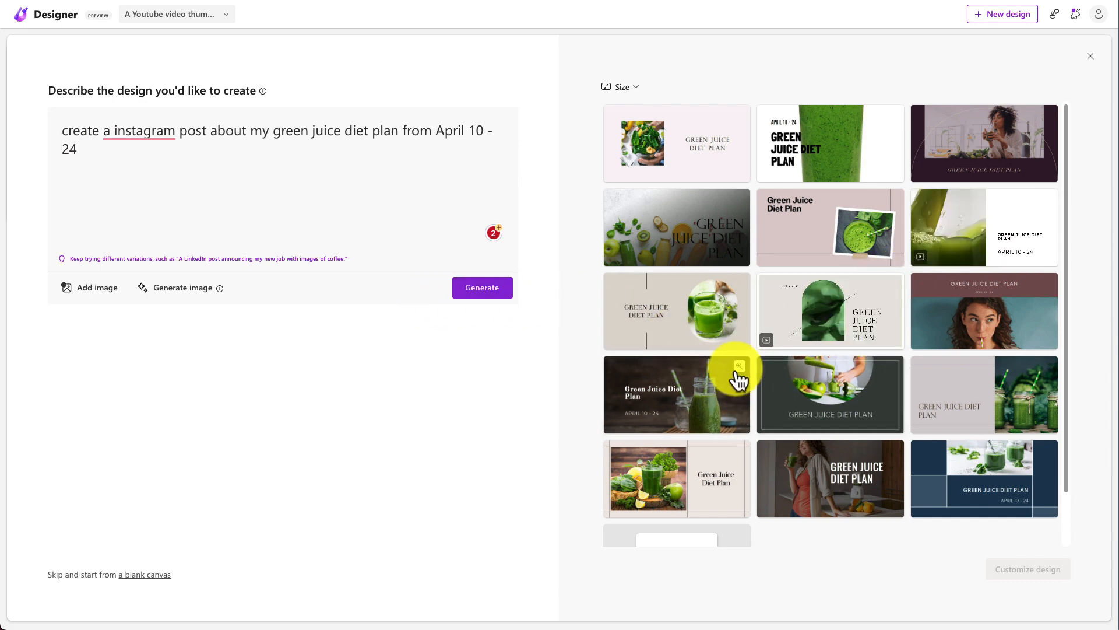
Preview the generated design with the juice bottle on dark wood, and switch the design size to Square.
click(738, 366)
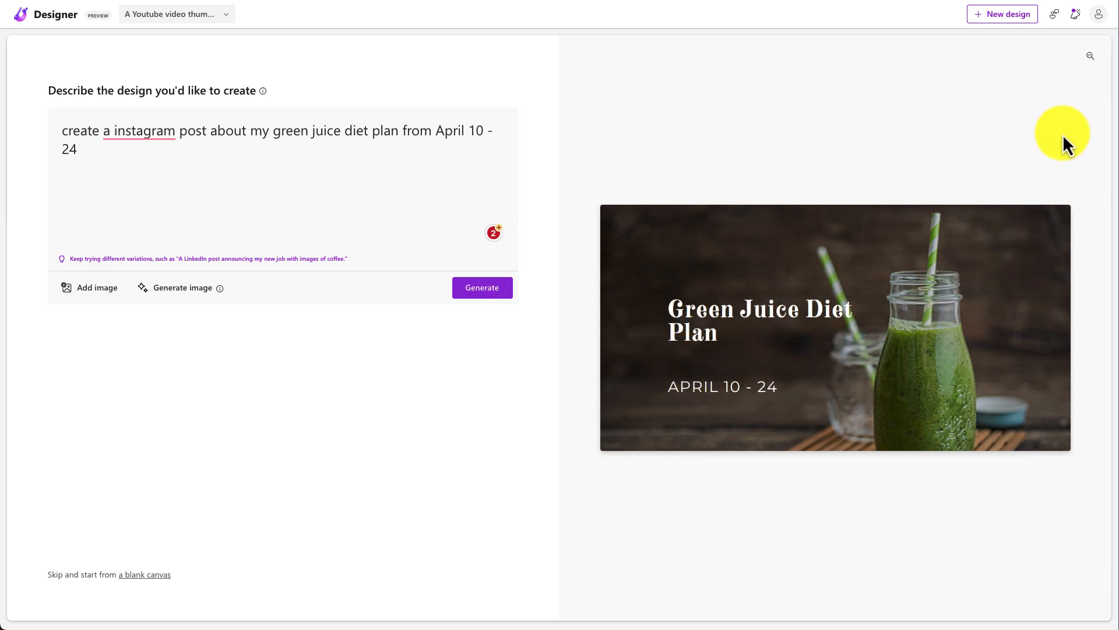
click(1089, 56)
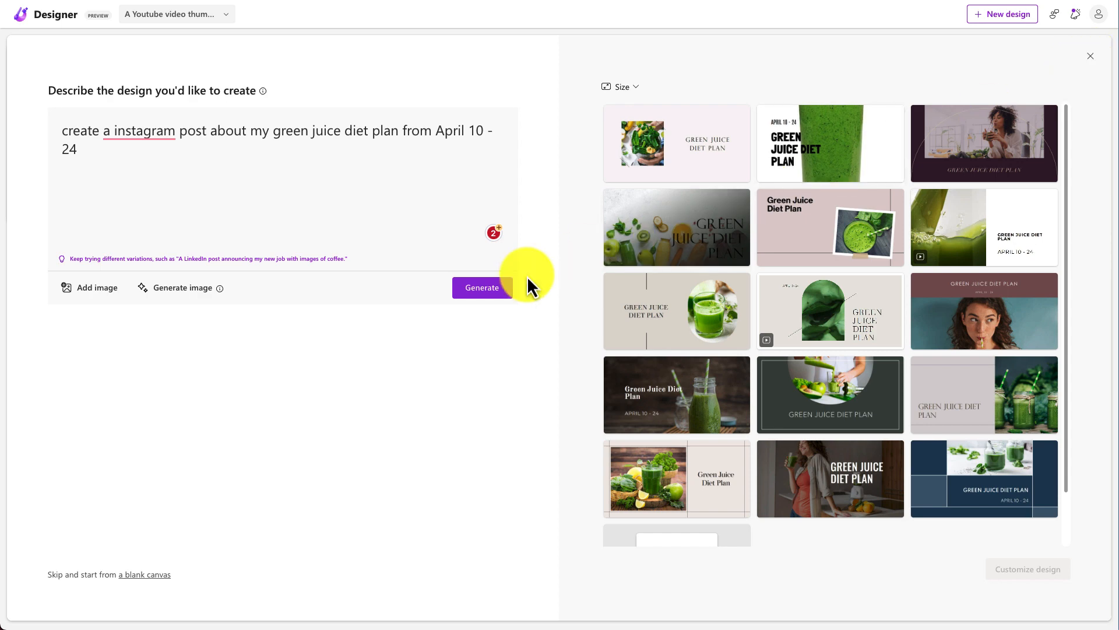
click(629, 89)
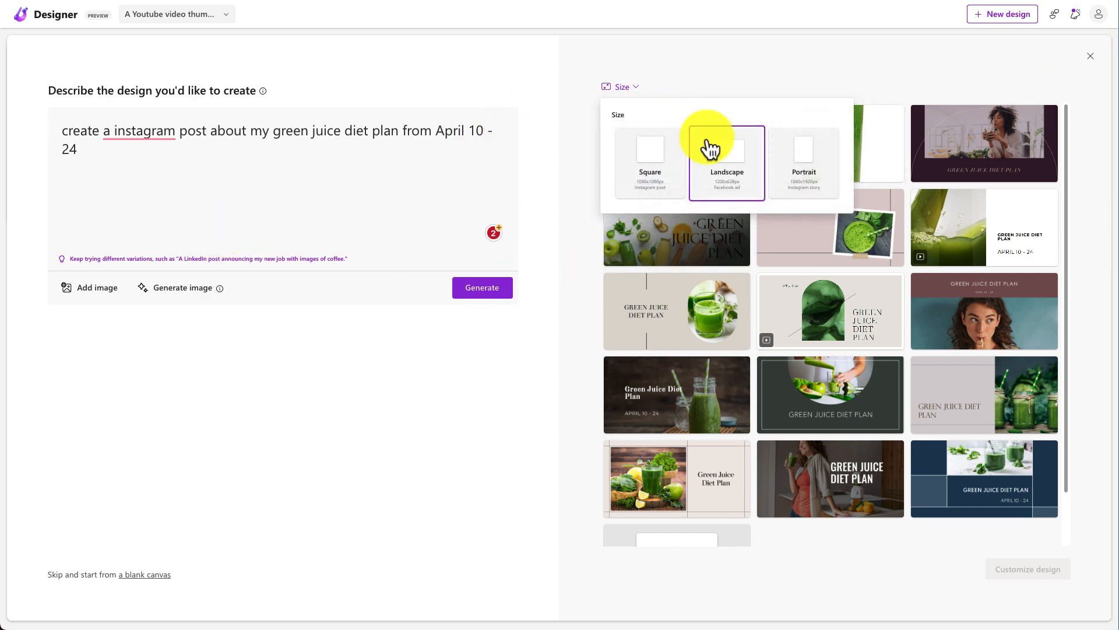
click(638, 172)
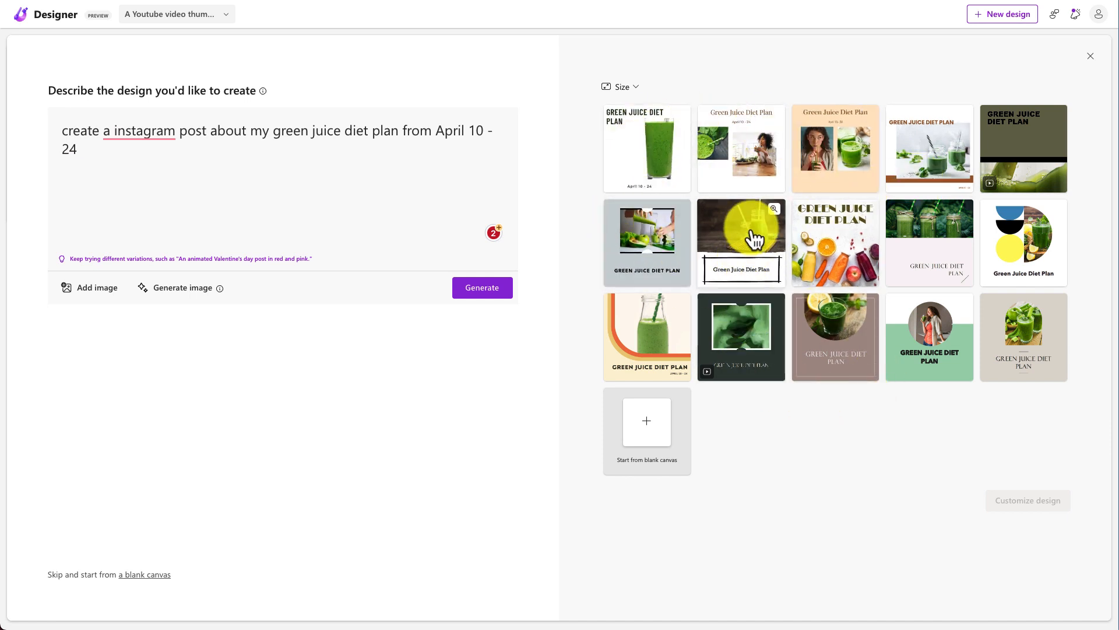
Customize the gray square design with the juice-pouring photo, replacing the current design with it.
click(644, 249)
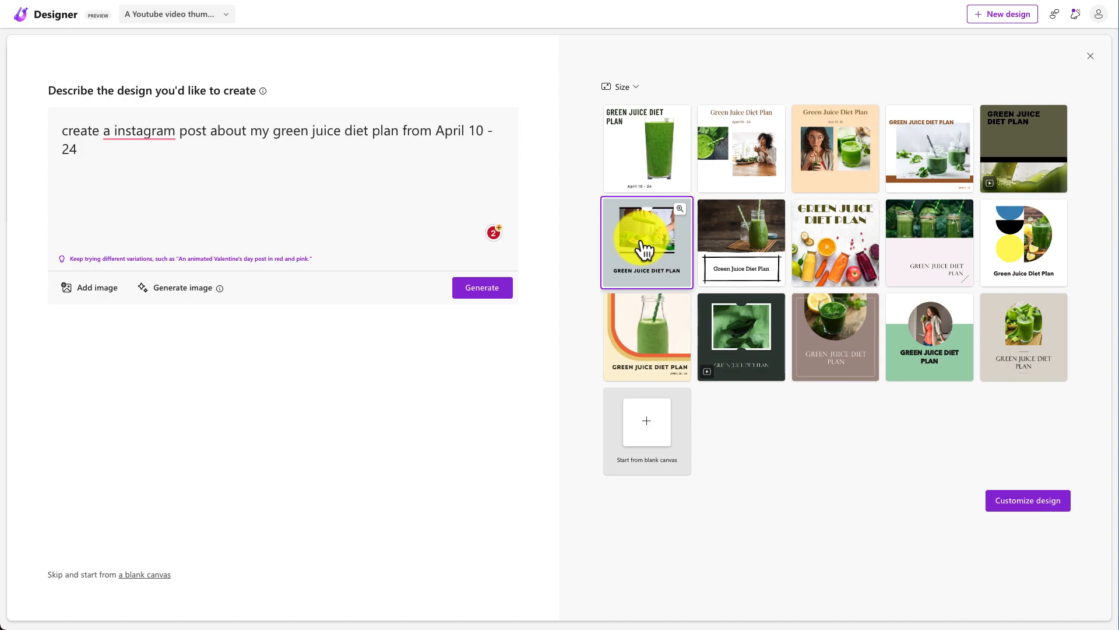
click(1004, 502)
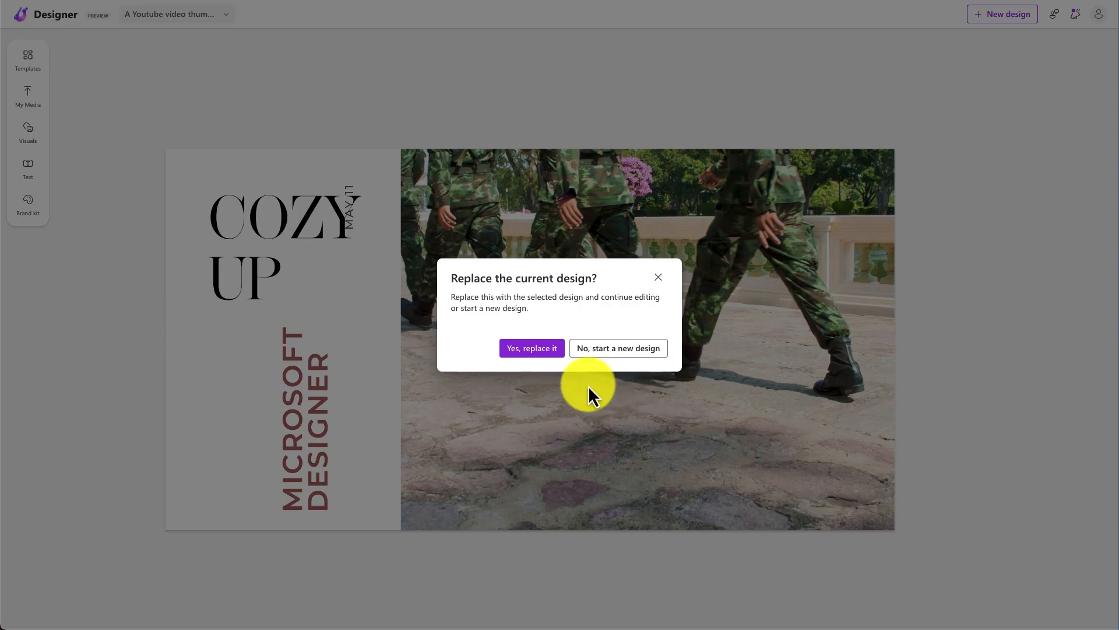
click(537, 350)
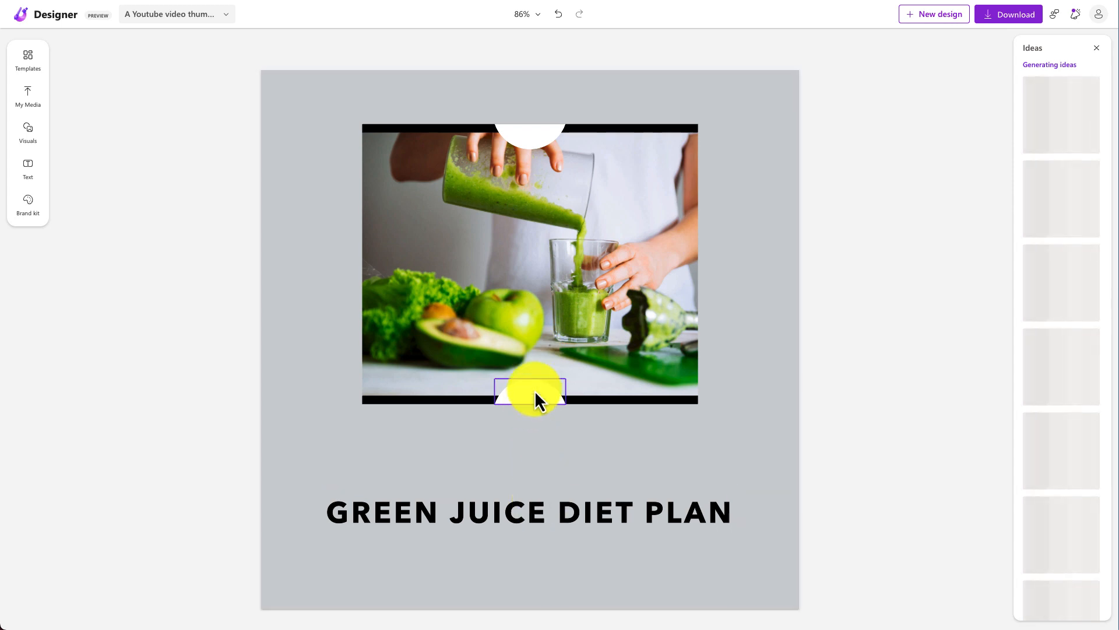
Replace the juice-pouring photo with the gallery's recommended photo of a green juice glass with celery.
click(527, 179)
click(529, 190)
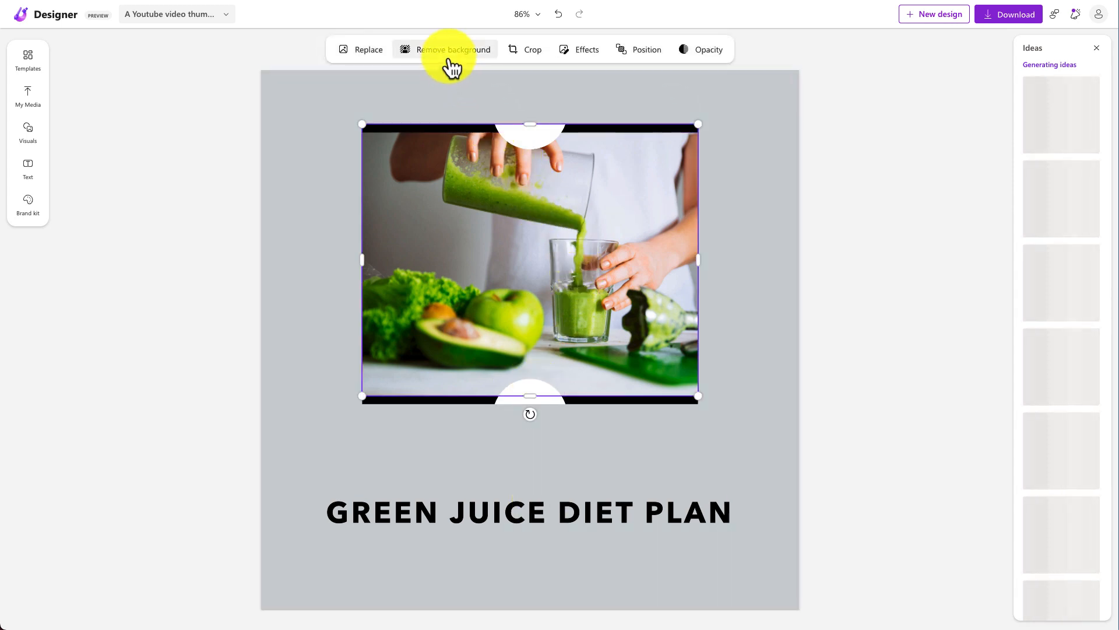
click(376, 58)
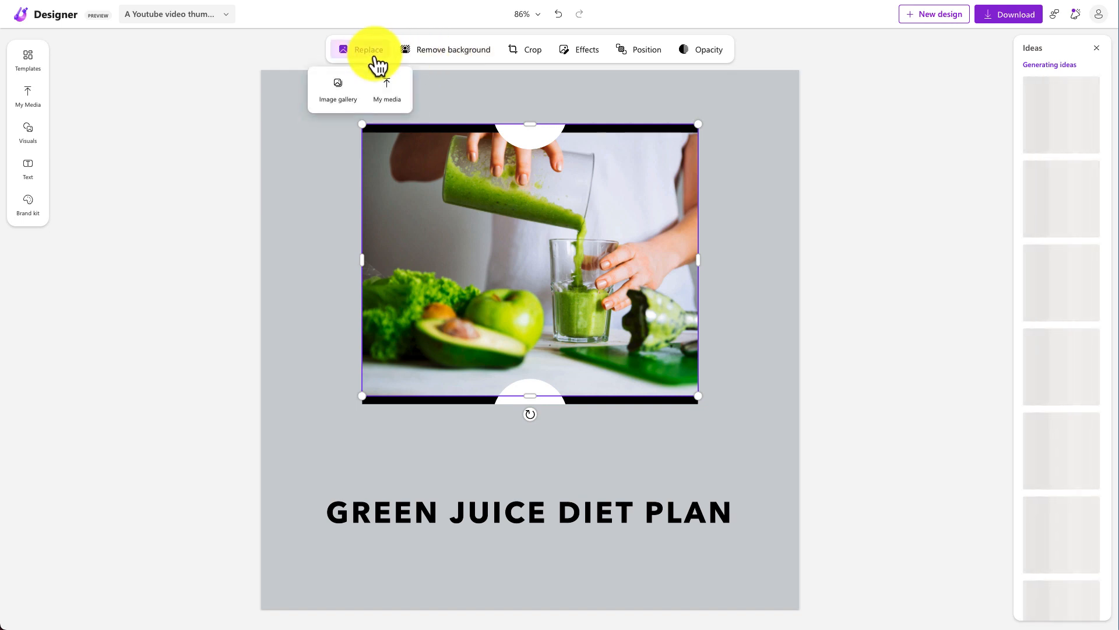
click(340, 91)
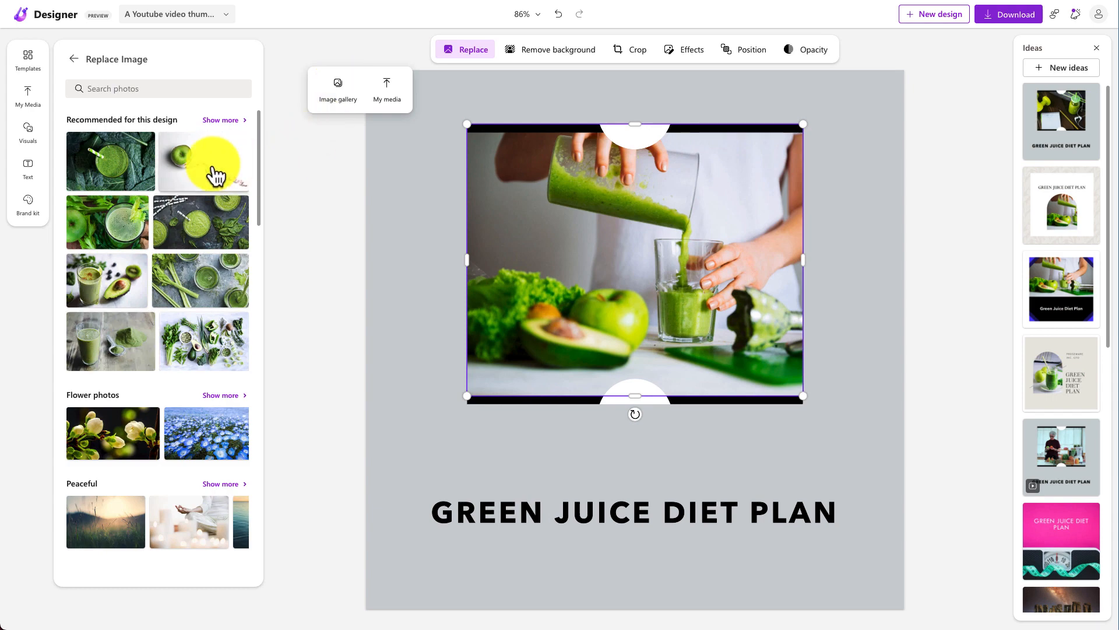
scroll(130, 318, down, 6)
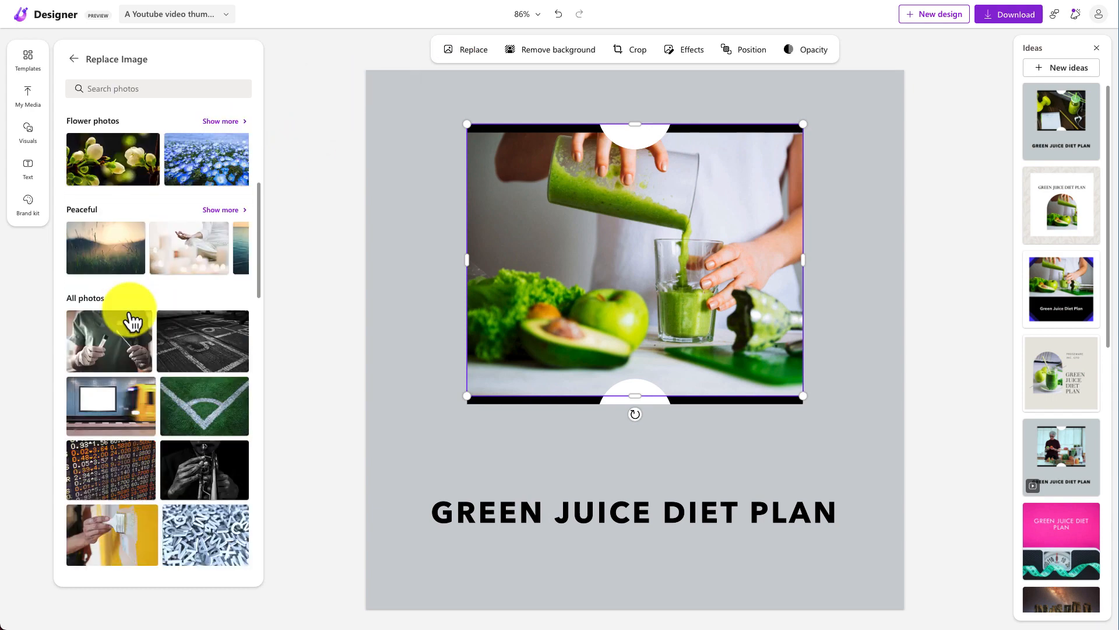
scroll(132, 320, up, 6)
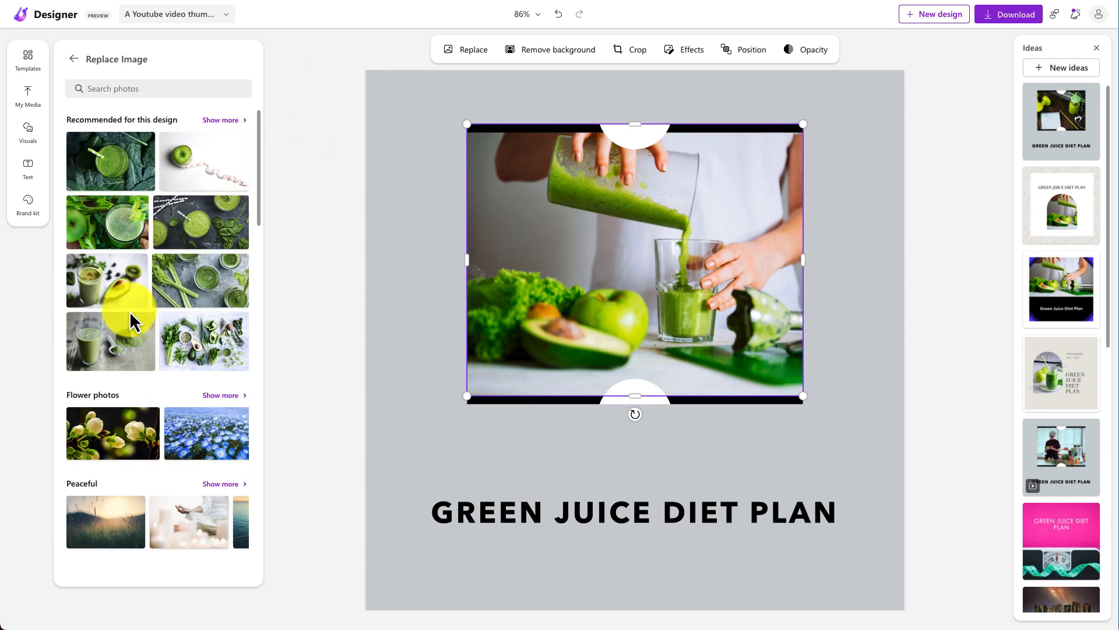
click(126, 221)
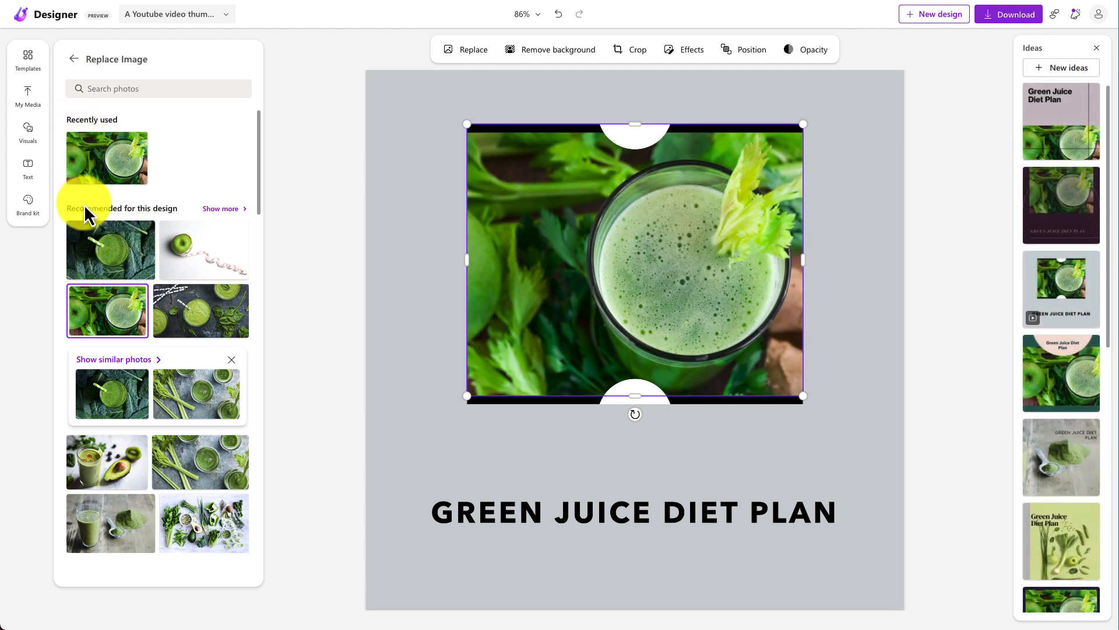
Try similar photos in the image frame, settling on the green smoothie with striped straws, and browse the remaining photos and ideas.
click(234, 213)
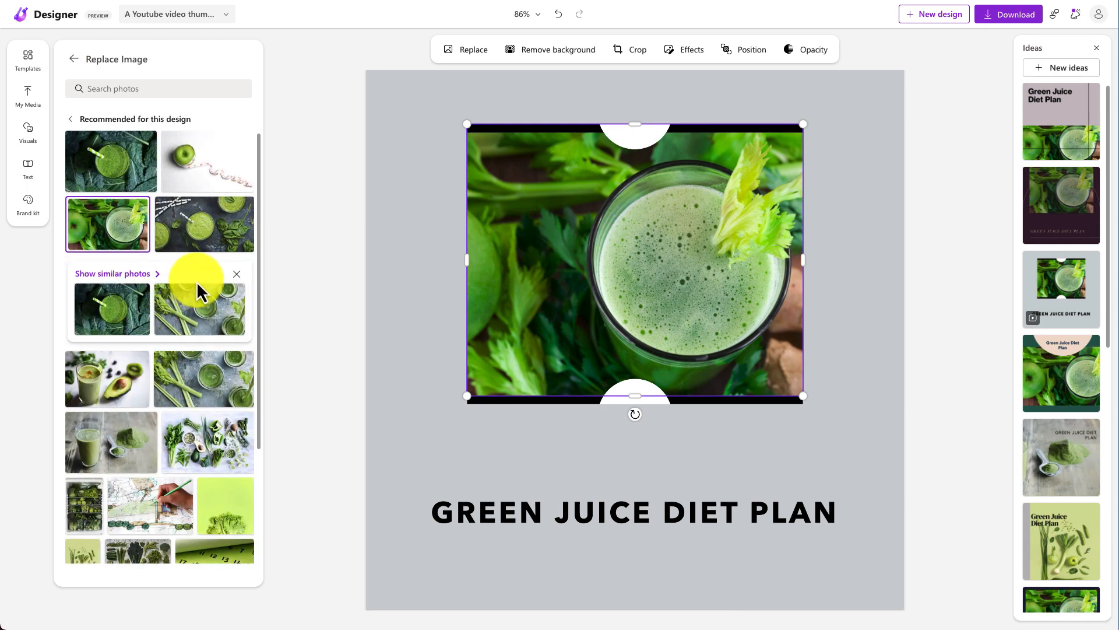
click(141, 275)
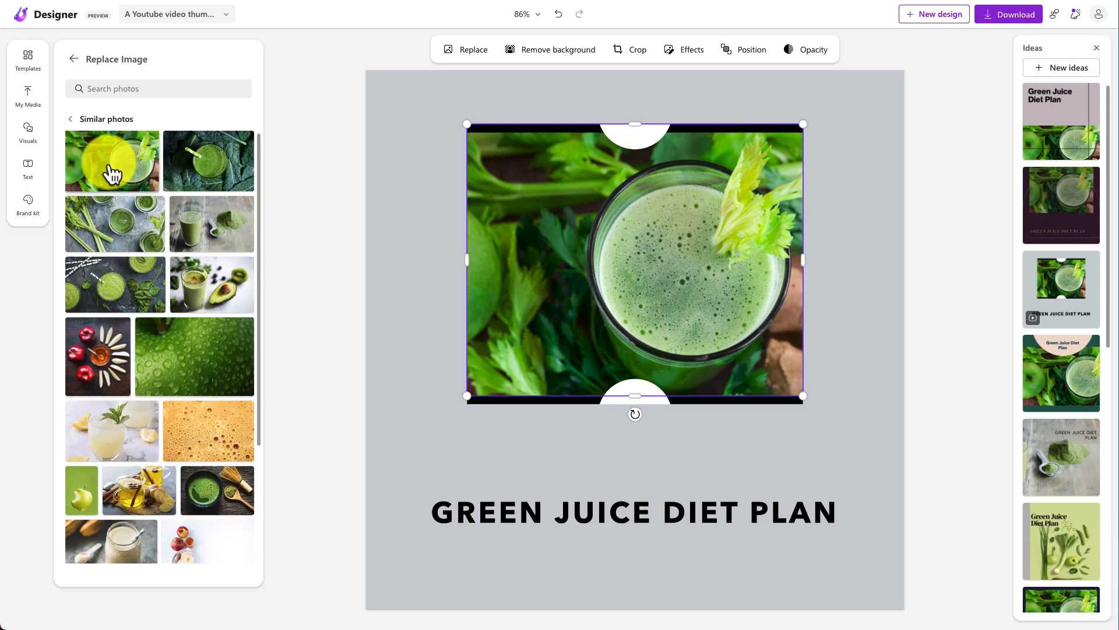
scroll(182, 390, down, 1)
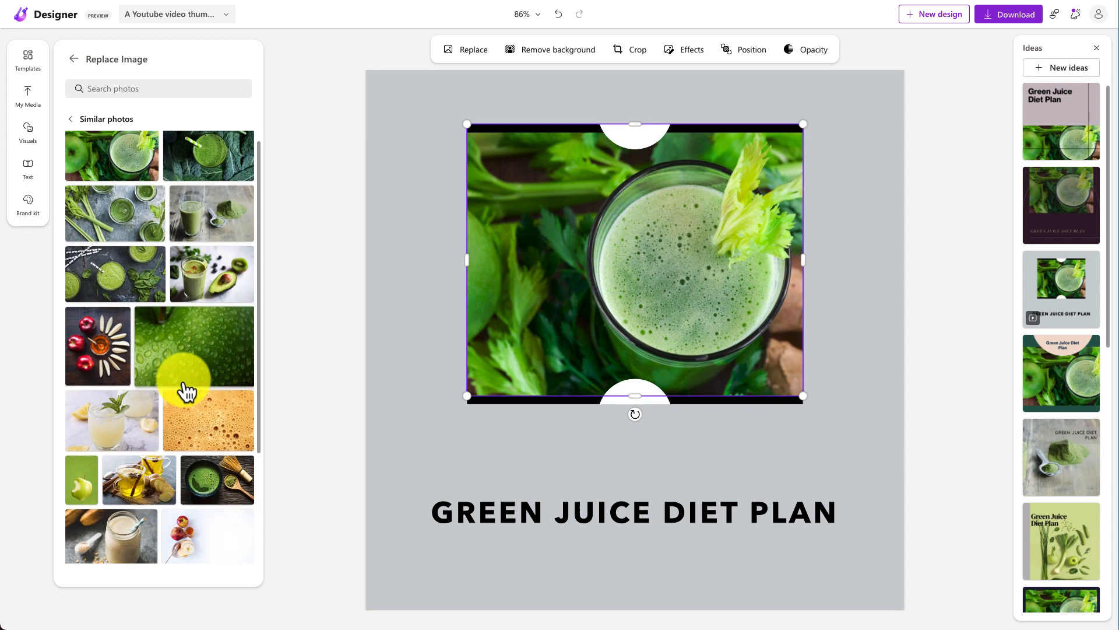
click(211, 284)
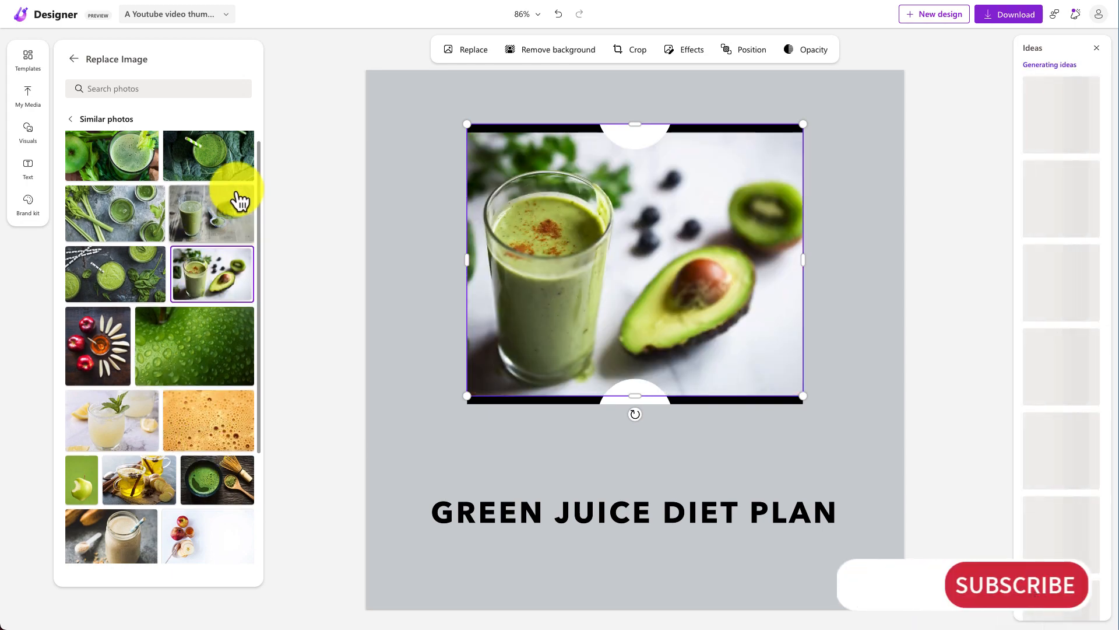
click(117, 280)
scroll(175, 349, down, 2)
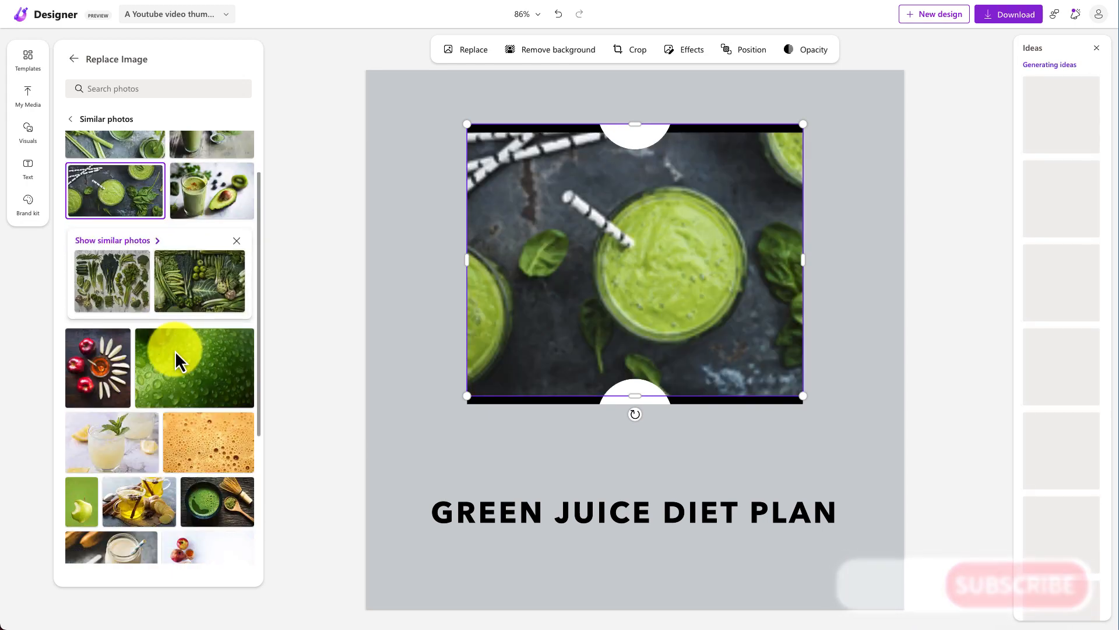
scroll(175, 351, up, 2)
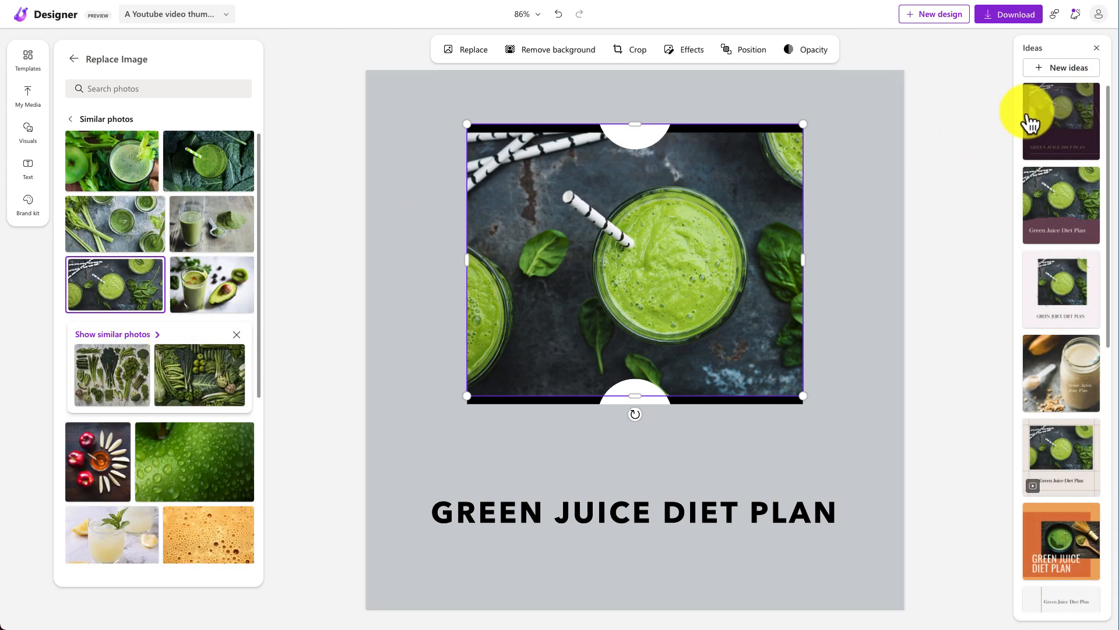
scroll(1069, 288, down, 8)
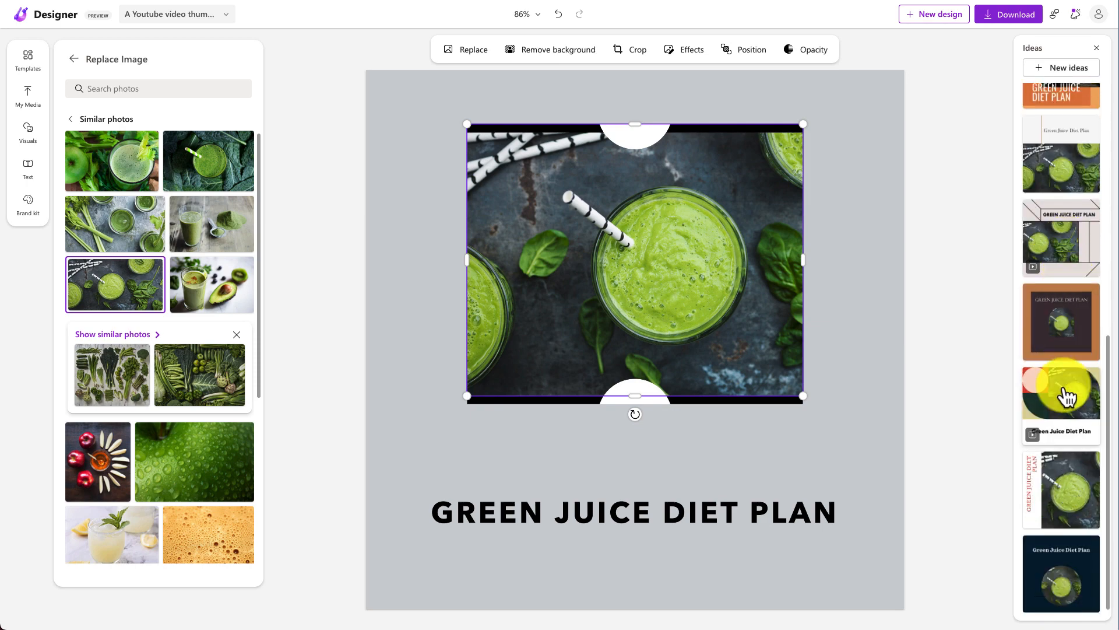
scroll(205, 395, down, 5)
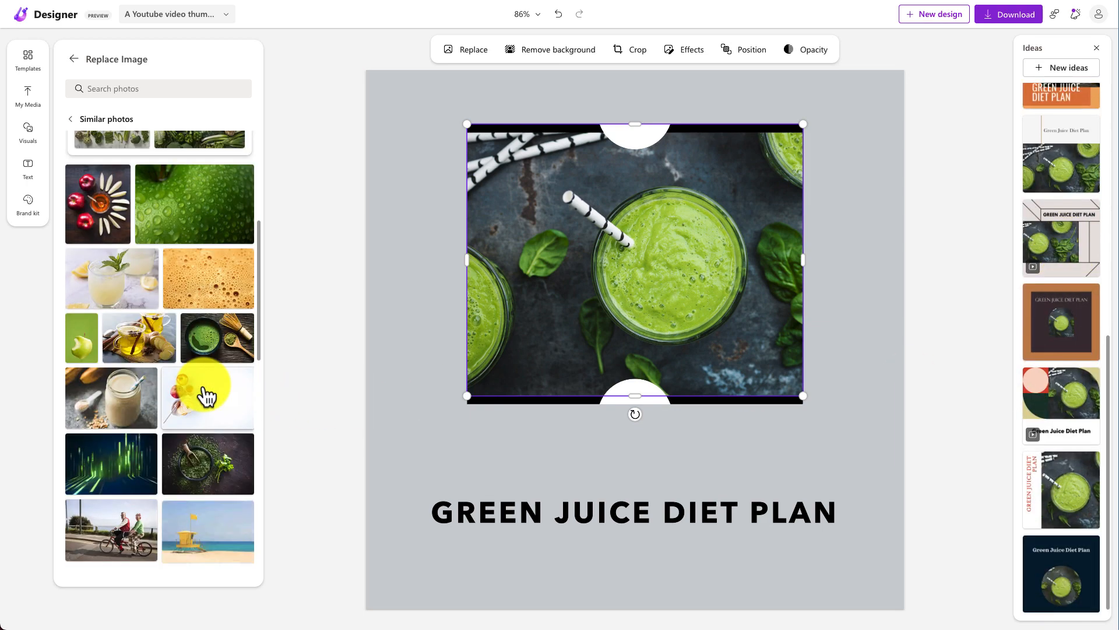
scroll(205, 395, up, 5)
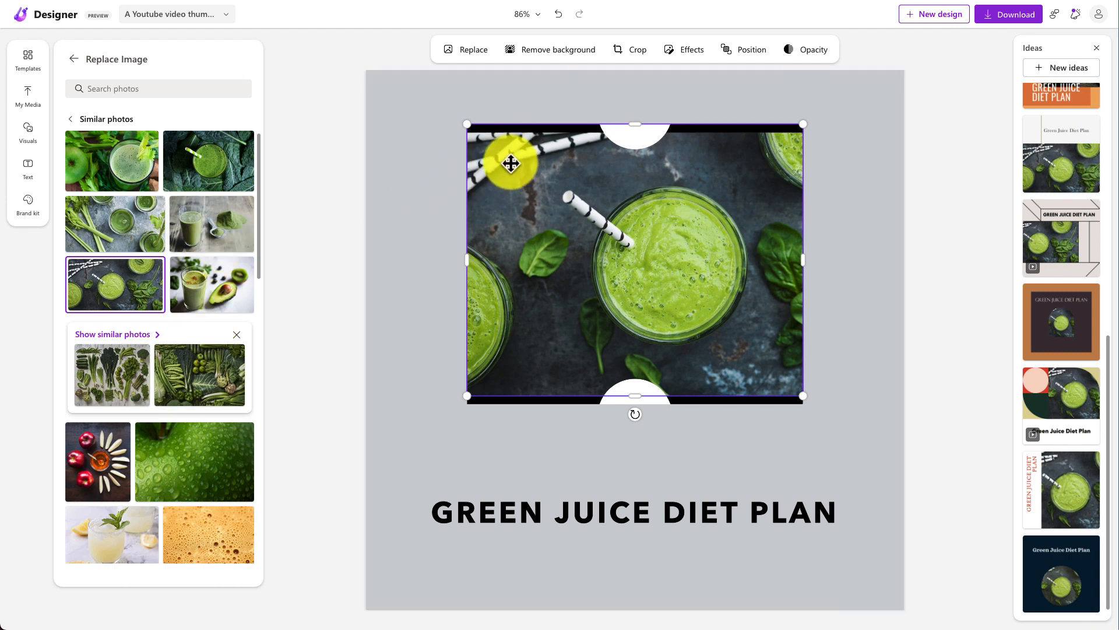
click(331, 201)
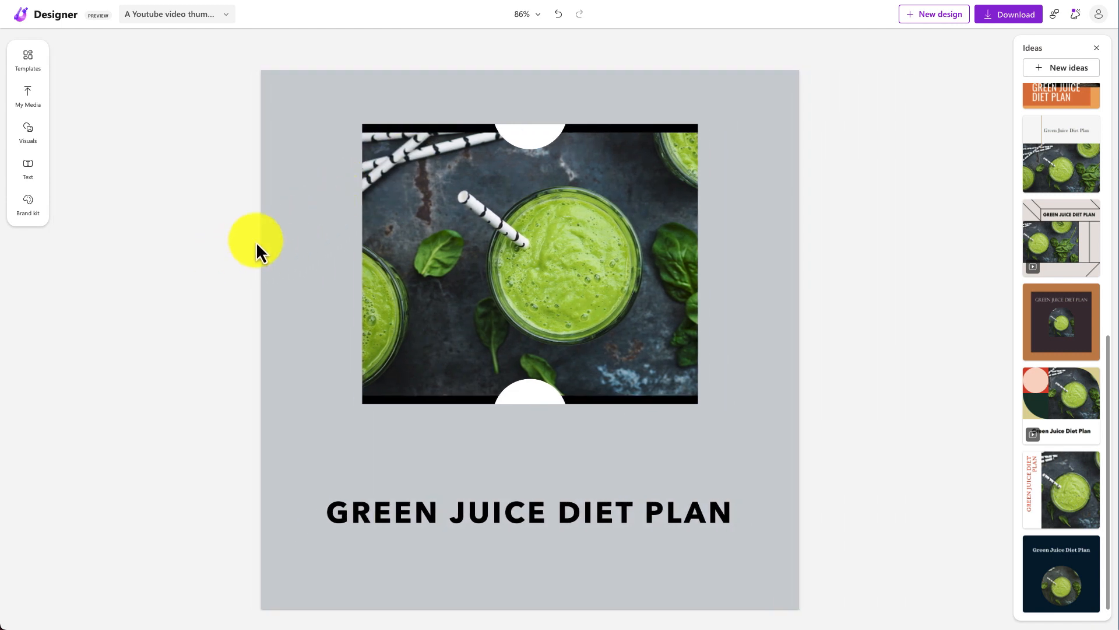
Cycle the gray background's color through the Inspire me suggestions to the dark green at 8/10.
click(292, 222)
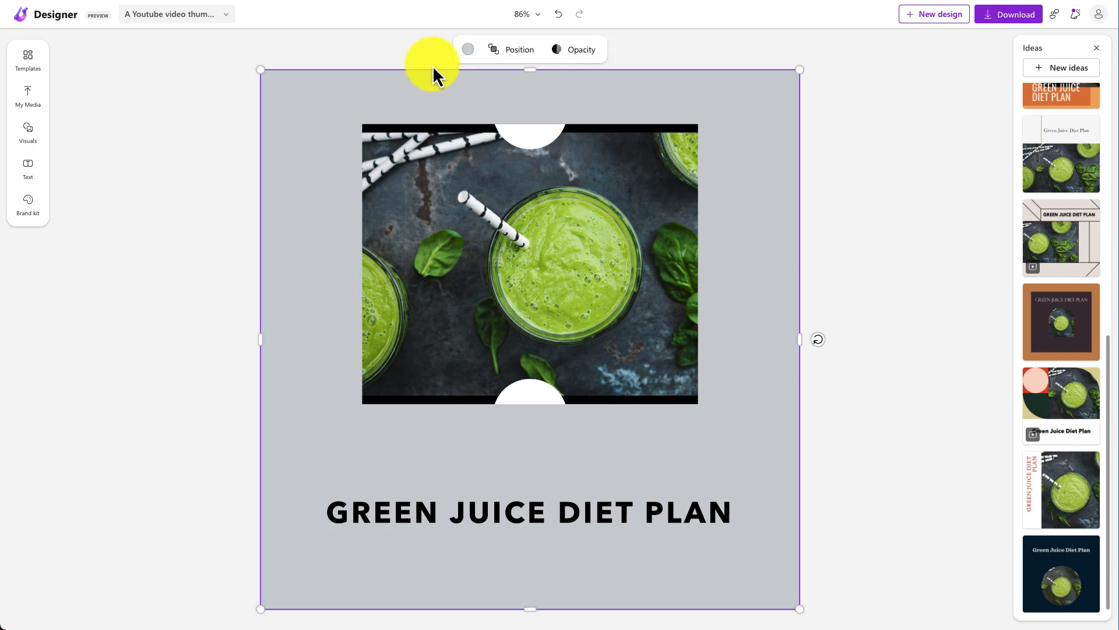
click(468, 50)
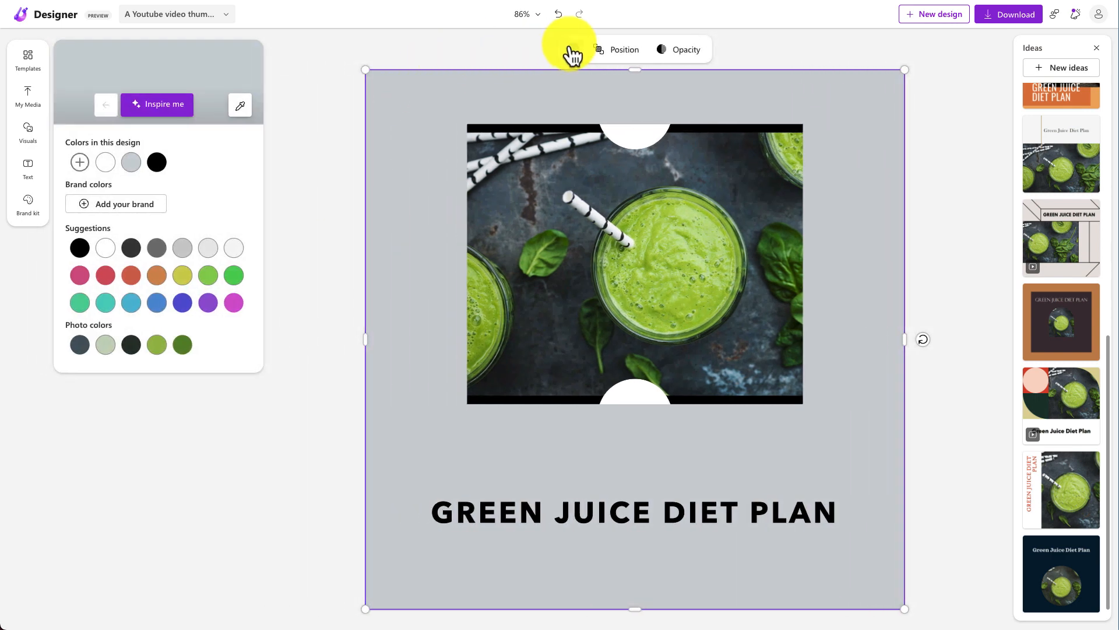
click(155, 109)
click(155, 109)
click(155, 109)
click(155, 108)
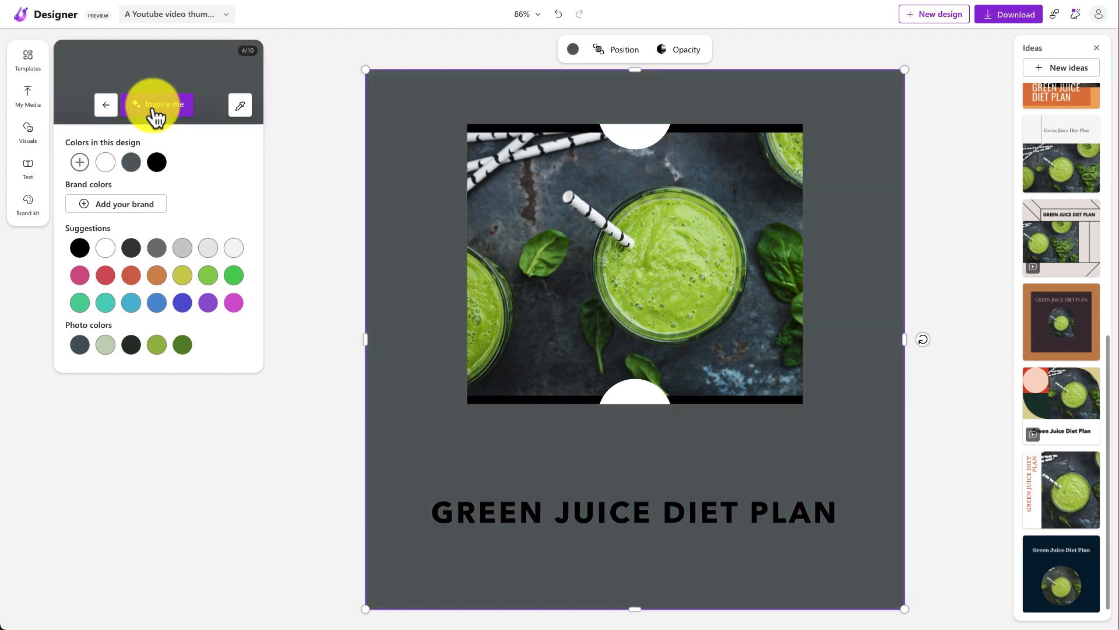
click(155, 108)
click(155, 108)
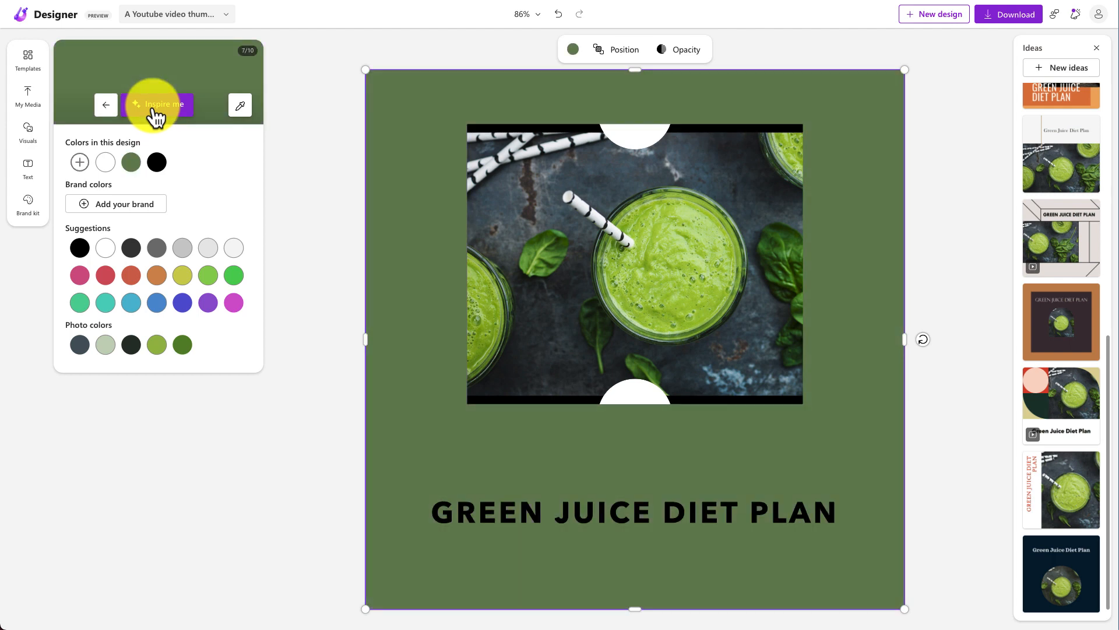
click(155, 109)
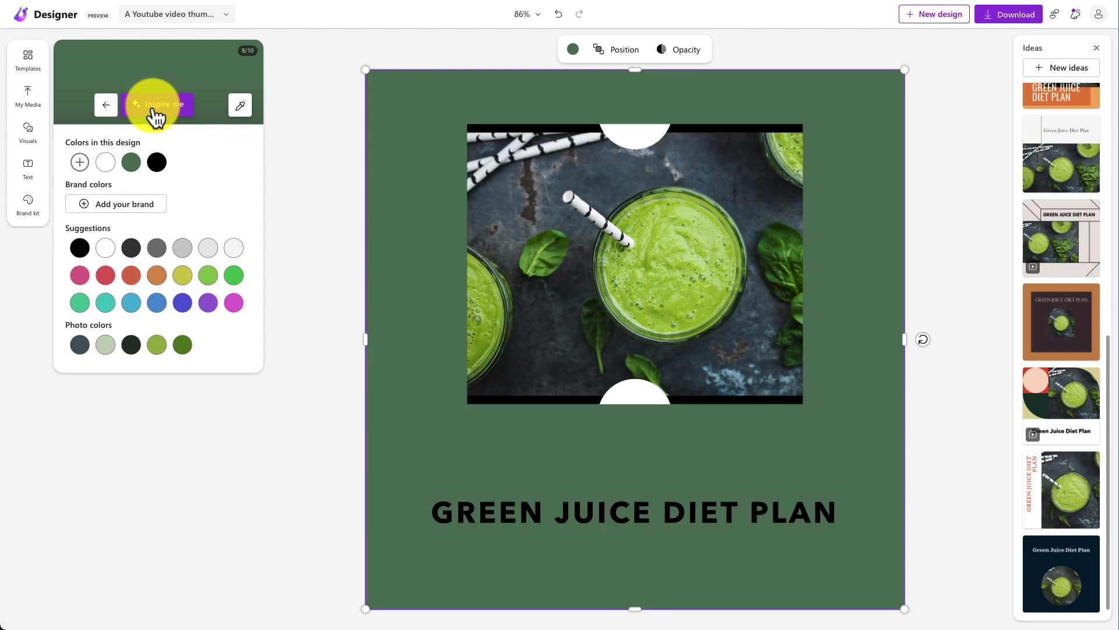
Try the suggested bright green on the background, and cycle Inspire me to the slate blue at 10/10.
click(233, 275)
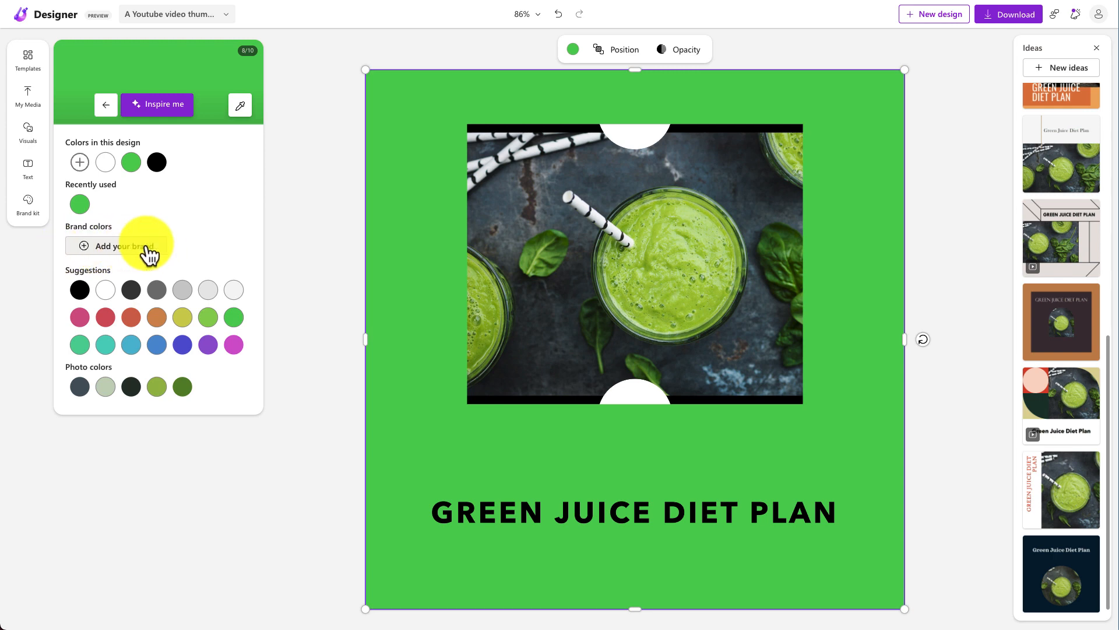
click(163, 115)
click(163, 115)
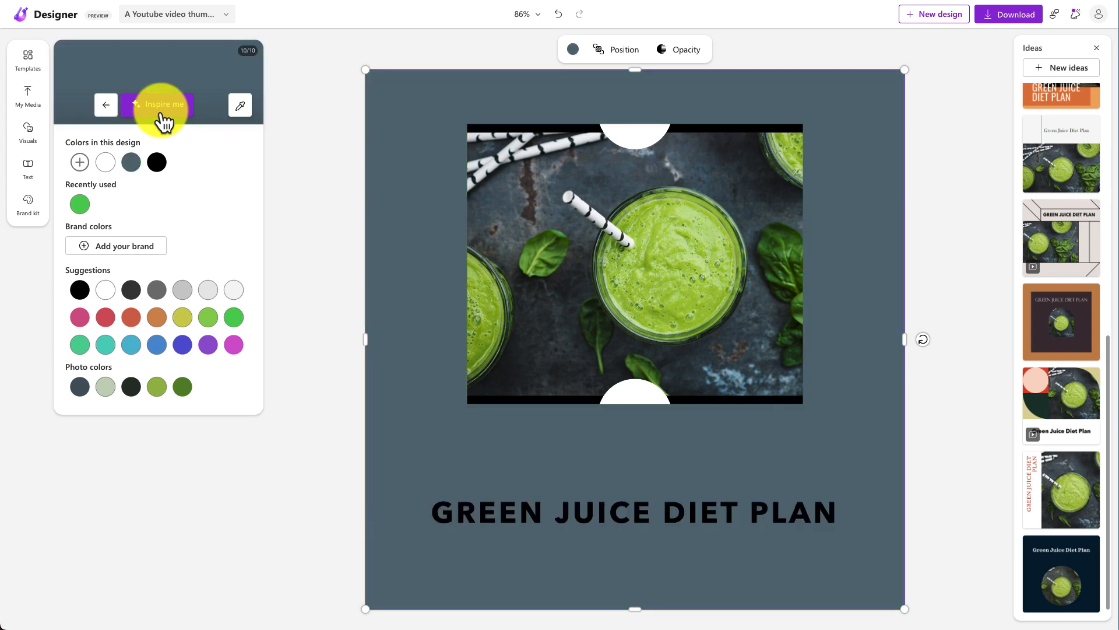
click(328, 188)
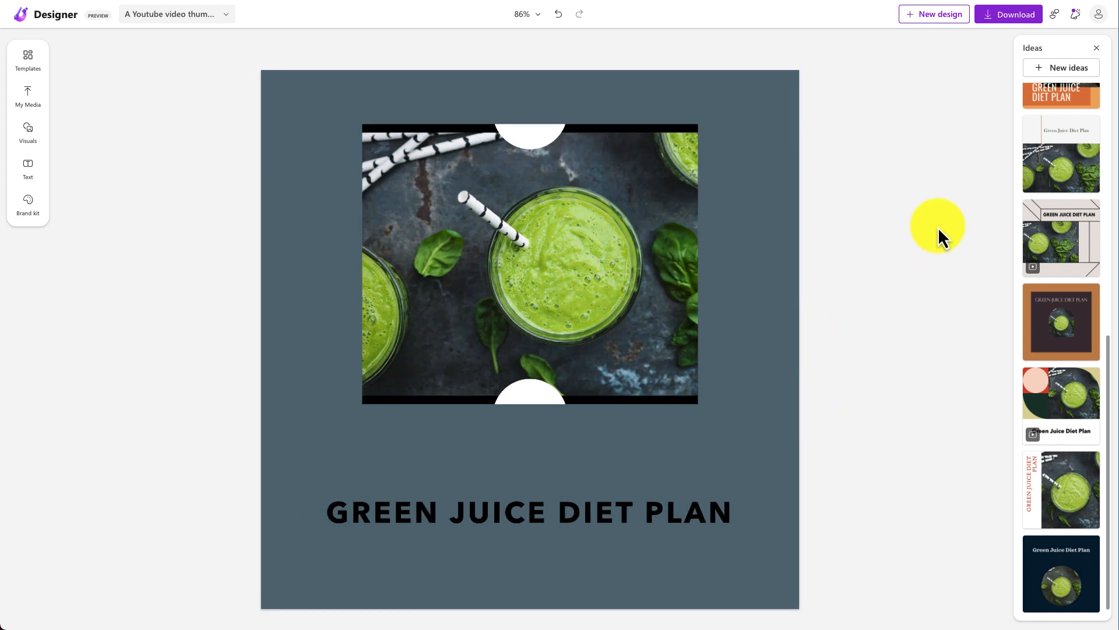
Search the graphics for "weight loss" and add the solid black bathroom scale with footprints to the design.
click(33, 140)
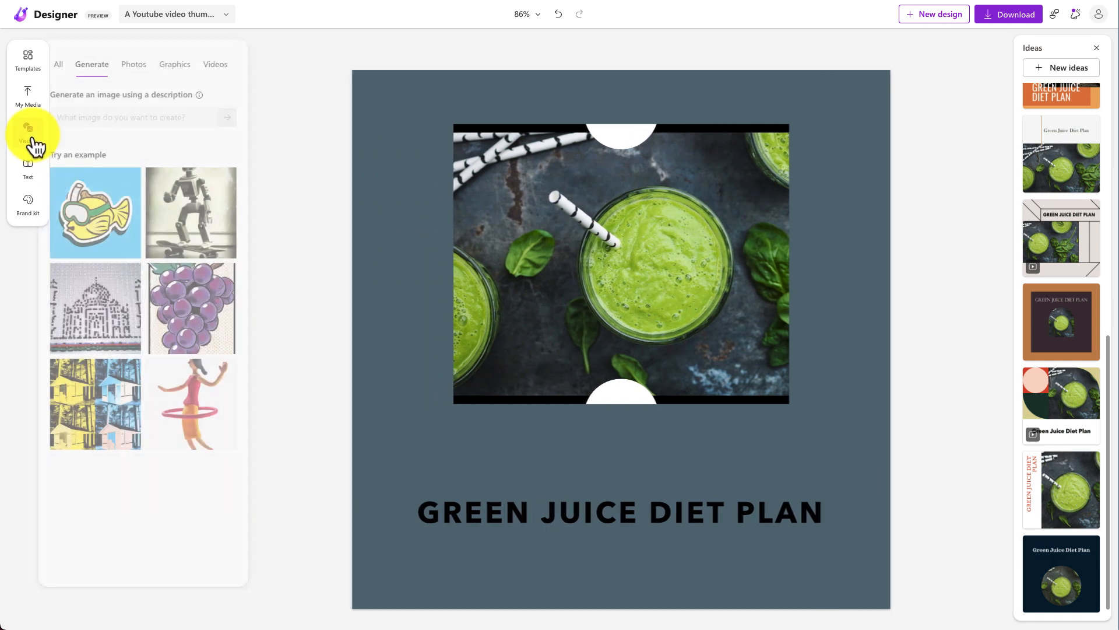
click(182, 67)
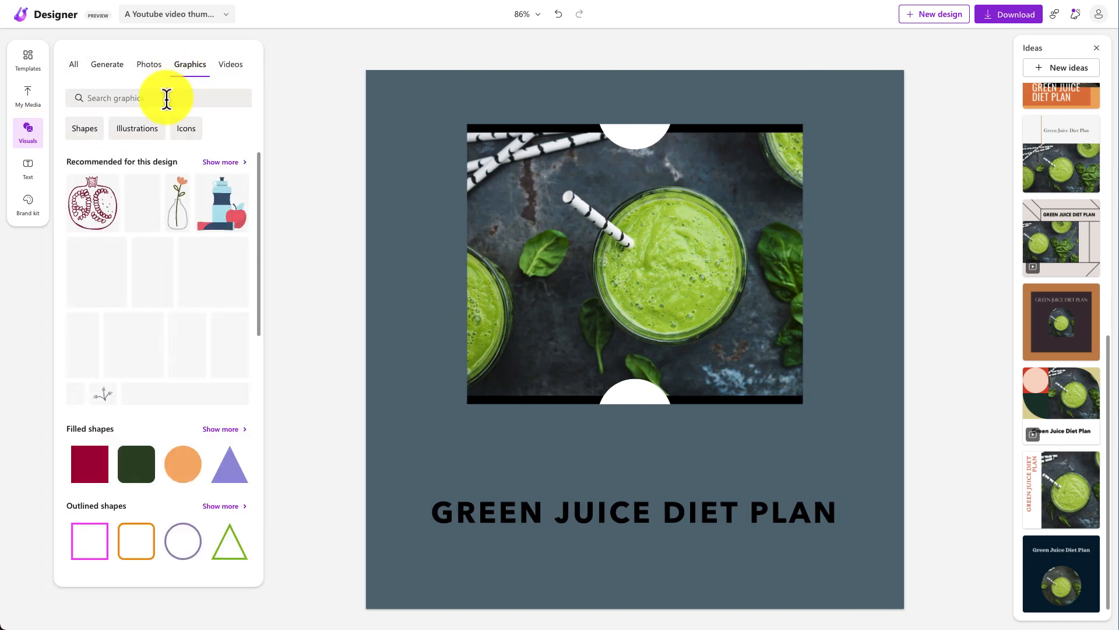
click(167, 100)
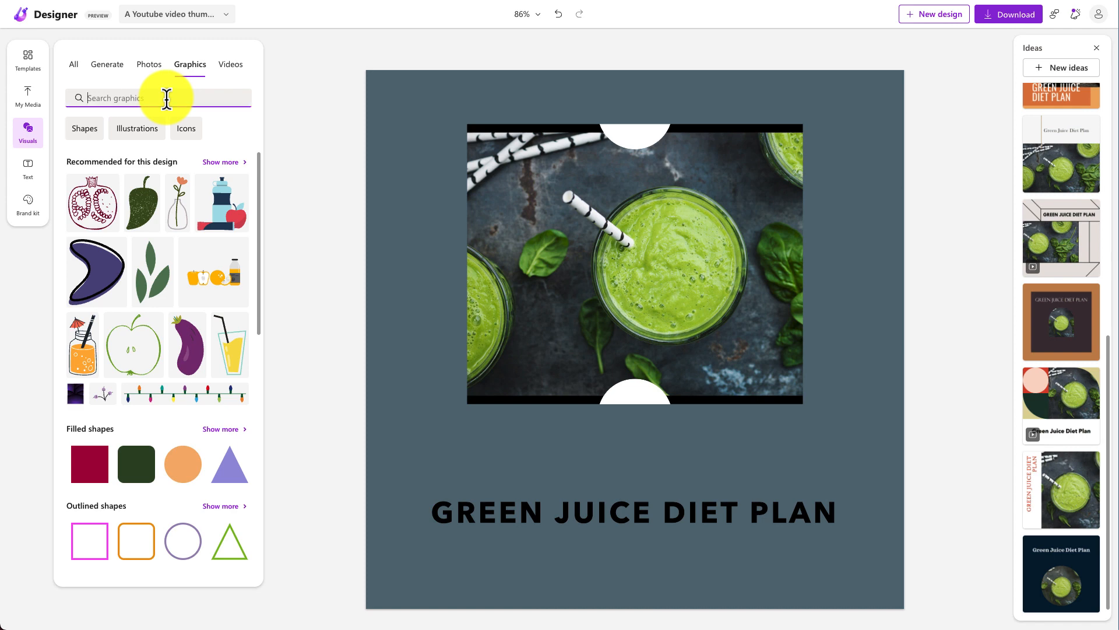
text(weight loss)
key(Return)
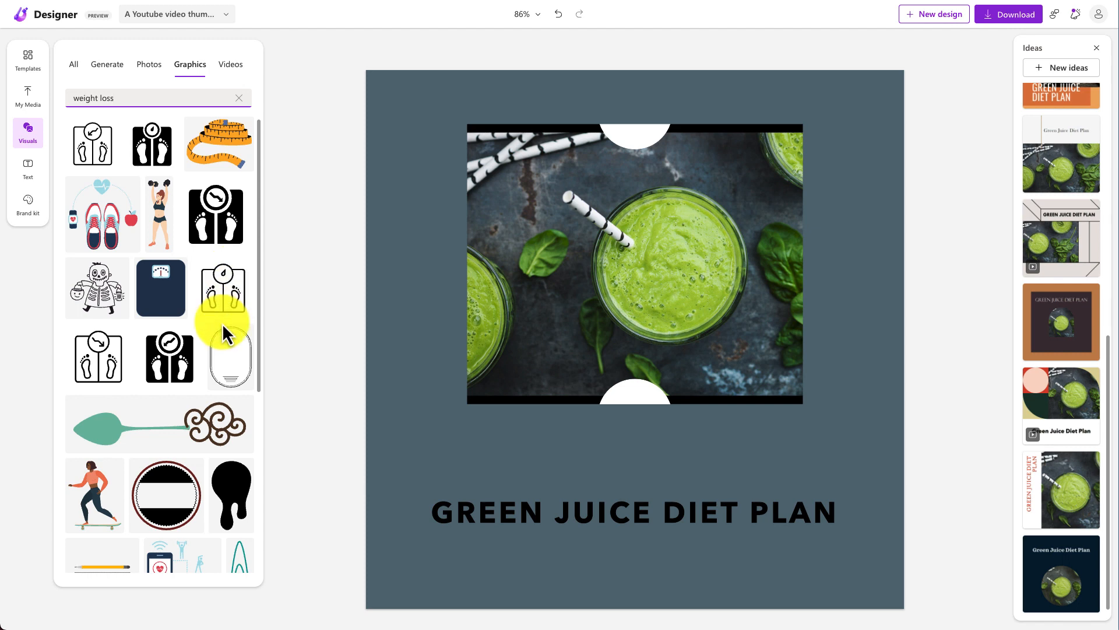
click(208, 233)
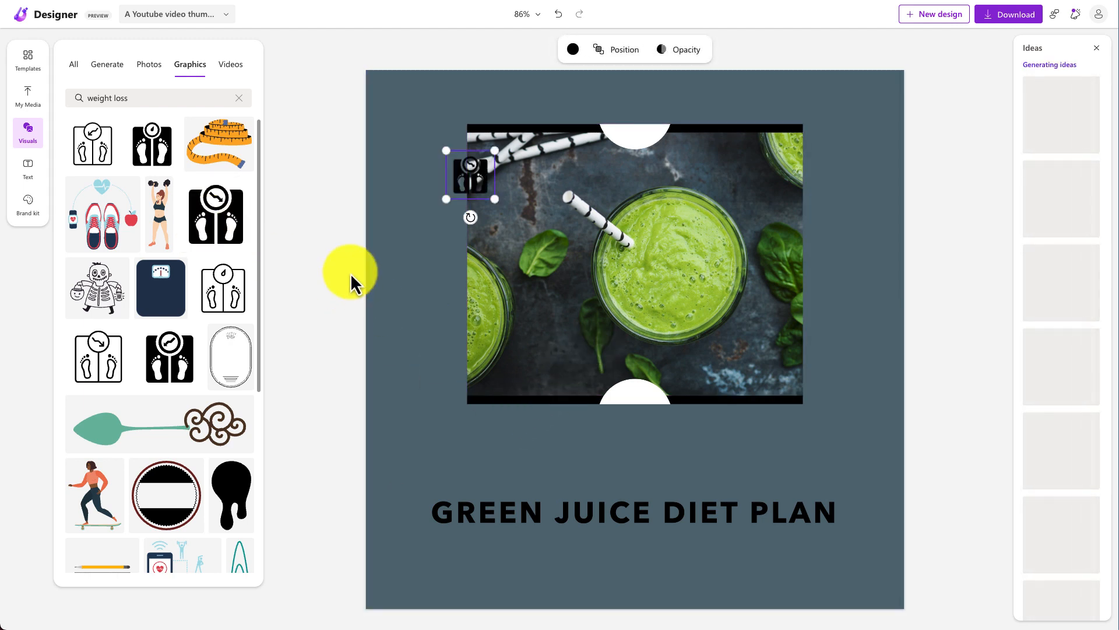
Enlarge the scale graphic, center it between the photo and the title, and move the title down to clear it.
drag(527, 180, 764, 388)
drag(727, 440, 706, 468)
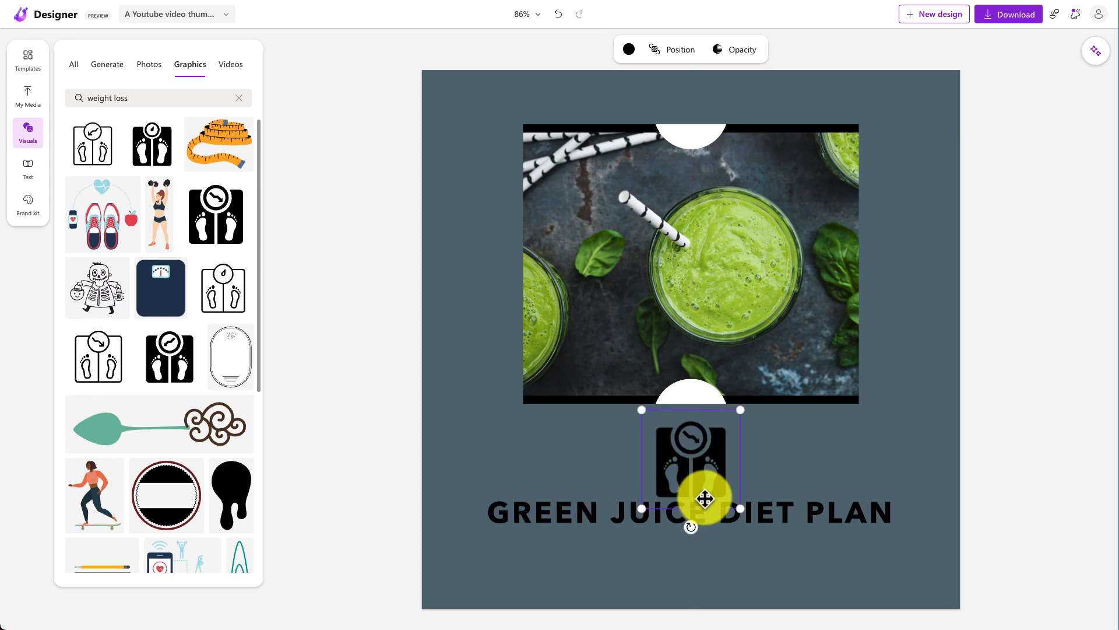
drag(757, 527, 758, 541)
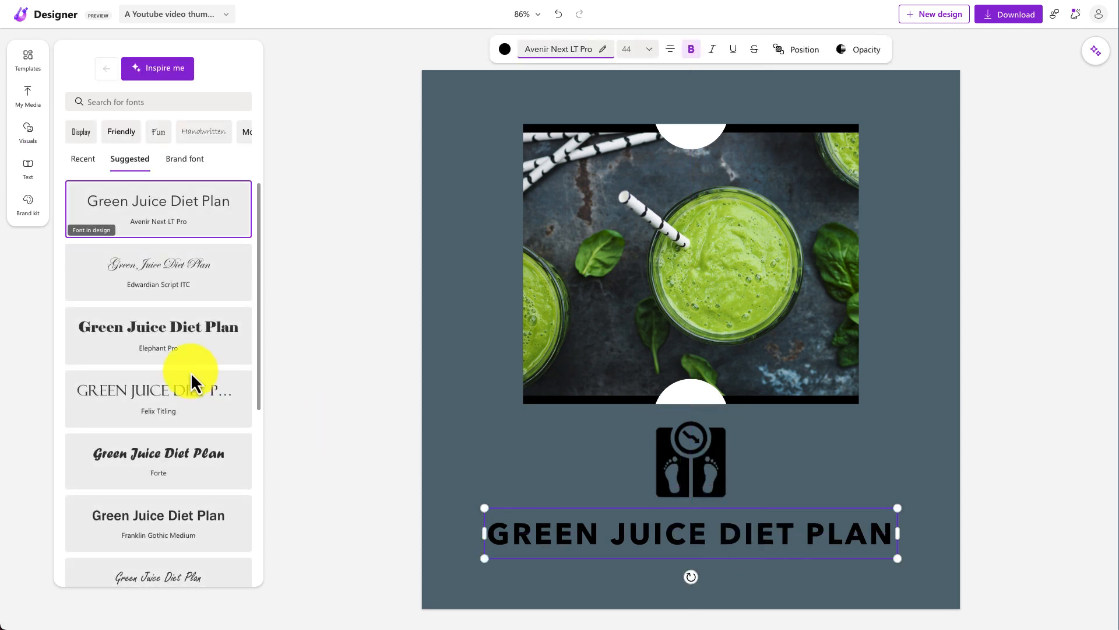
Try the Elephant Pro, Ink Free and Impact fonts on the title, and settle on Modern Love.
click(188, 335)
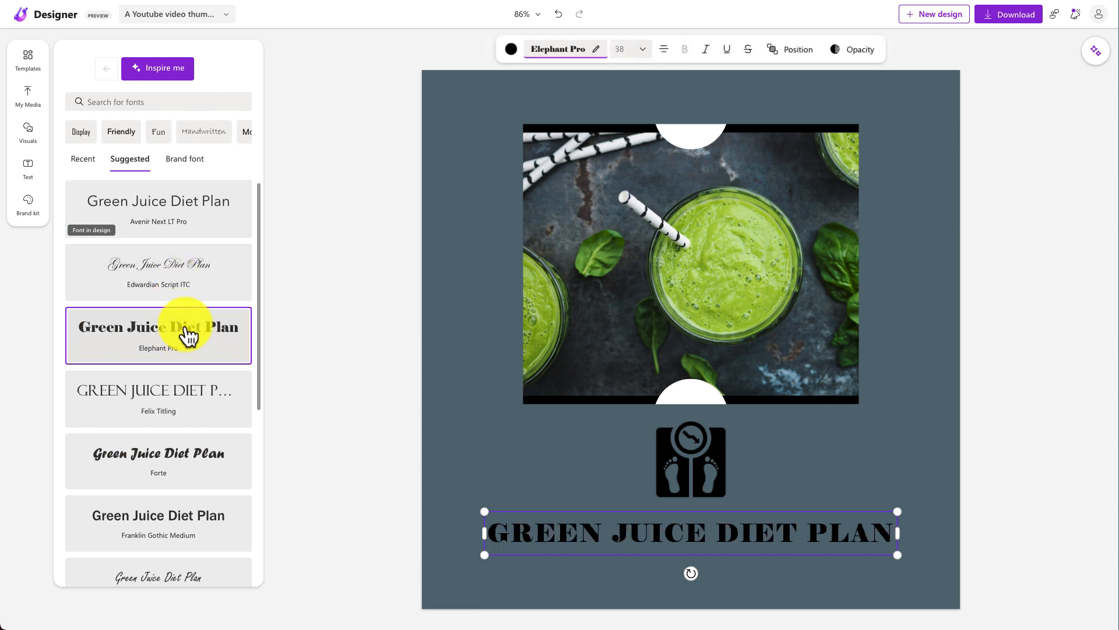
scroll(182, 445, down, 3)
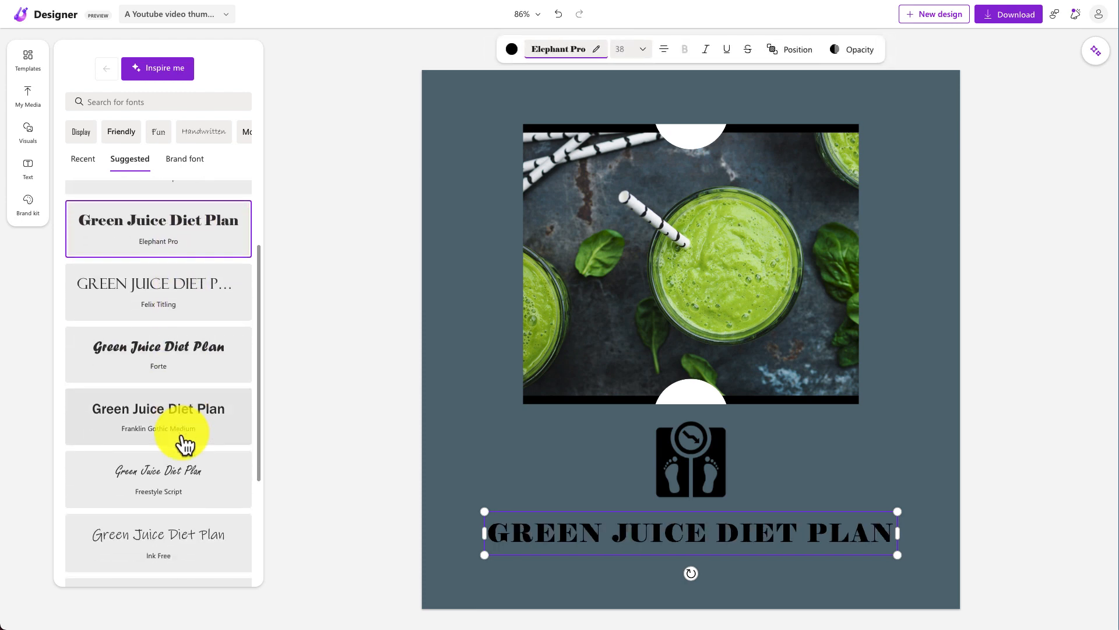
click(236, 513)
scroll(225, 472, down, 4)
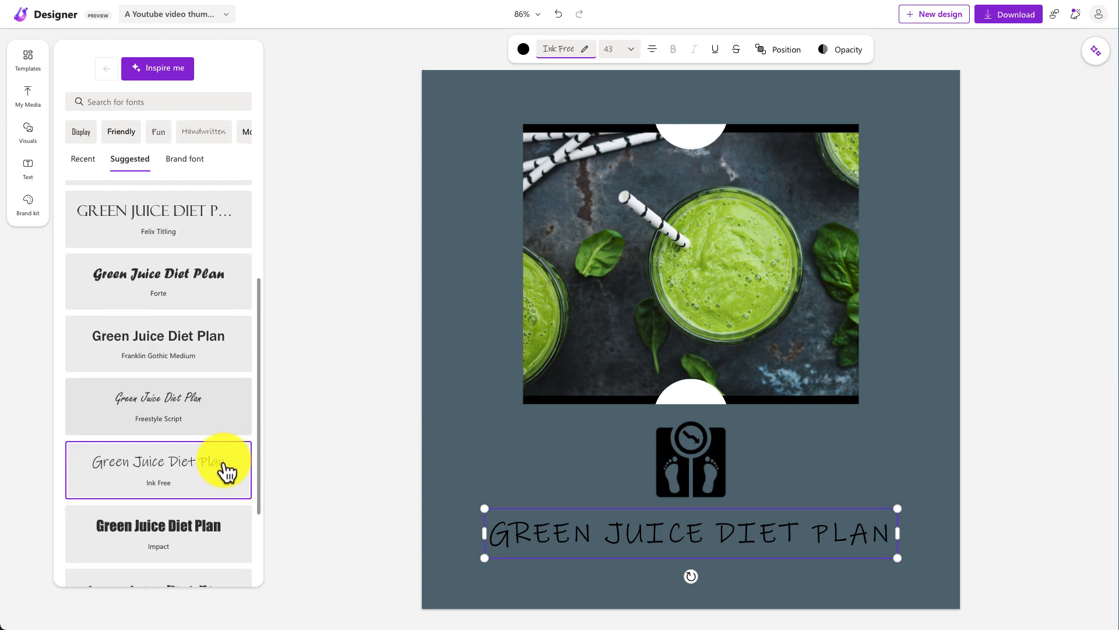
click(210, 445)
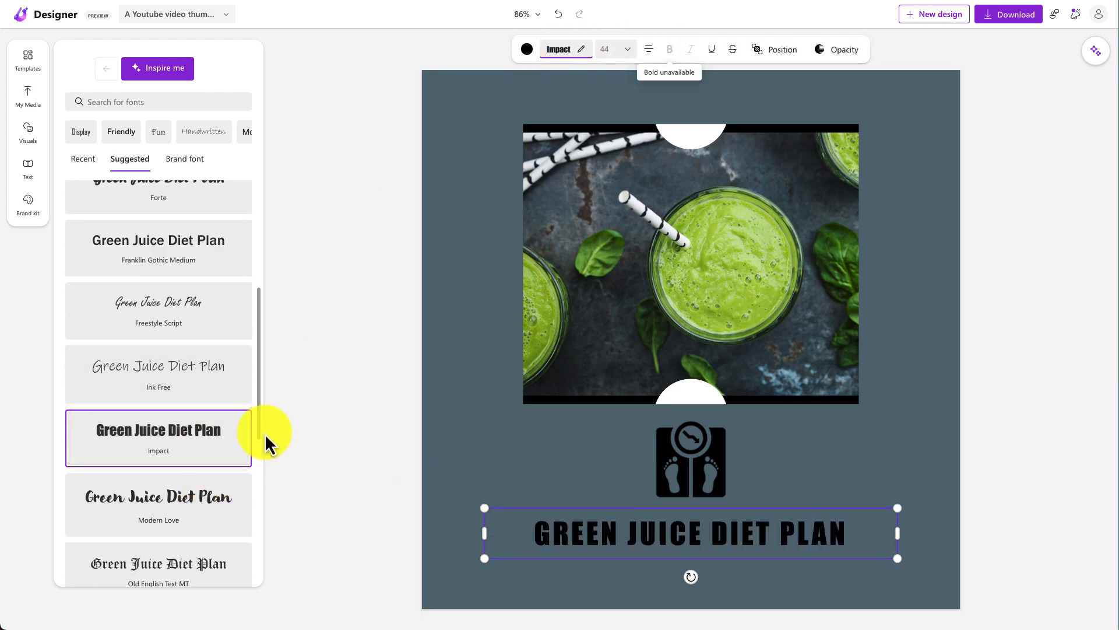
click(182, 519)
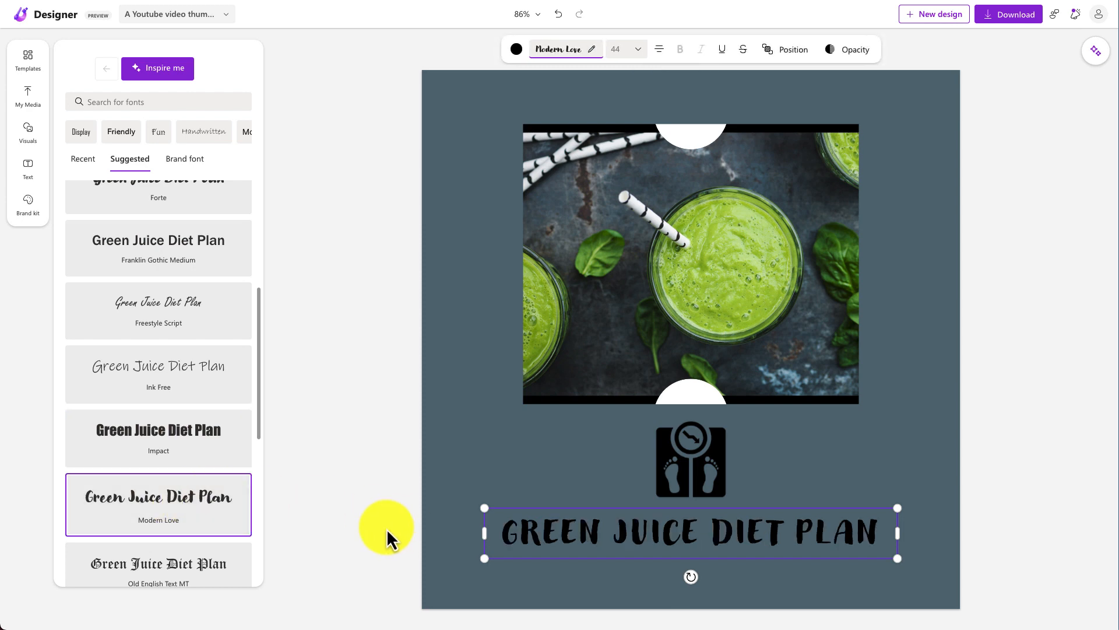
click(389, 537)
Cycle the GREEN JUICE DIET PLAN title's color through the Inspire me suggestions to the green at 4/10.
click(799, 532)
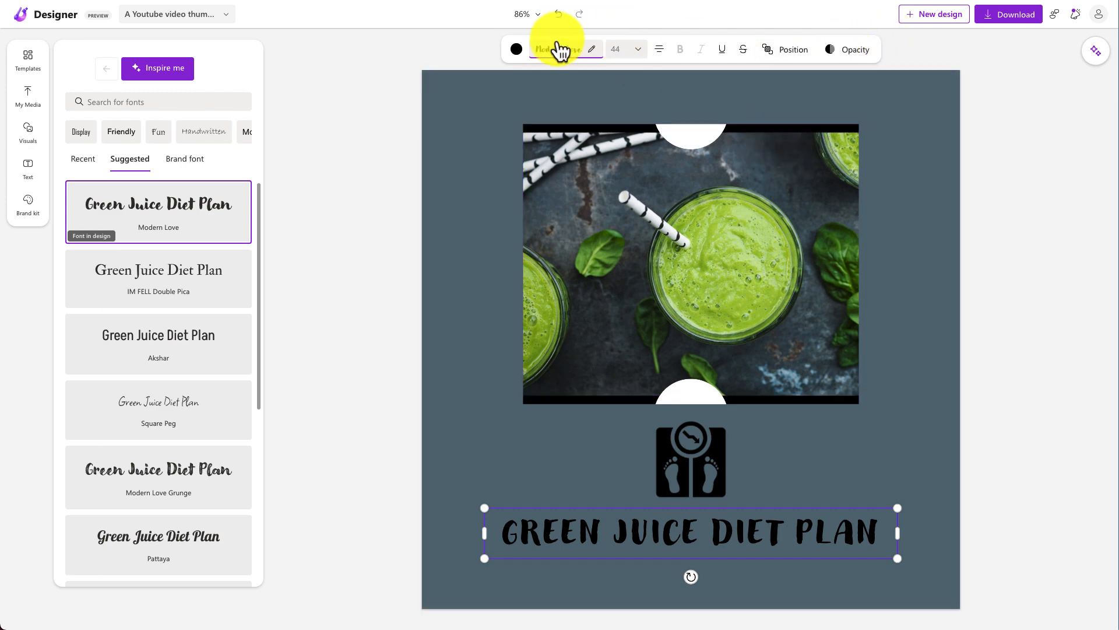
click(517, 49)
click(123, 104)
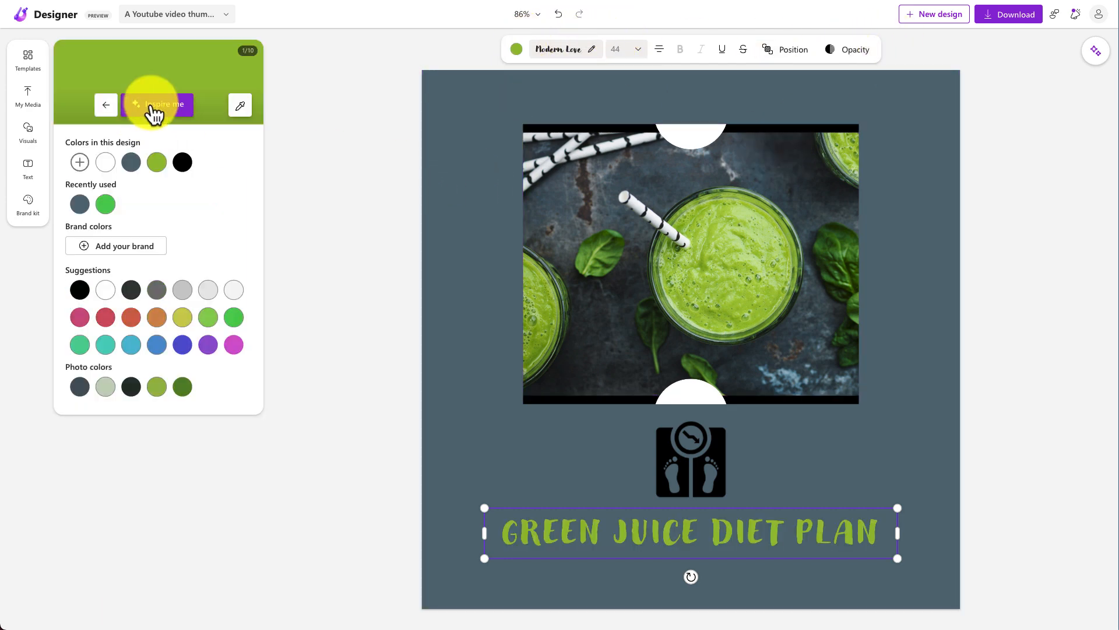
click(152, 108)
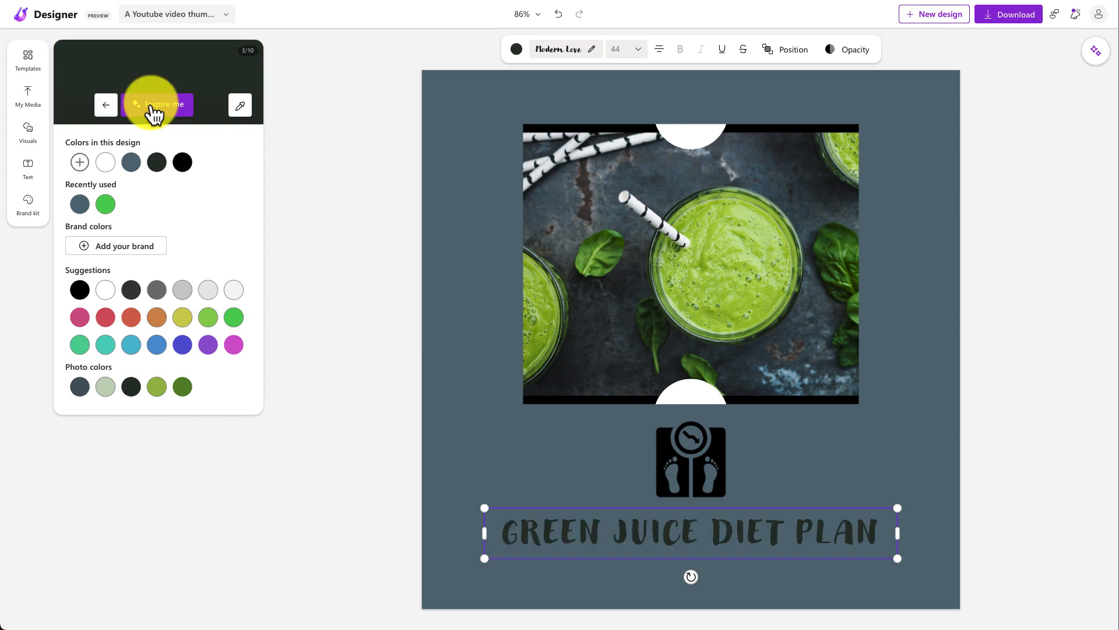
click(153, 109)
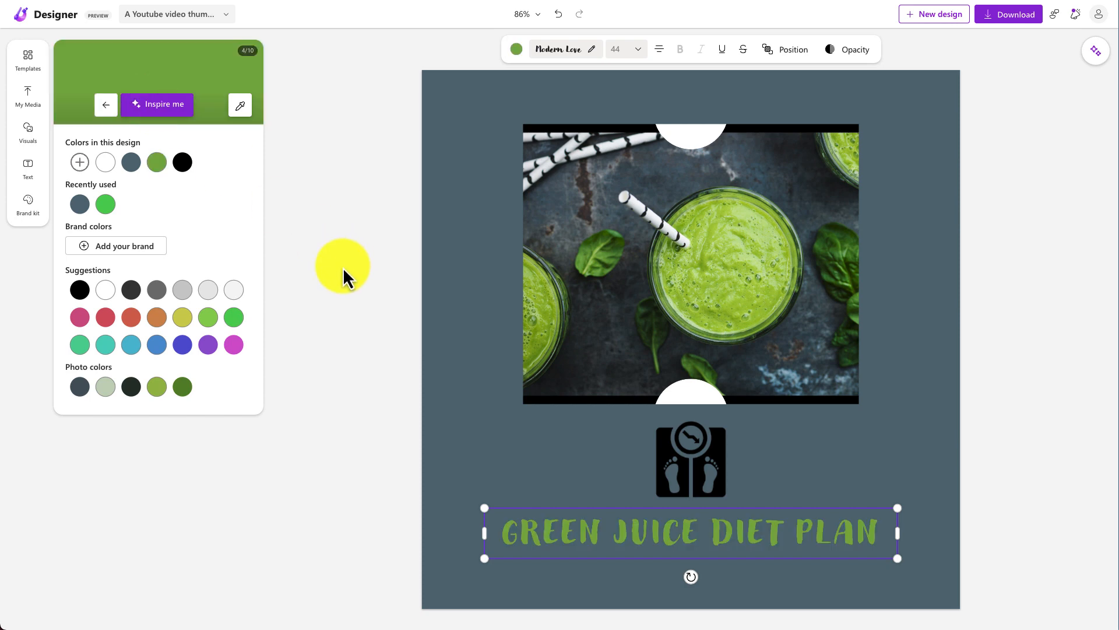
click(341, 268)
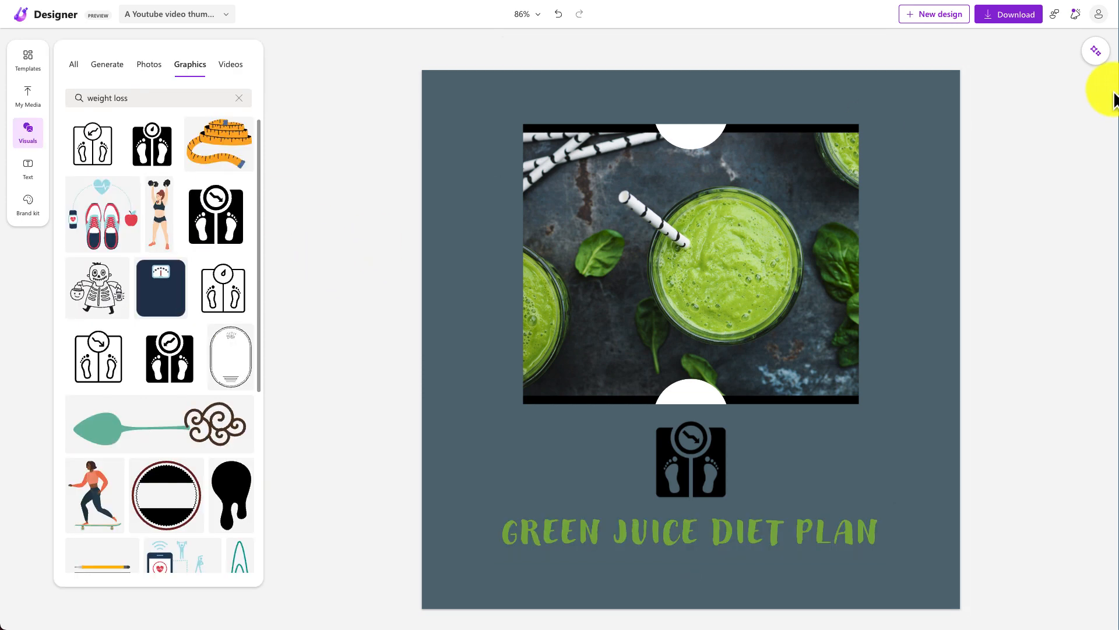
Check the design ideas for the post, dismiss them, and look over the available templates.
click(1096, 56)
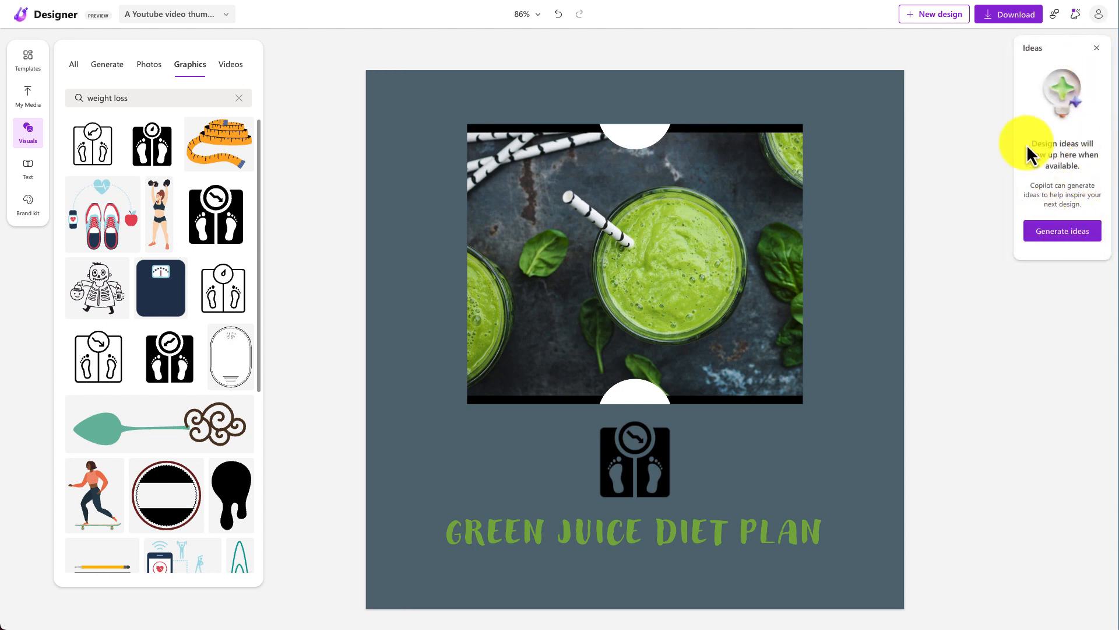
click(1097, 48)
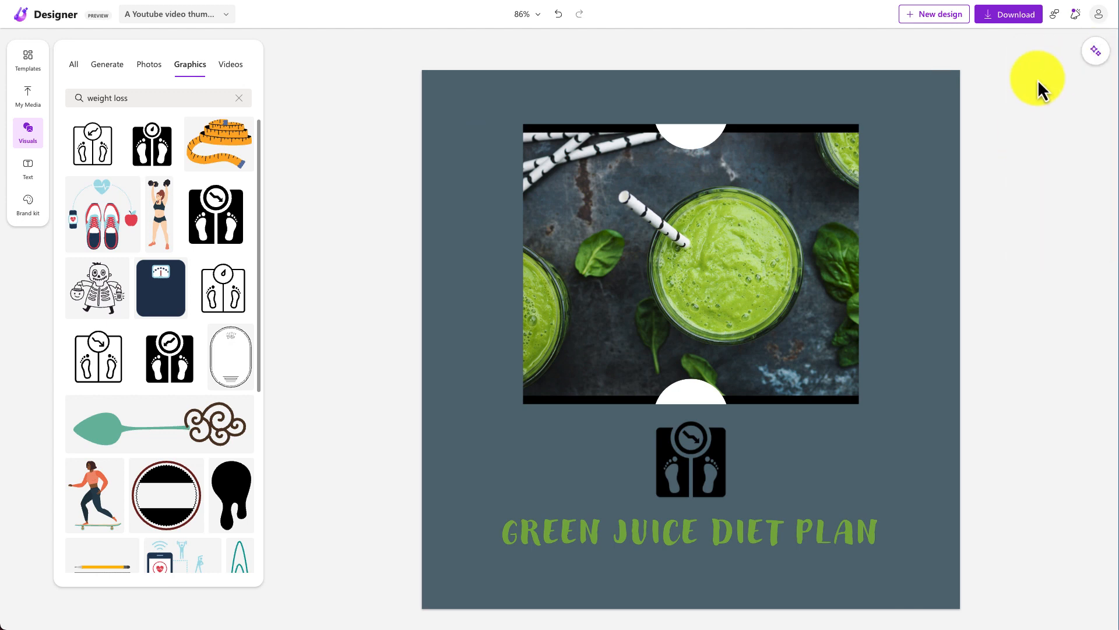
click(30, 65)
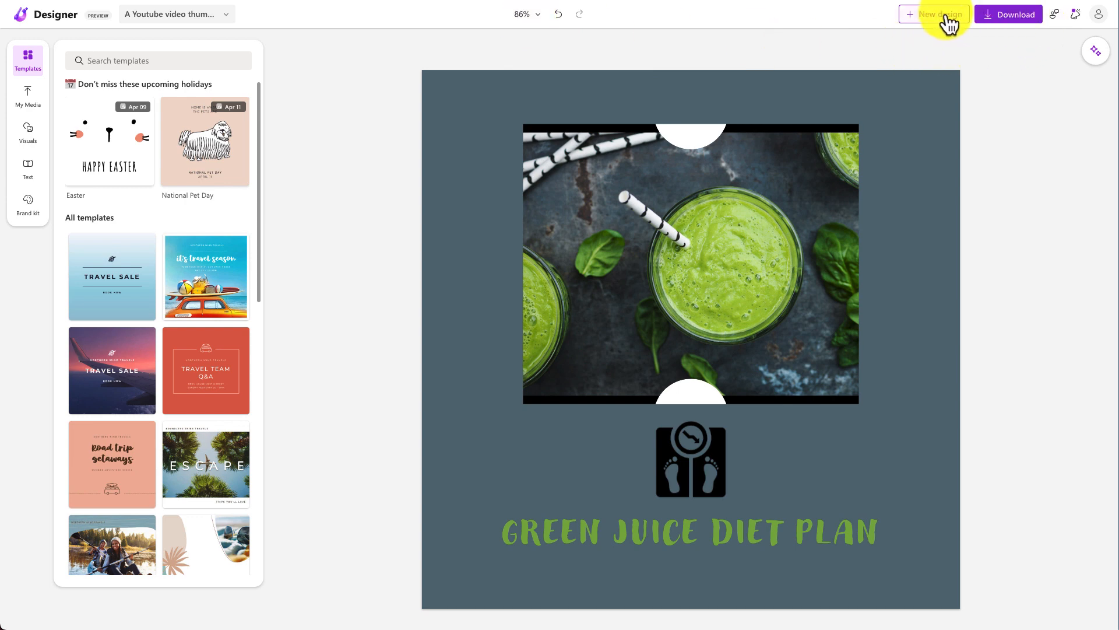
Download the design as PNG (Recommended) after reviewing the file types, and dismiss the download confirmation.
click(1015, 25)
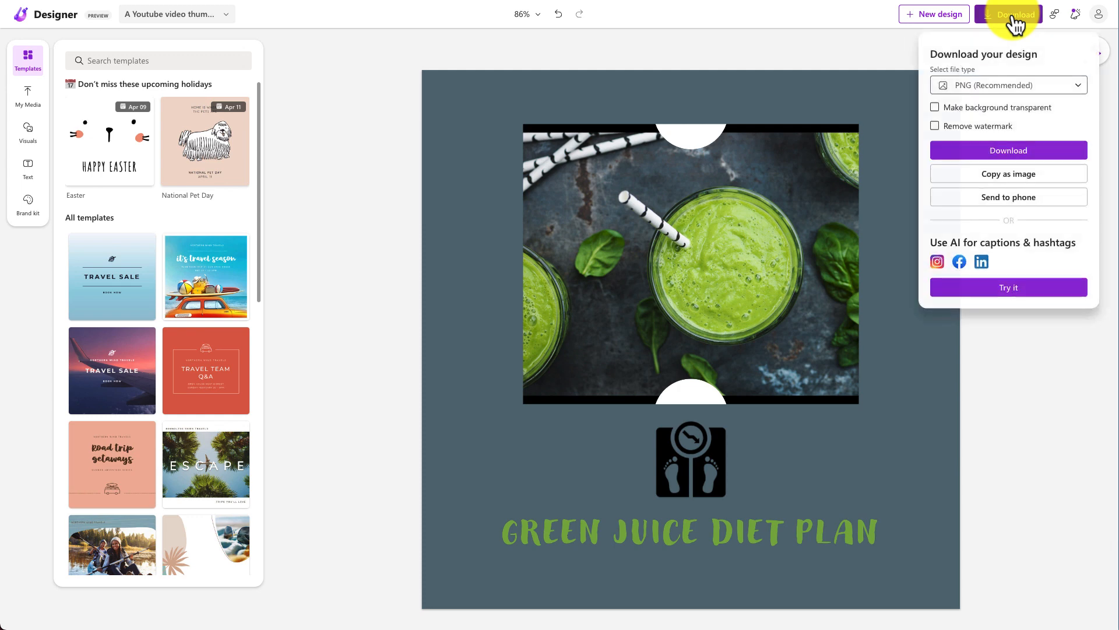
click(992, 88)
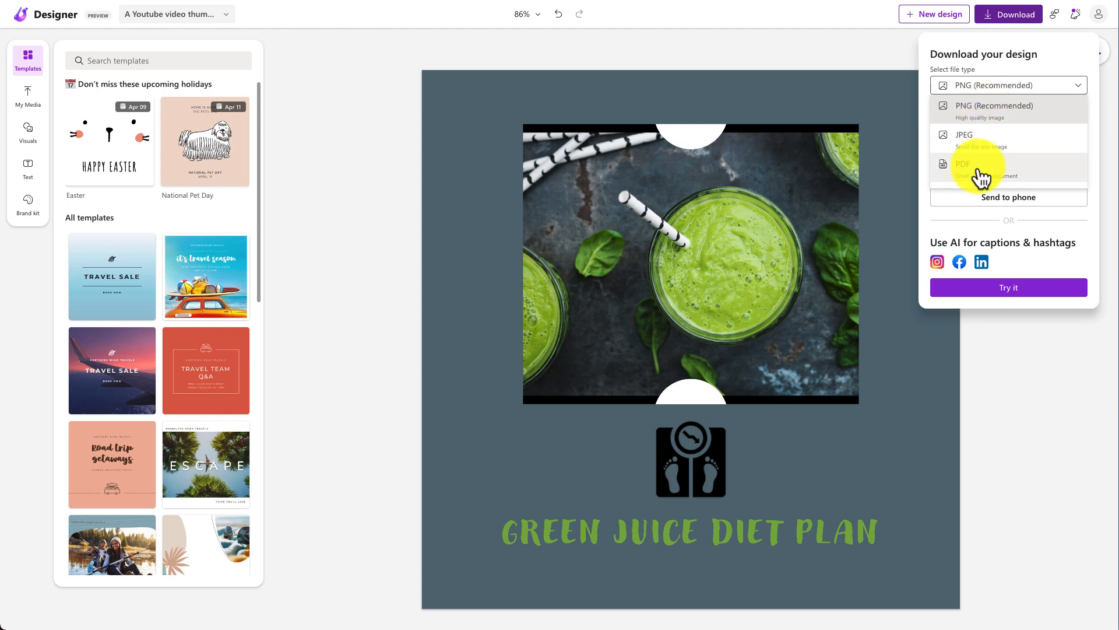
click(991, 114)
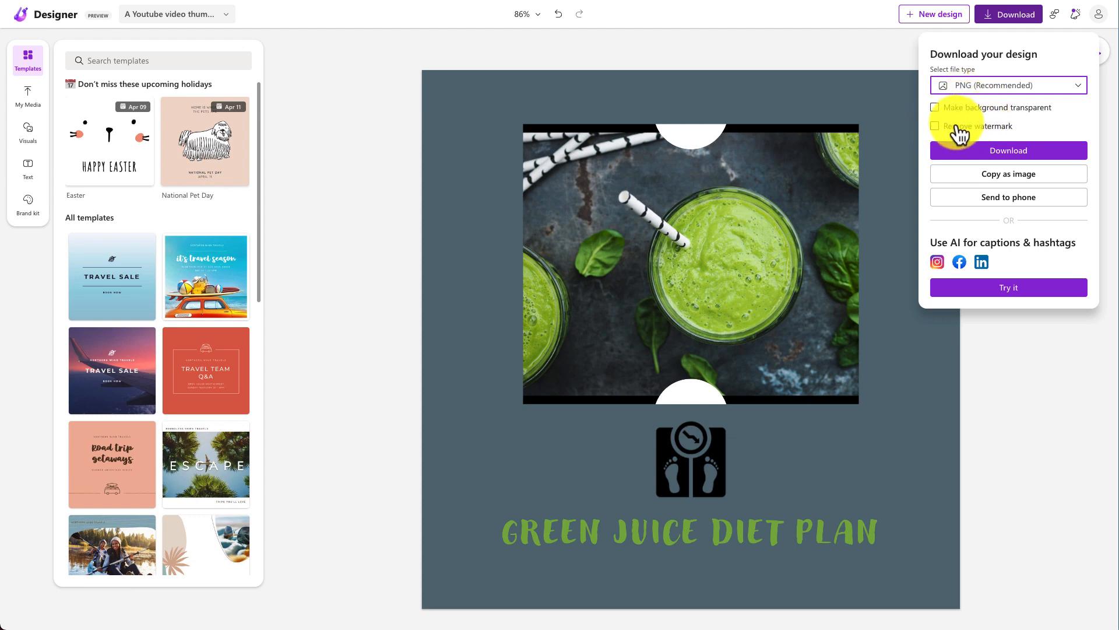
click(1007, 158)
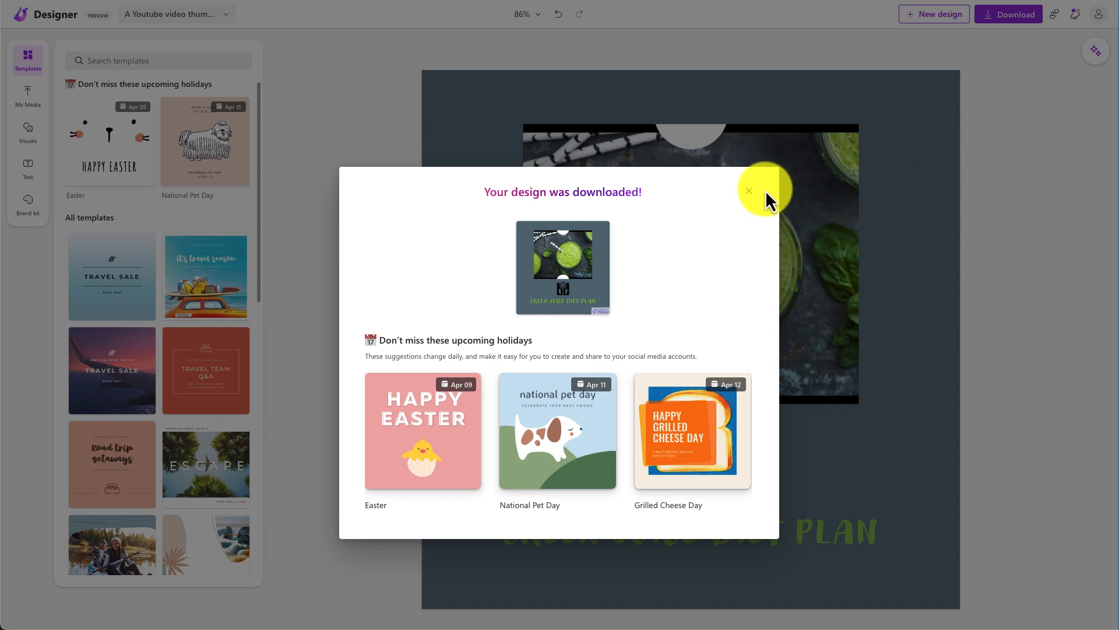
click(749, 191)
Review the other download options: copying as image, sending to phone, and AI captions and hashtags.
click(1005, 15)
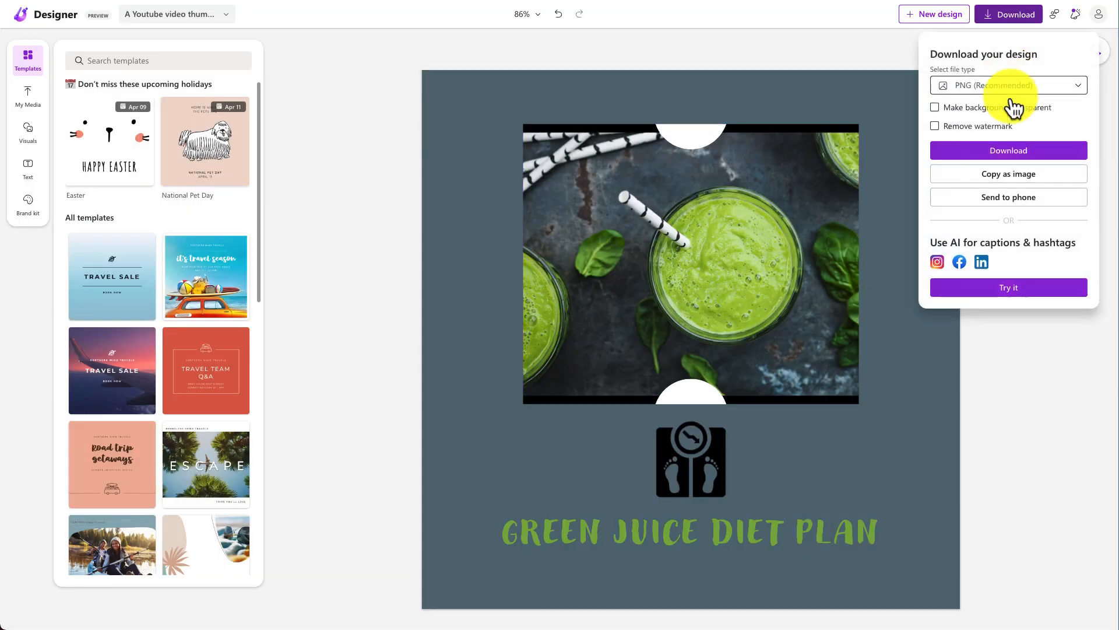
click(1015, 189)
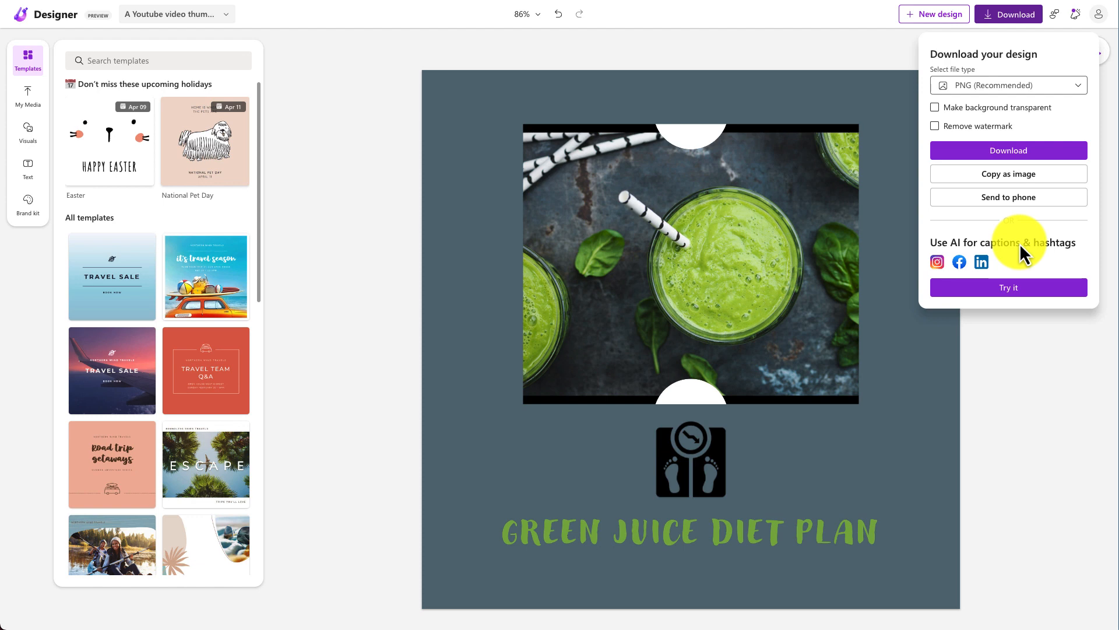
click(1024, 356)
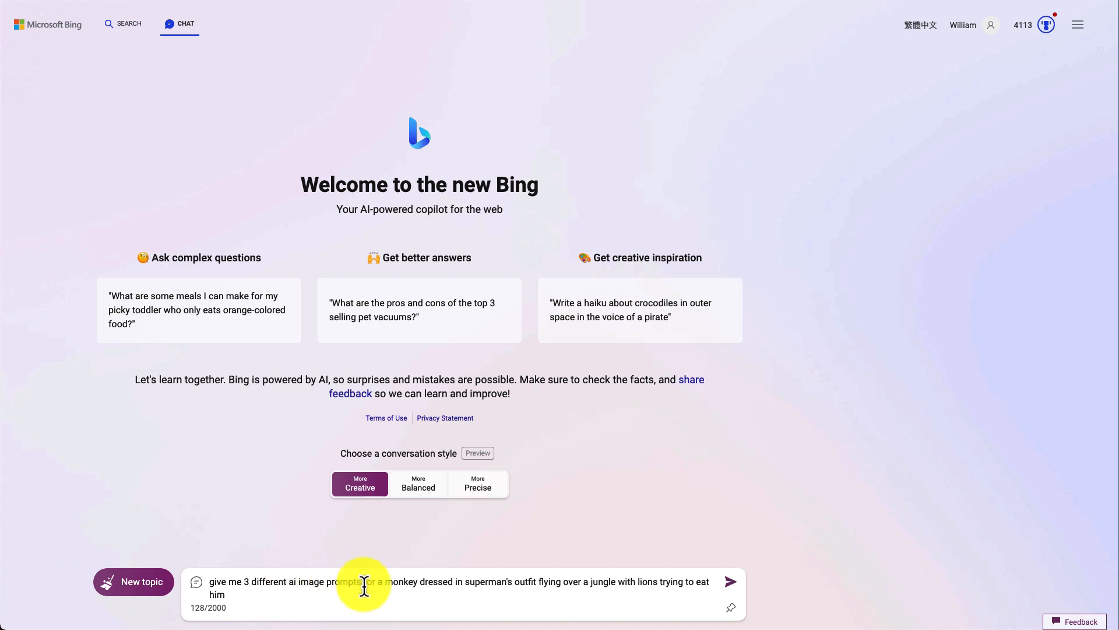
Switch to Bing Chat, request 3 AI image prompts for a Superman-dressed monkey flying over a jungle with lions trying to eat him, and copy the third.
click(464, 596)
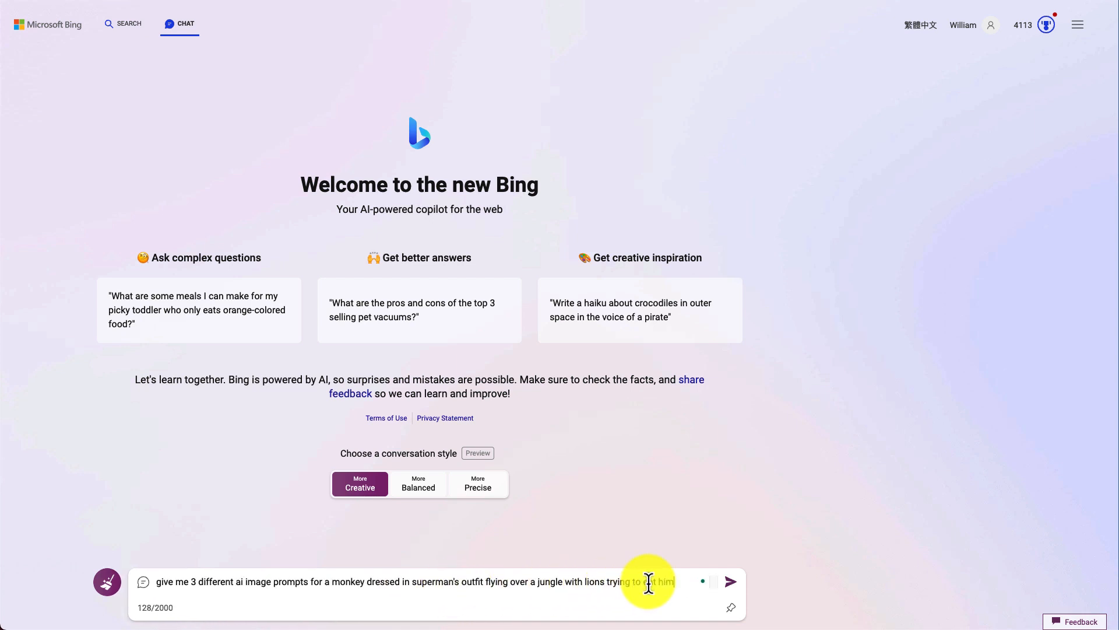
click(729, 582)
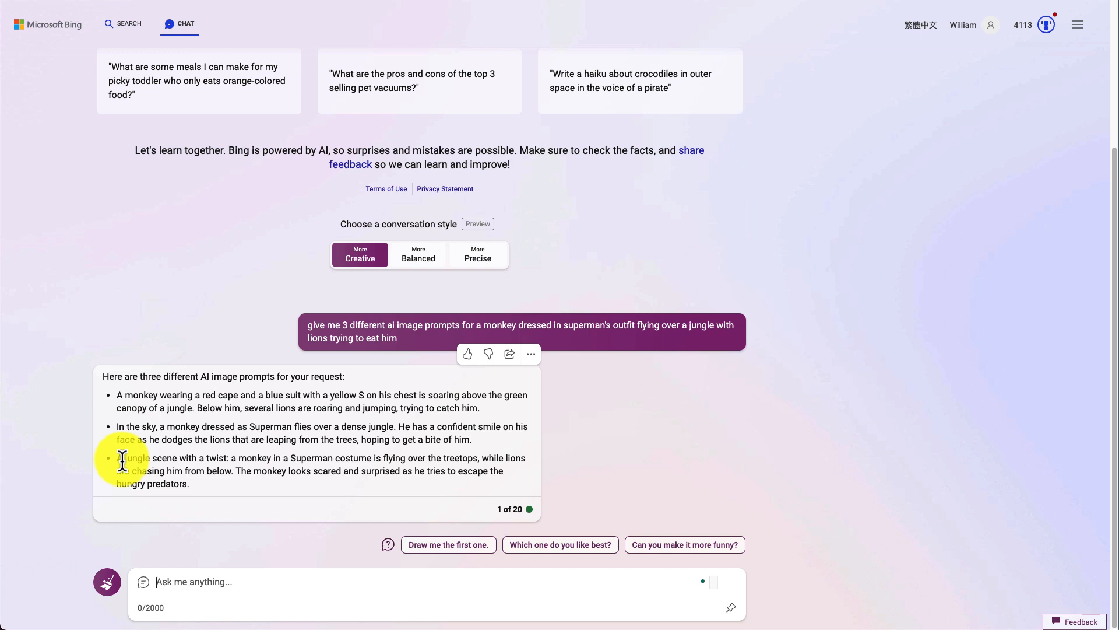
drag(116, 459, 187, 473)
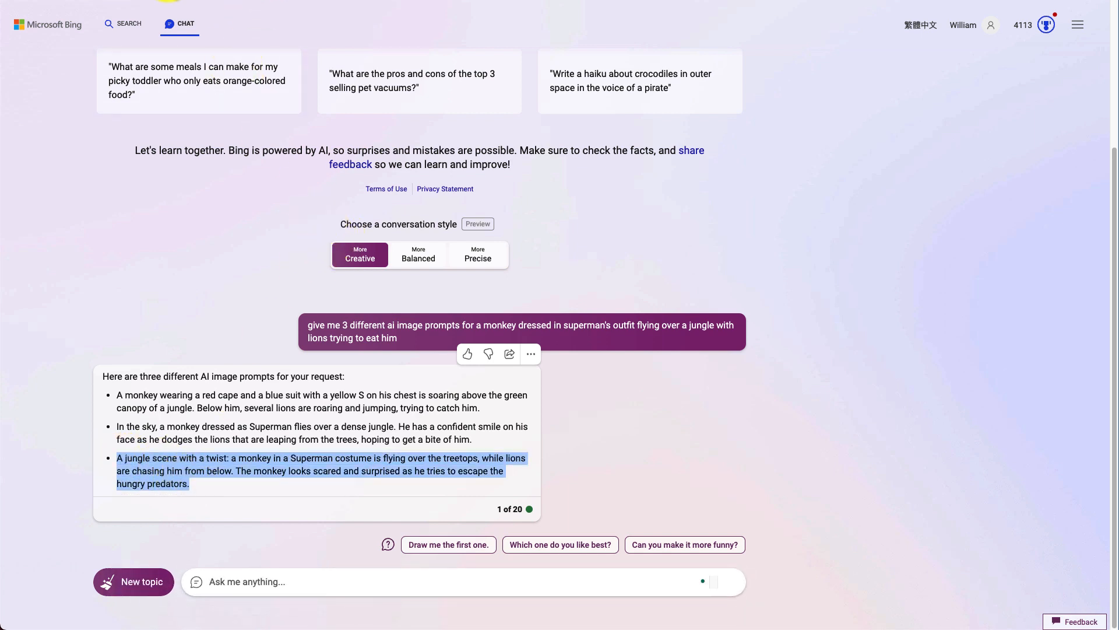
Switch back to Microsoft Designer and enter the copied jungle scene monkey prompt as the design description.
click(169, 0)
click(255, 0)
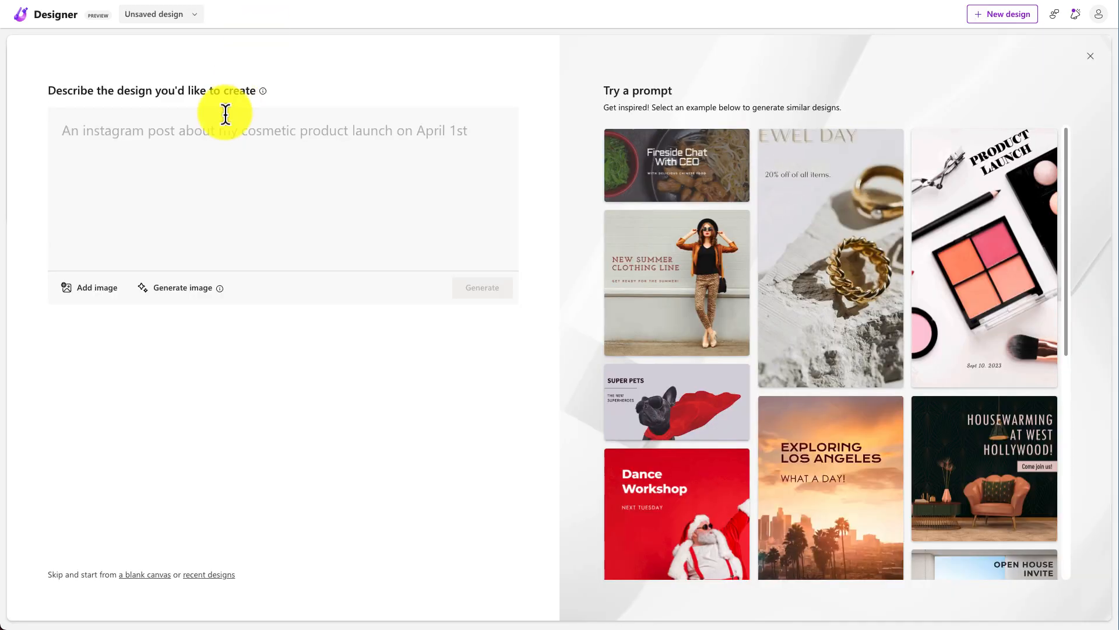
click(189, 134)
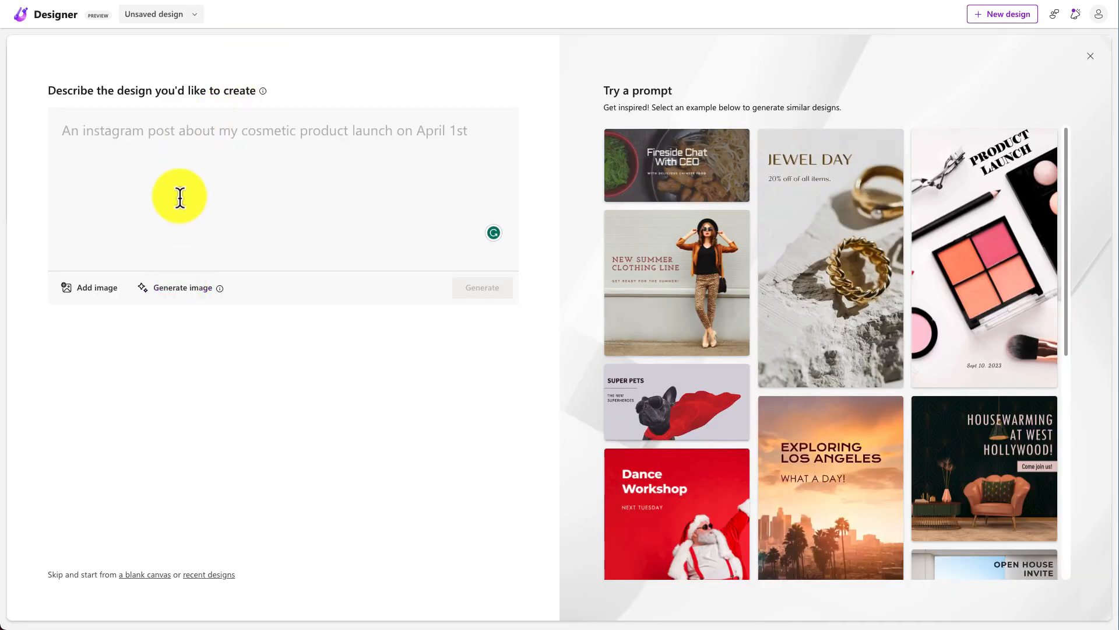
key(ctrl+v)
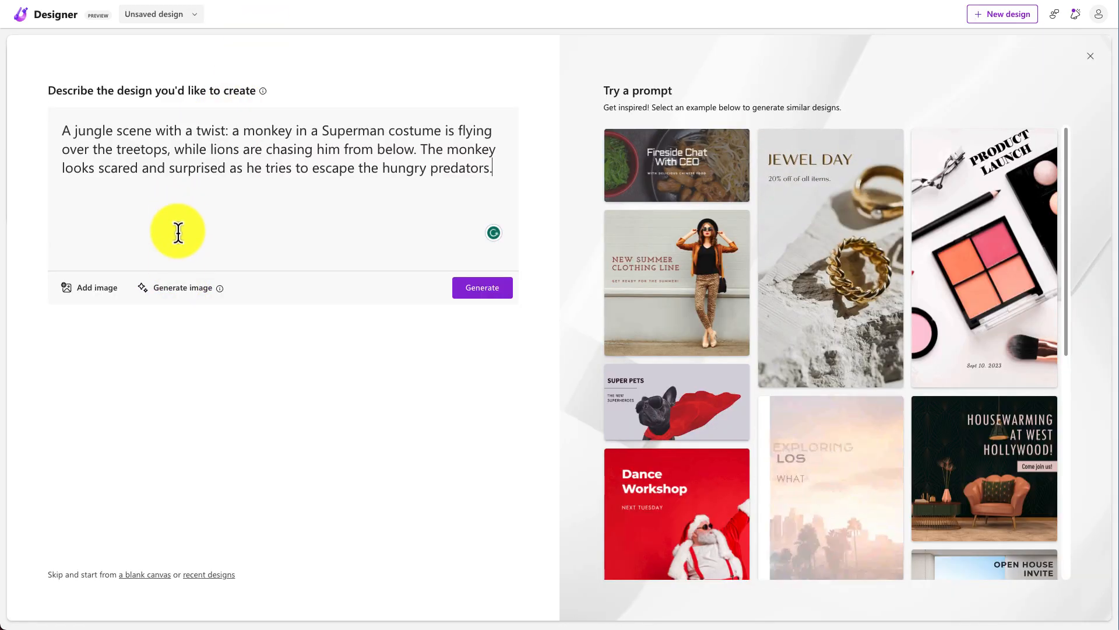
Generate AI images from the same copied jungle scene prompt.
click(172, 301)
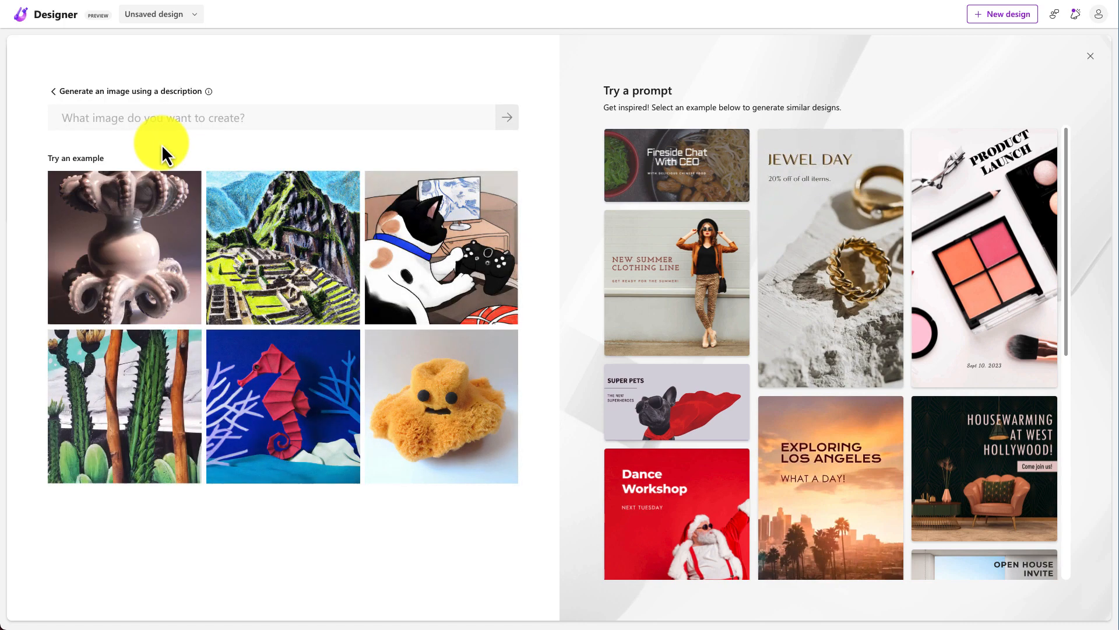
key(ctrl+v)
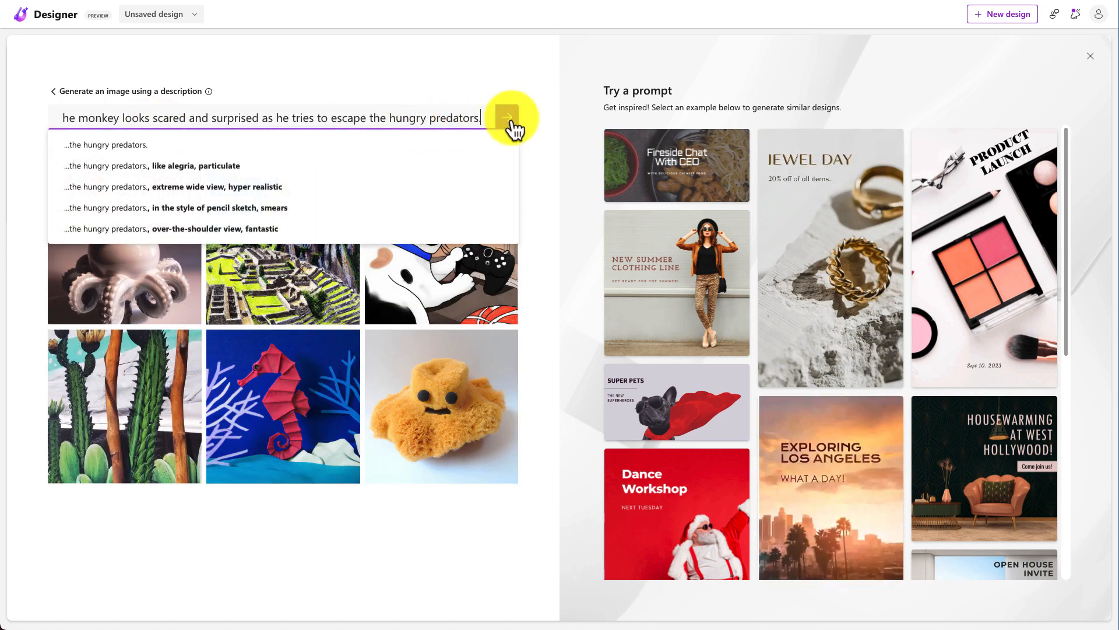
click(509, 123)
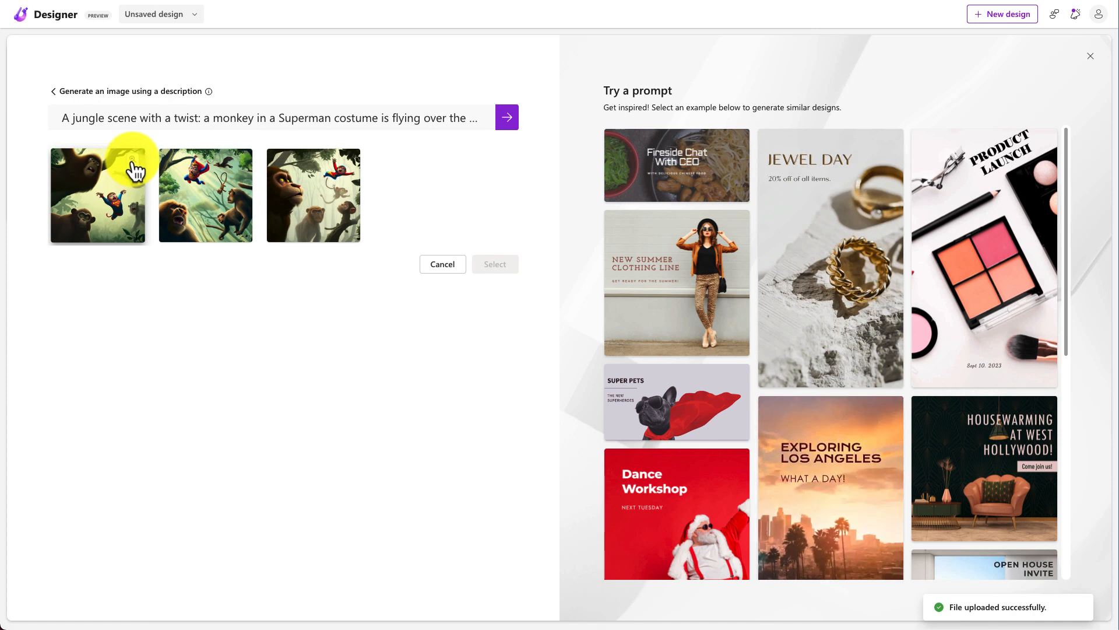
Examine each of the three generated monkey images enlarged and compare them with the prompt text.
click(242, 165)
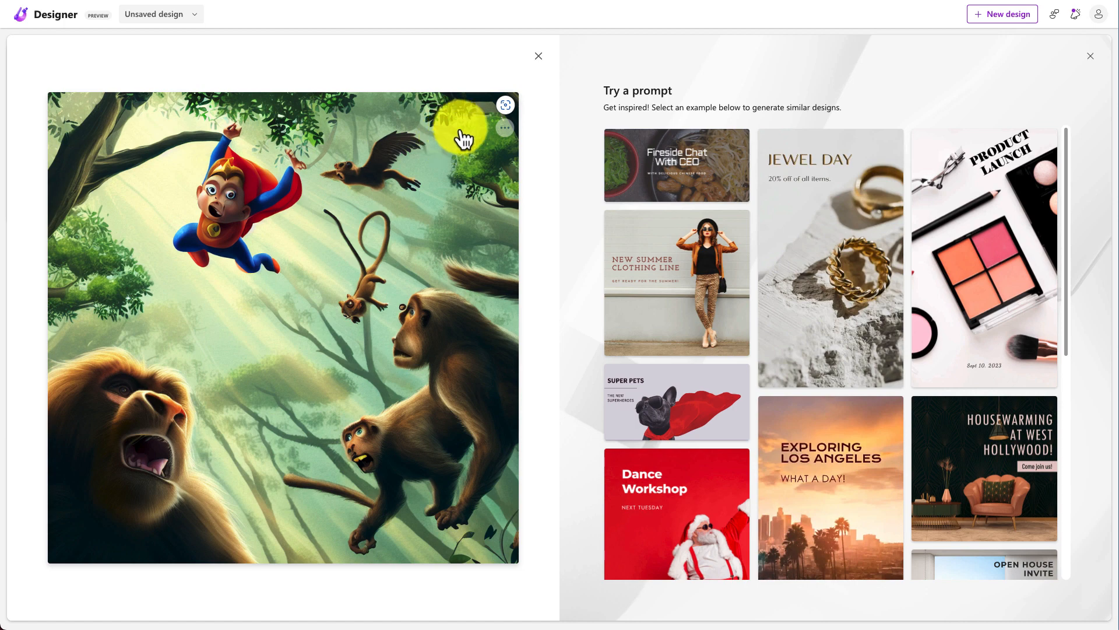
click(535, 61)
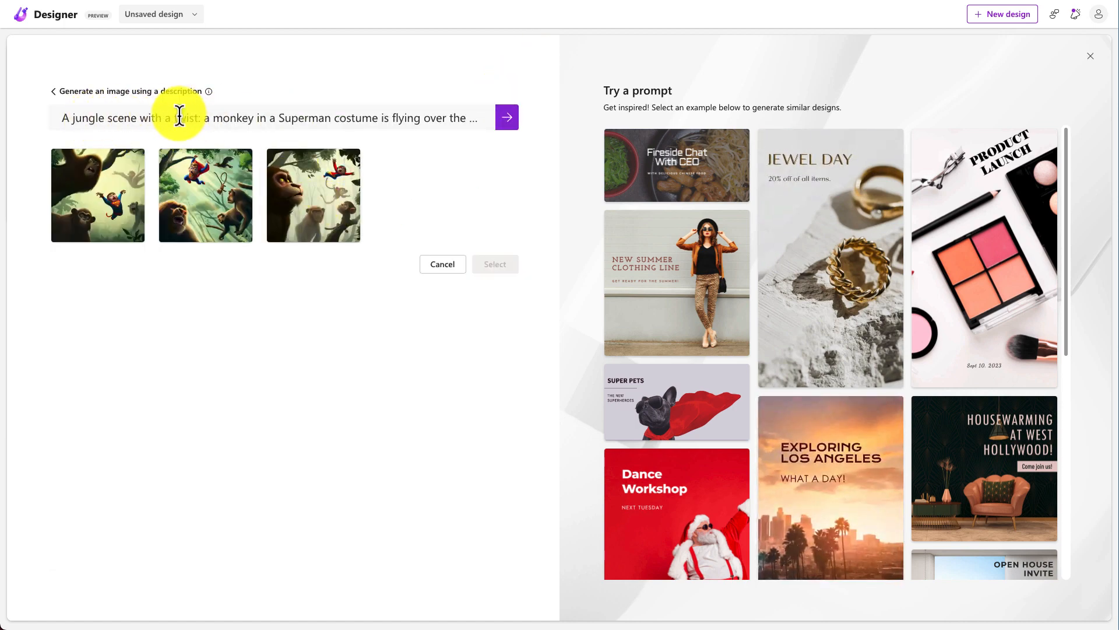
drag(180, 116, 502, 115)
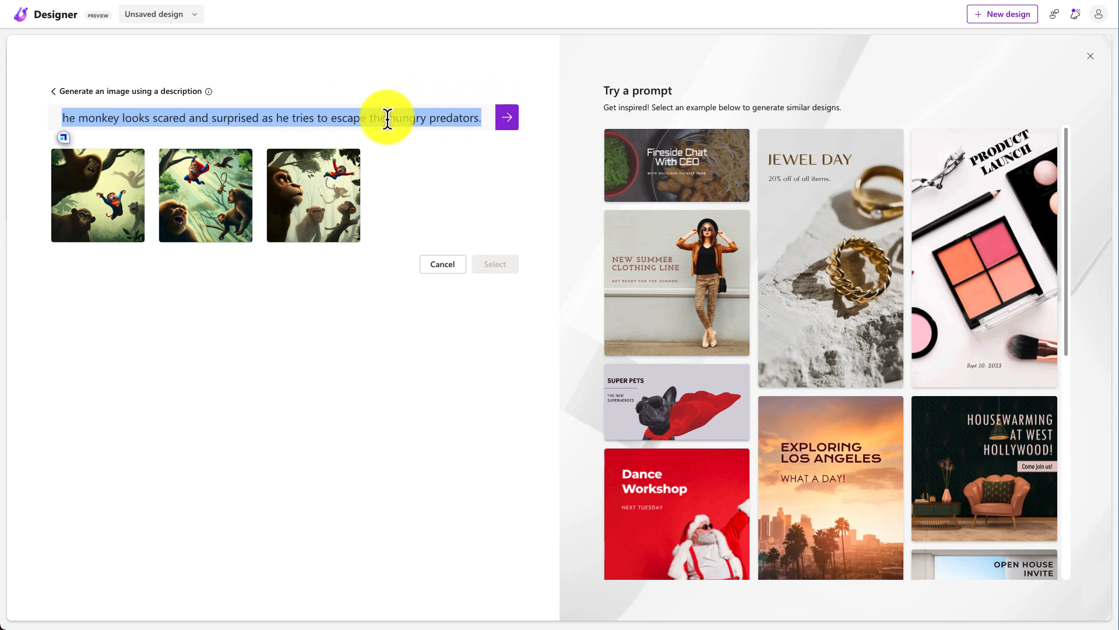
click(338, 120)
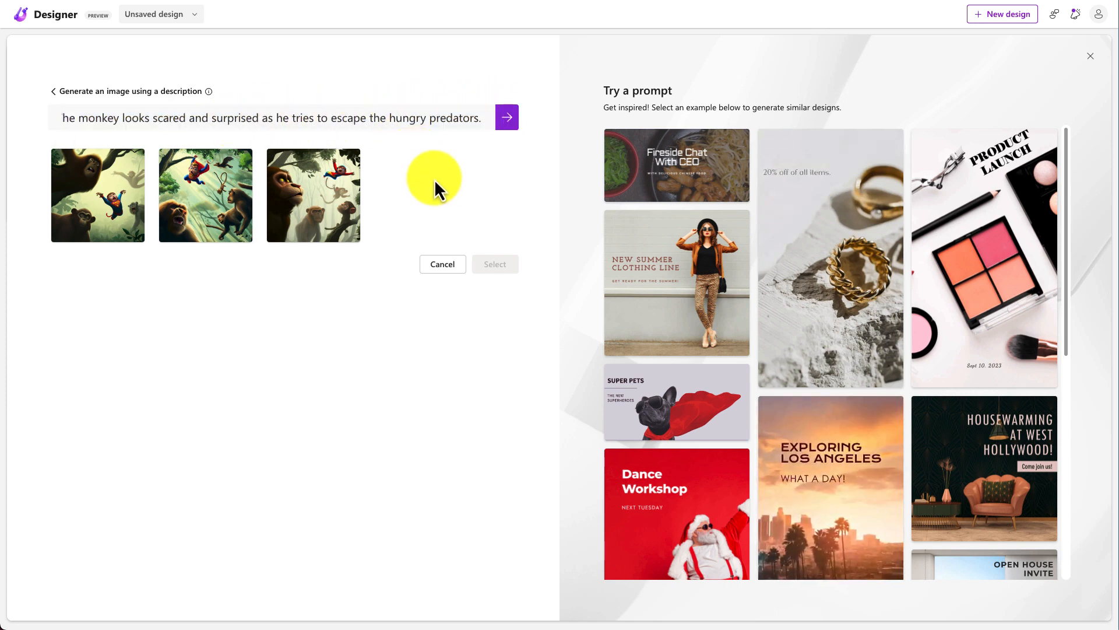
click(126, 219)
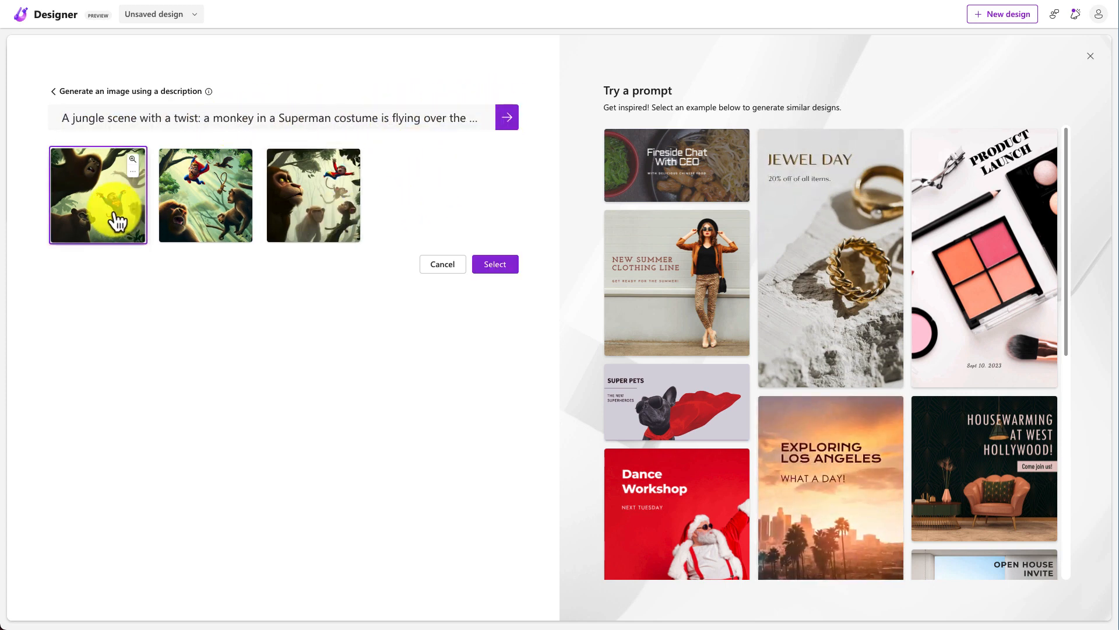
click(132, 161)
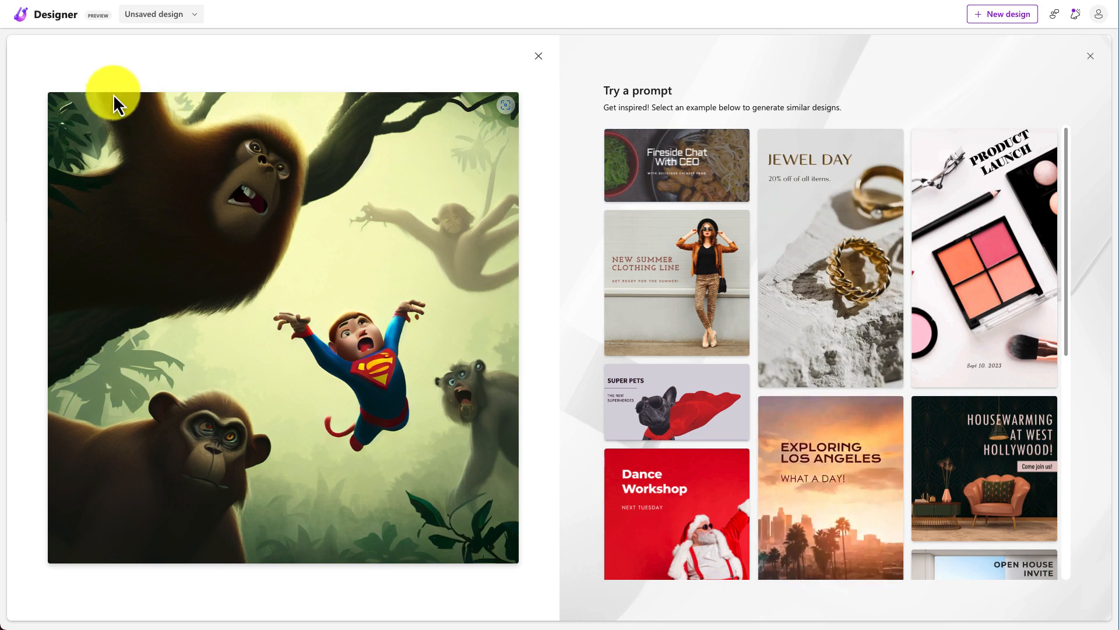
click(535, 56)
click(305, 162)
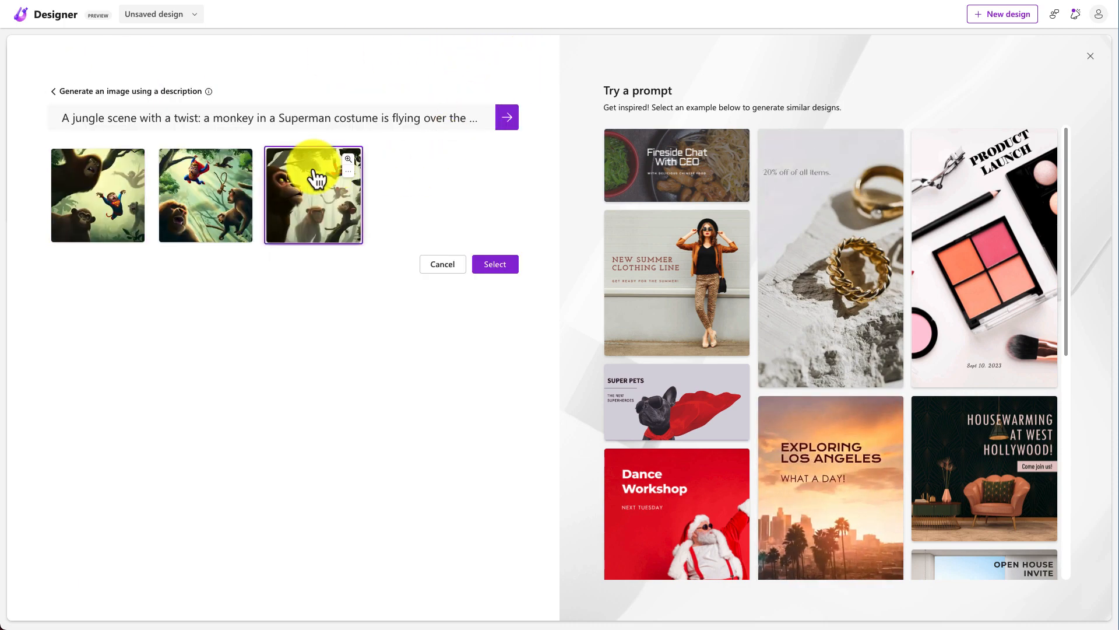
click(348, 160)
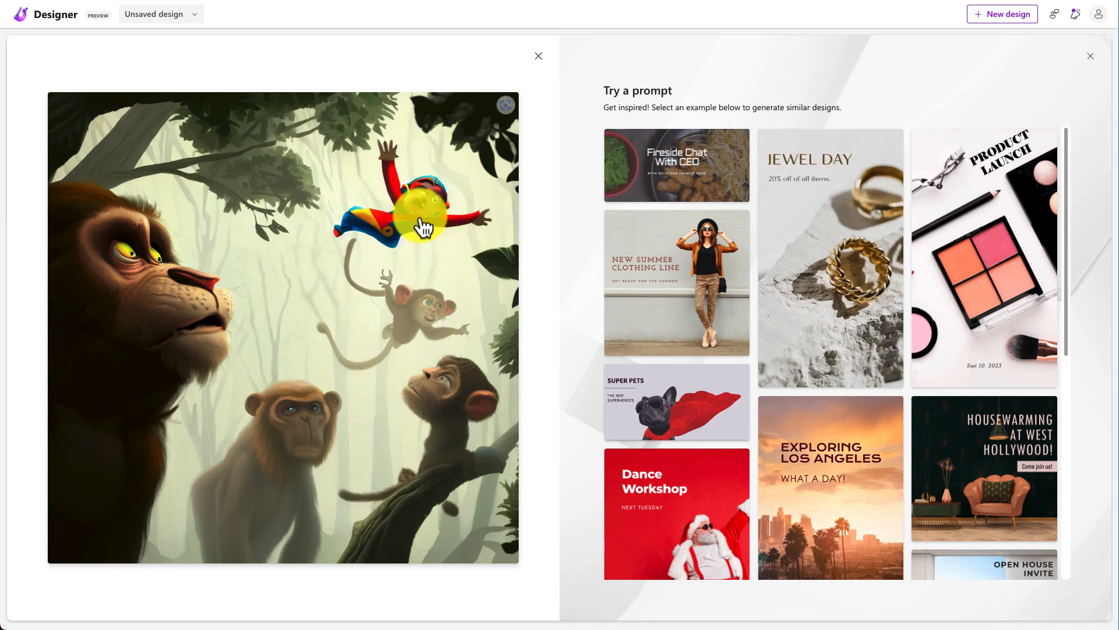
click(537, 57)
Choose the second generated image, with the caped monkey above the roaring ape, as the image for the design.
click(242, 190)
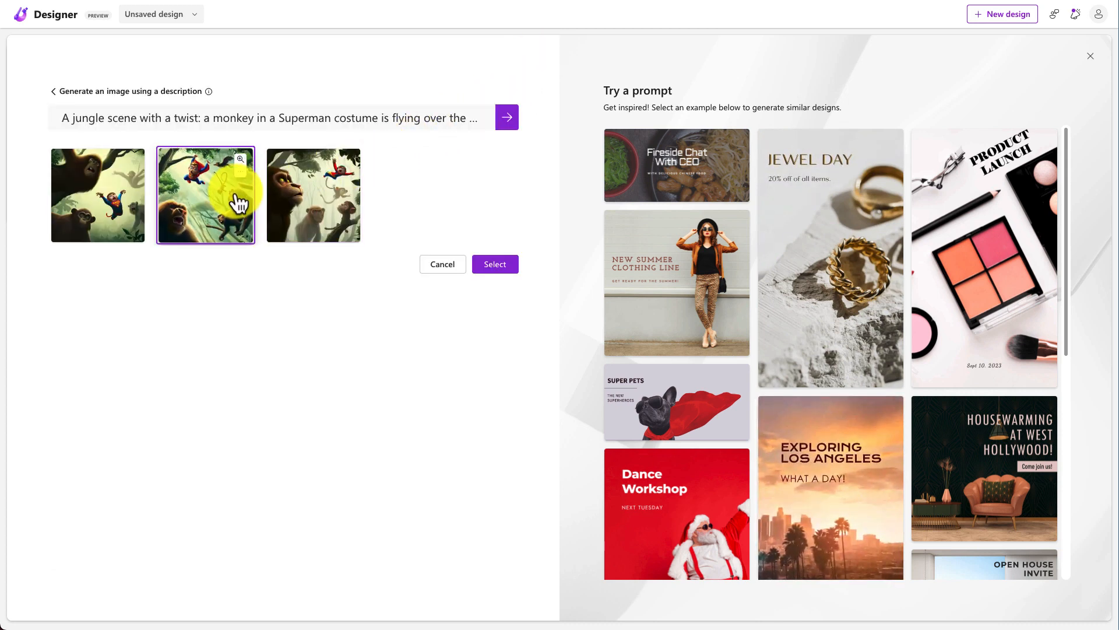
click(494, 264)
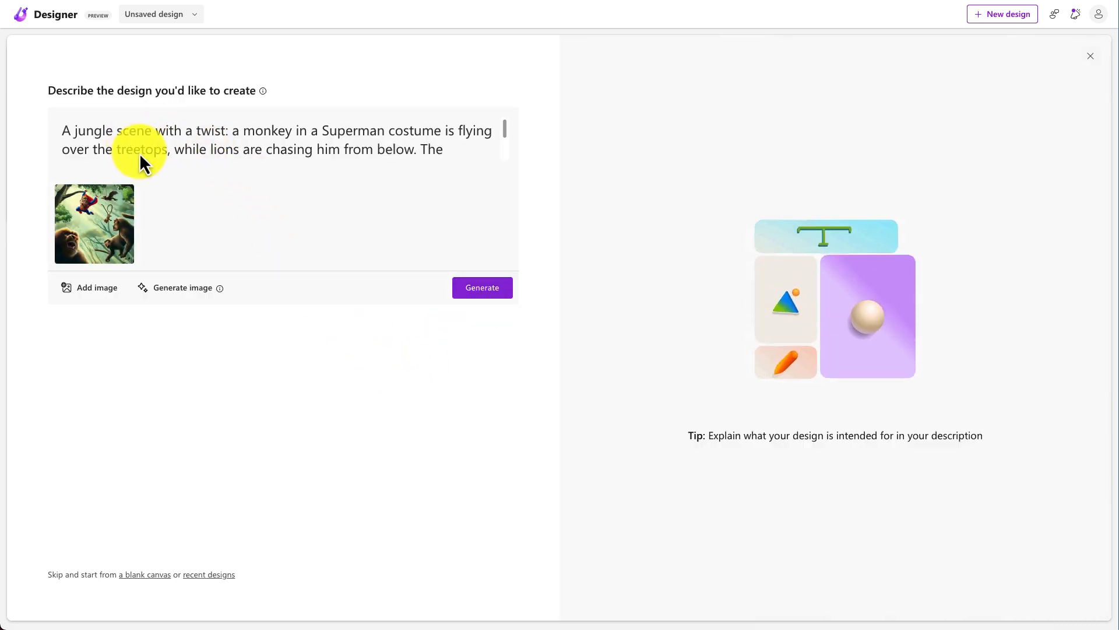
mouse_move(107, 232)
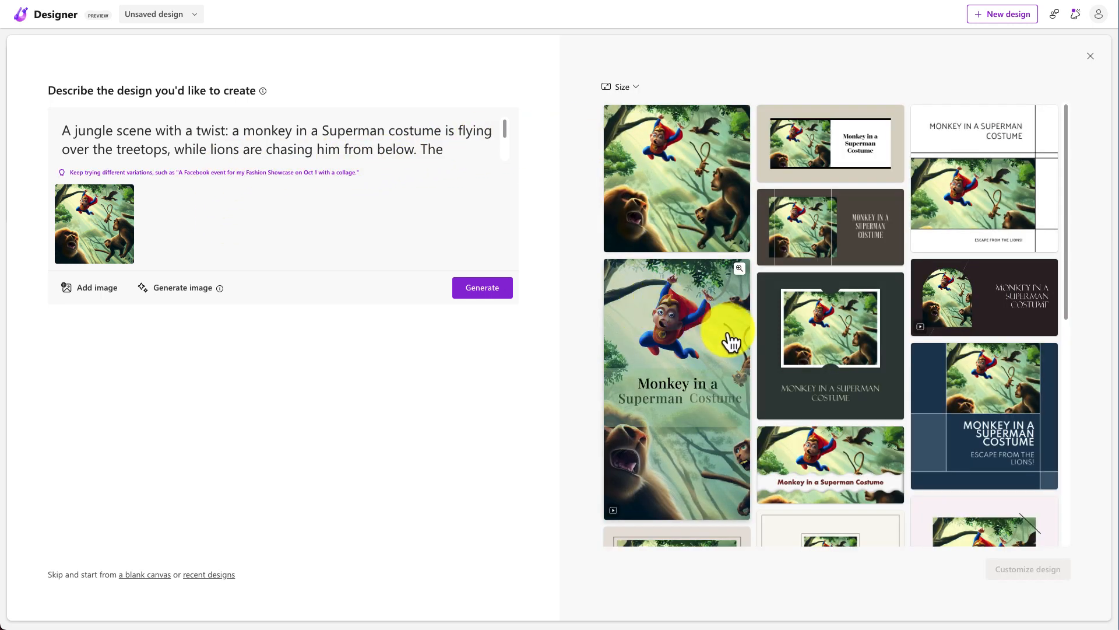
Review the suggested designs and open the dark animated "Monkey in a Superman Costume" layout with the arched image for customizing.
scroll(816, 359, down, 5)
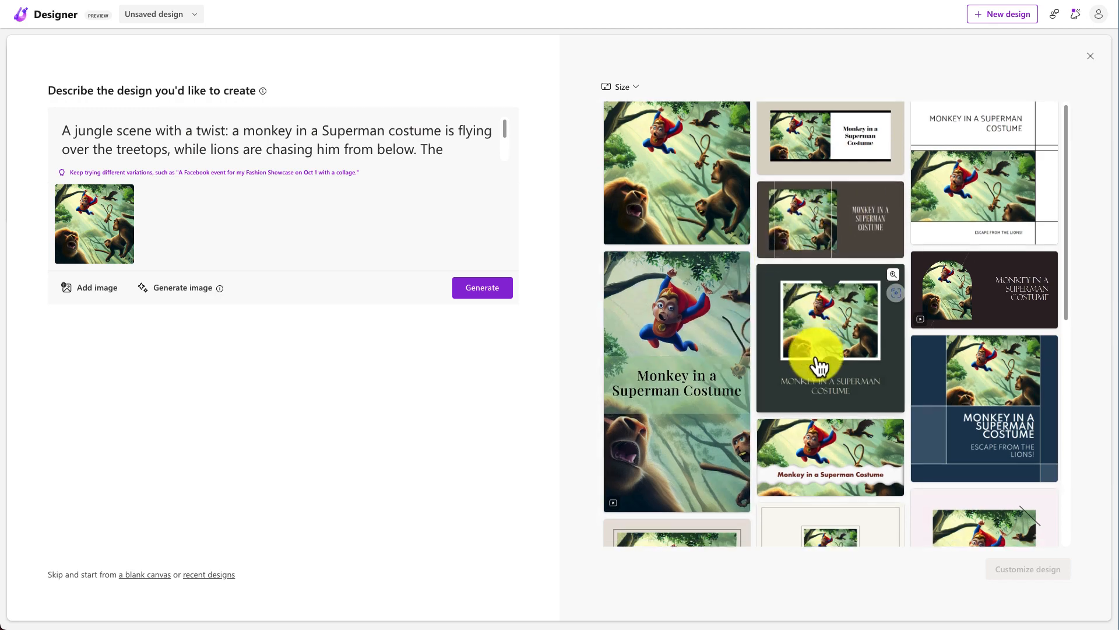
scroll(819, 366, down, 1)
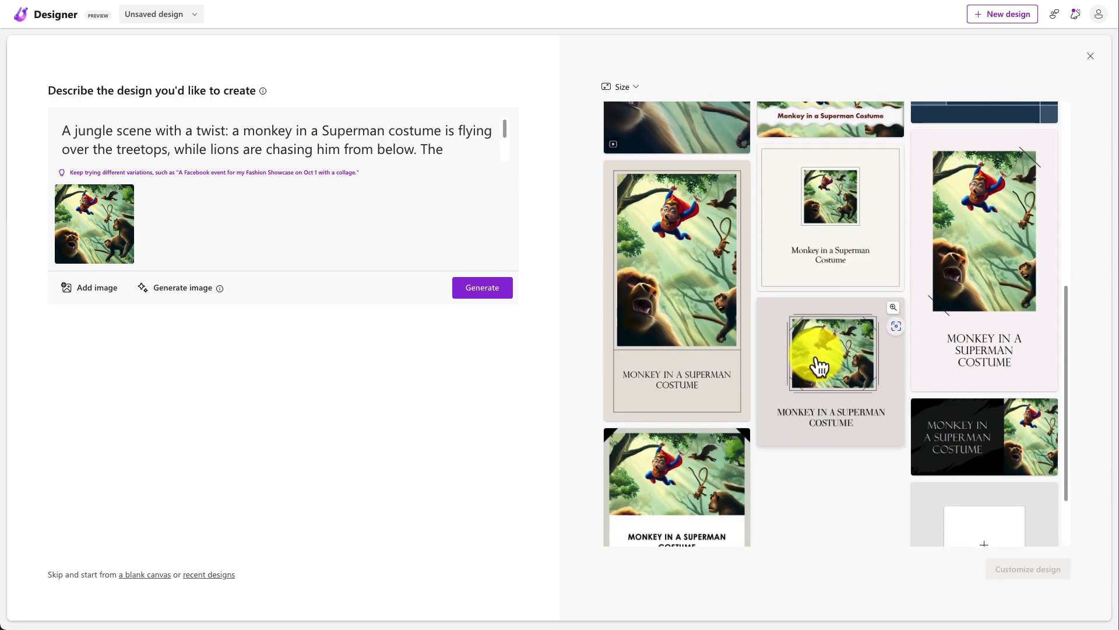
scroll(819, 366, down, 2)
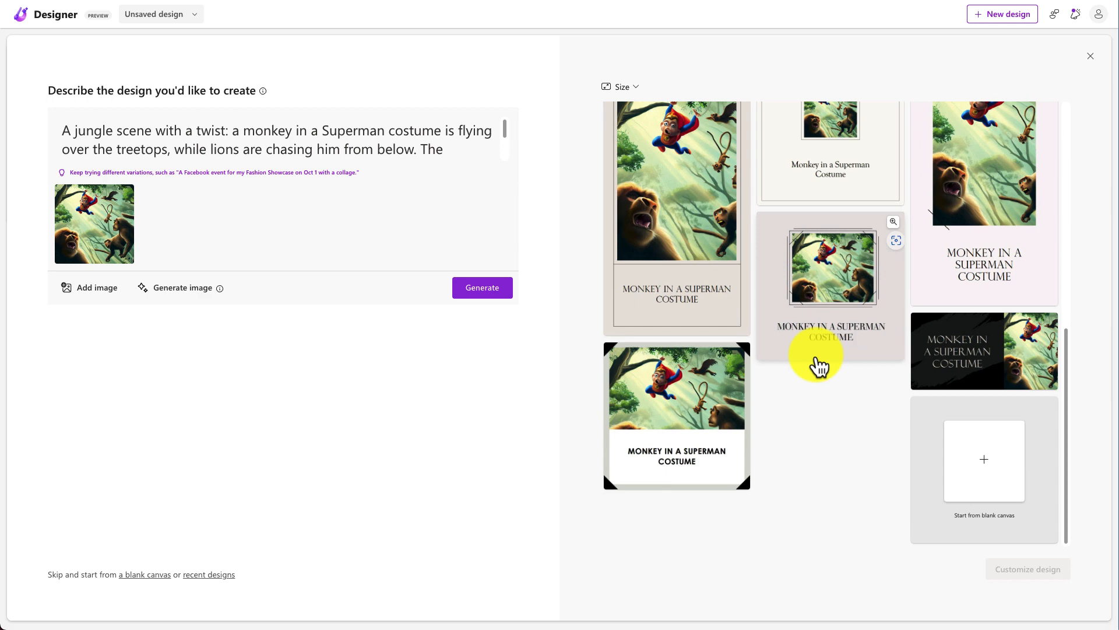
scroll(837, 412, up, 8)
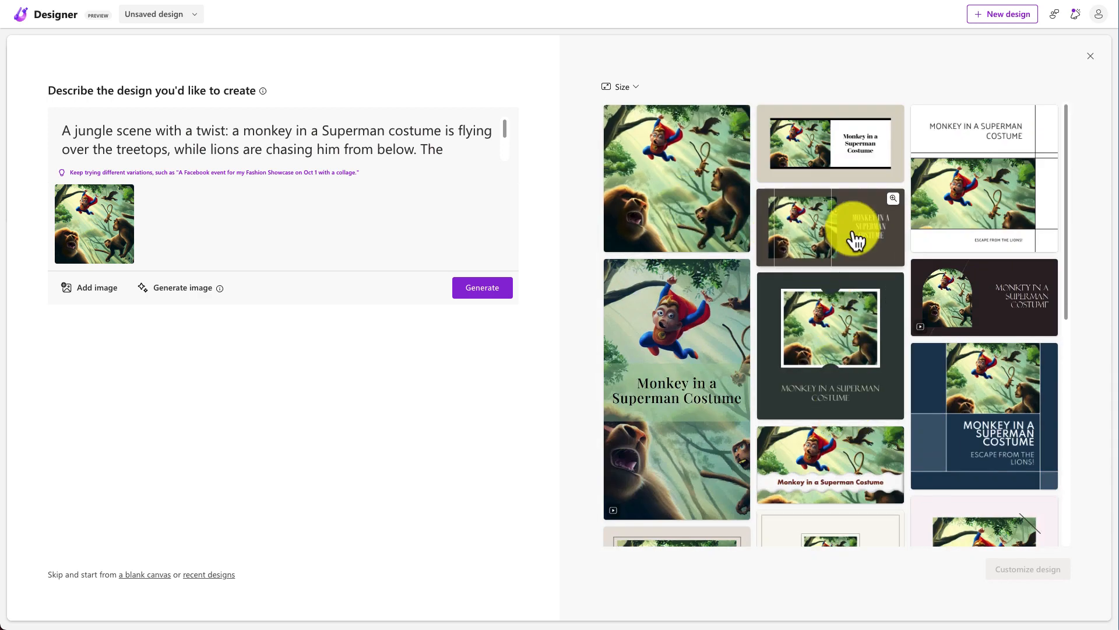
click(956, 297)
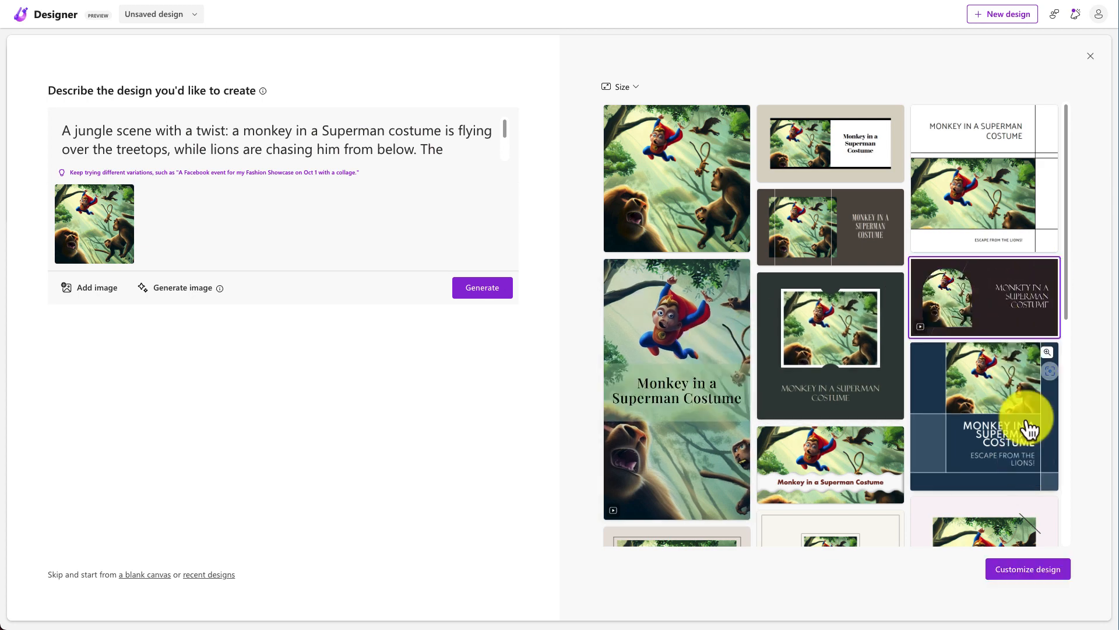
click(1028, 571)
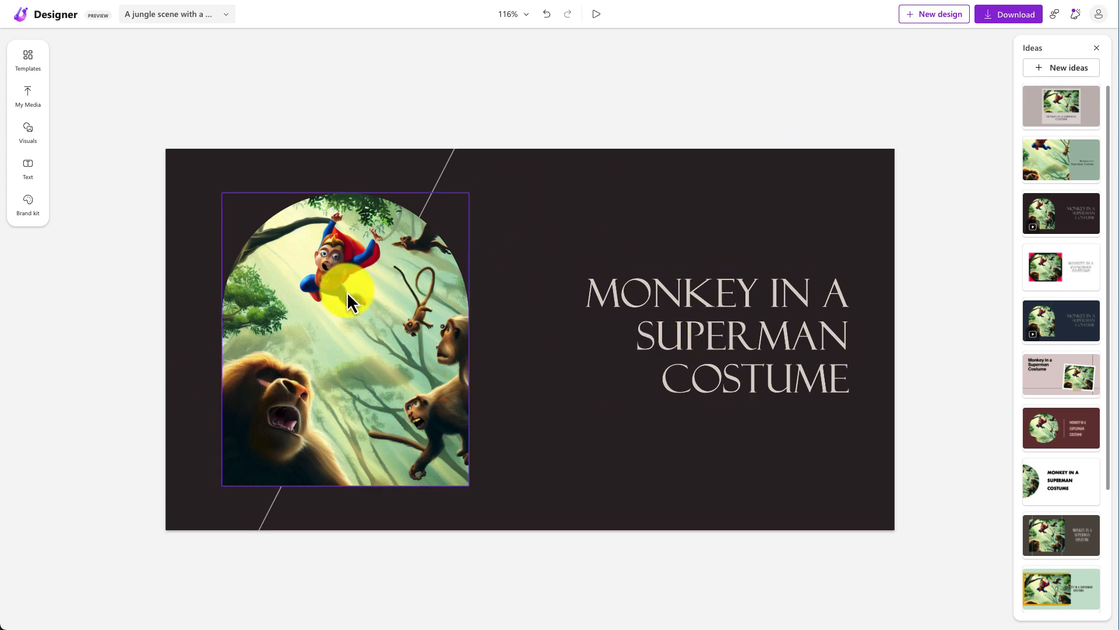
Try shifting the arched monkey image slightly toward the title, and undo the move.
drag(340, 302, 366, 303)
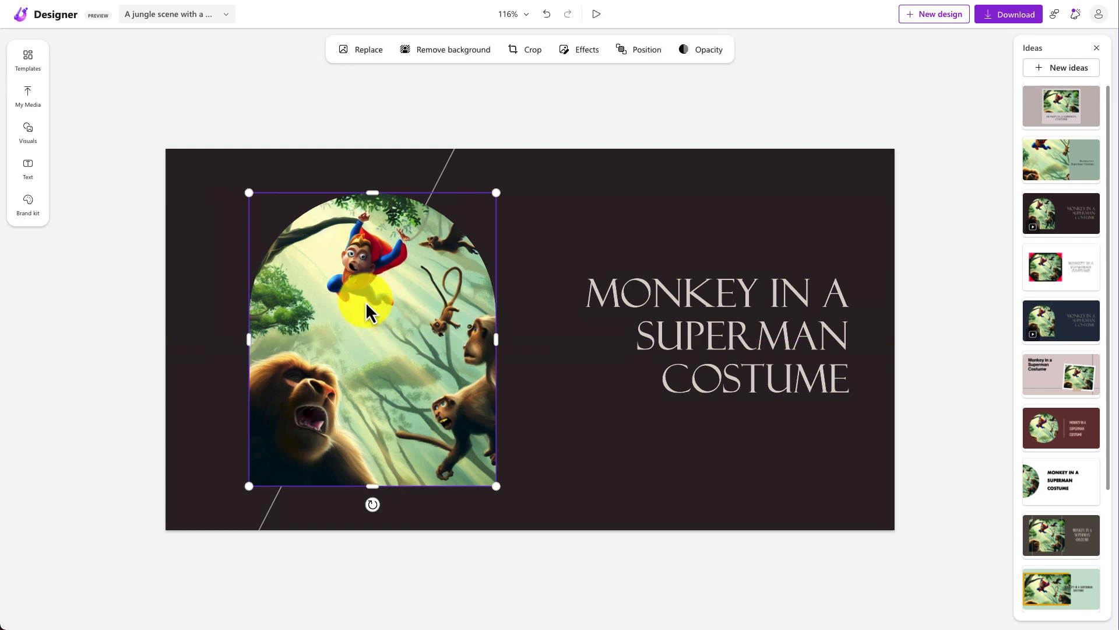
key(ctrl+z)
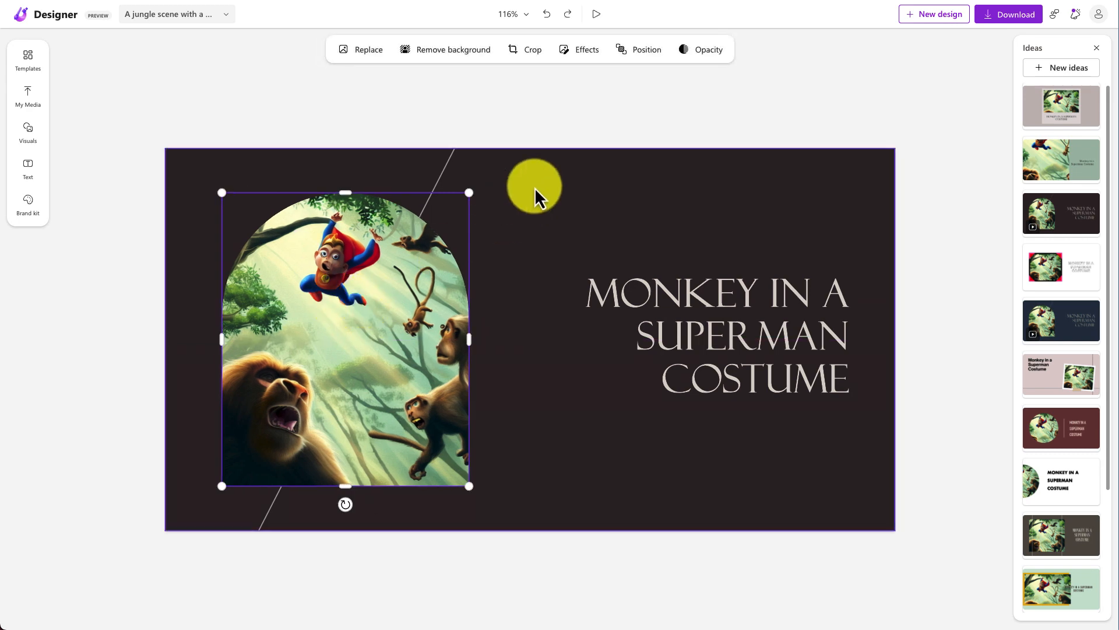
click(548, 132)
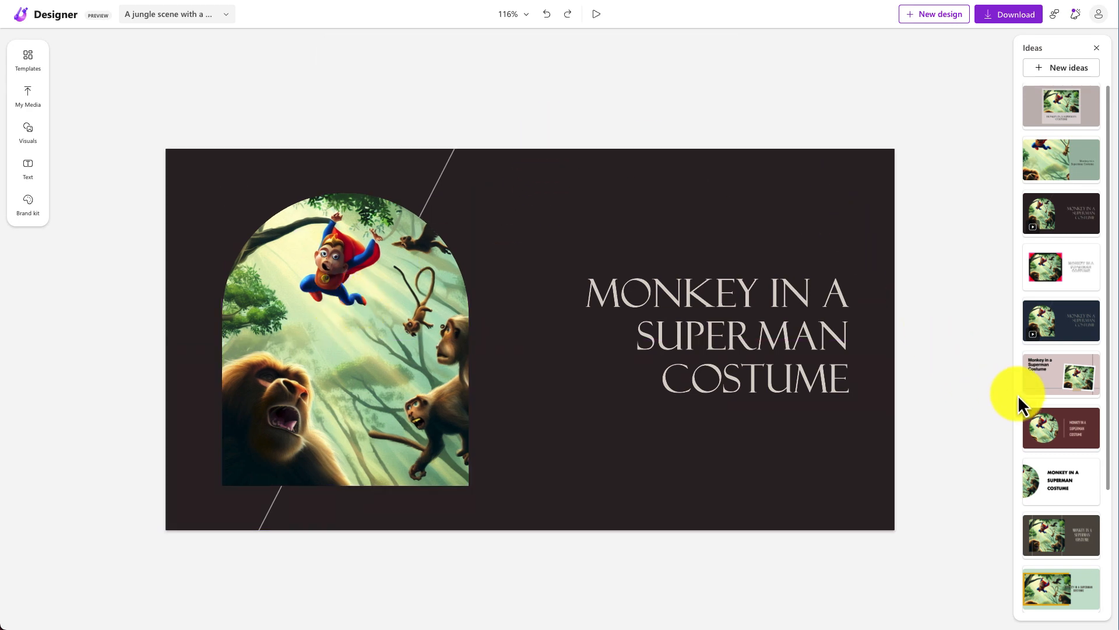
Try the pink taped-photo idea and the centered framed-photo idea on the design, and undo both layout changes.
click(1062, 392)
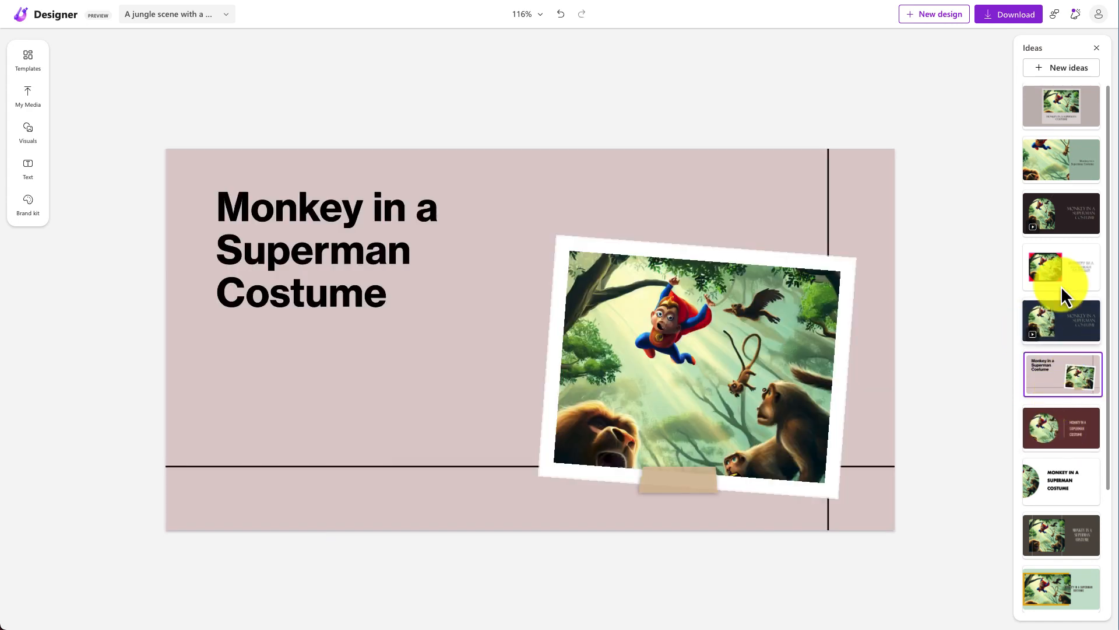
click(1062, 117)
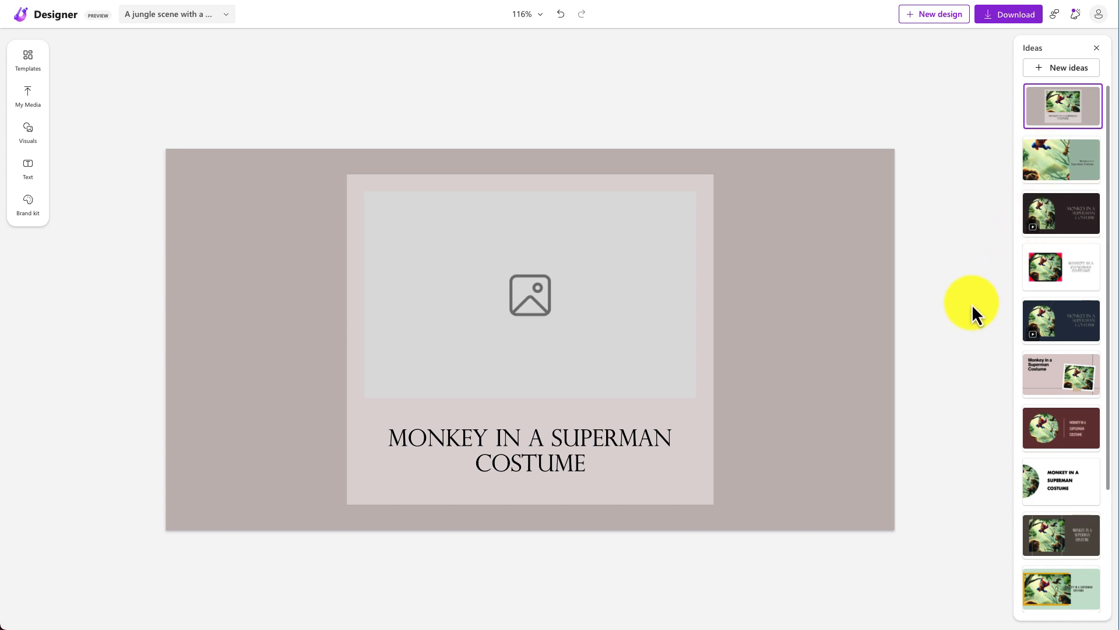
scroll(1036, 412, down, 2)
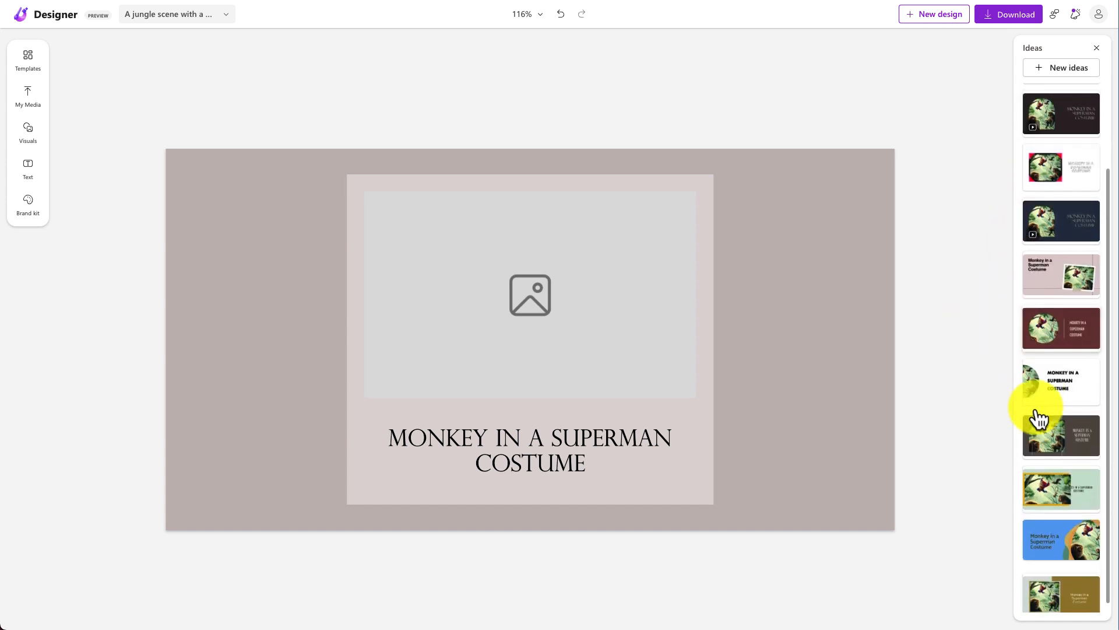
key(ctrl+z)
key(ctrl+z)
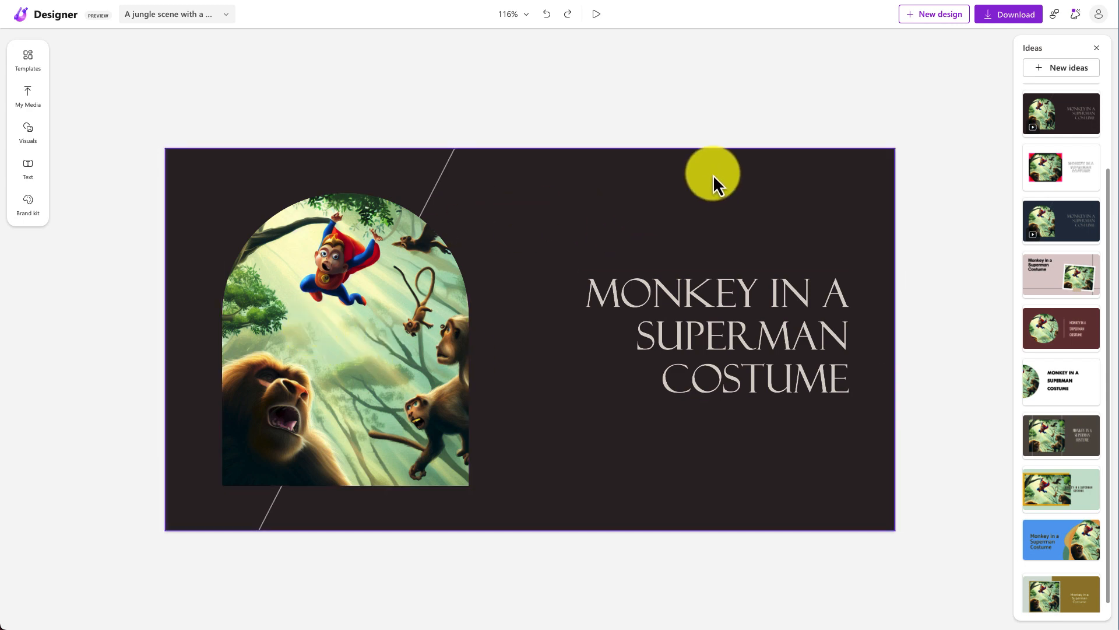
Download the design as MP4 (Recommended) and play the downloaded video in VLC media player.
click(1013, 24)
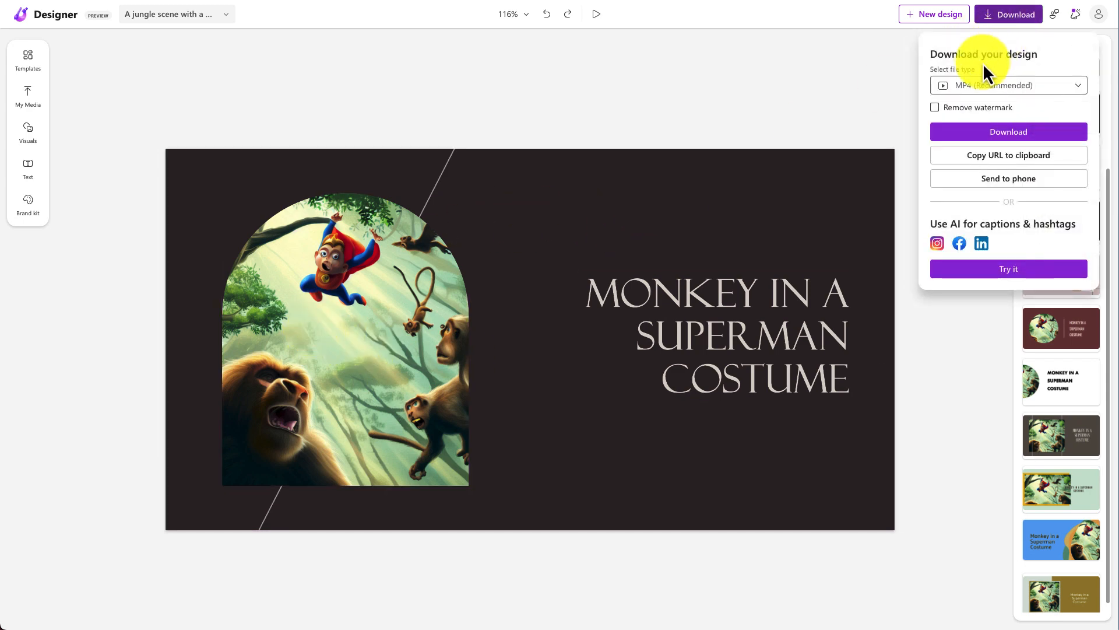
click(977, 88)
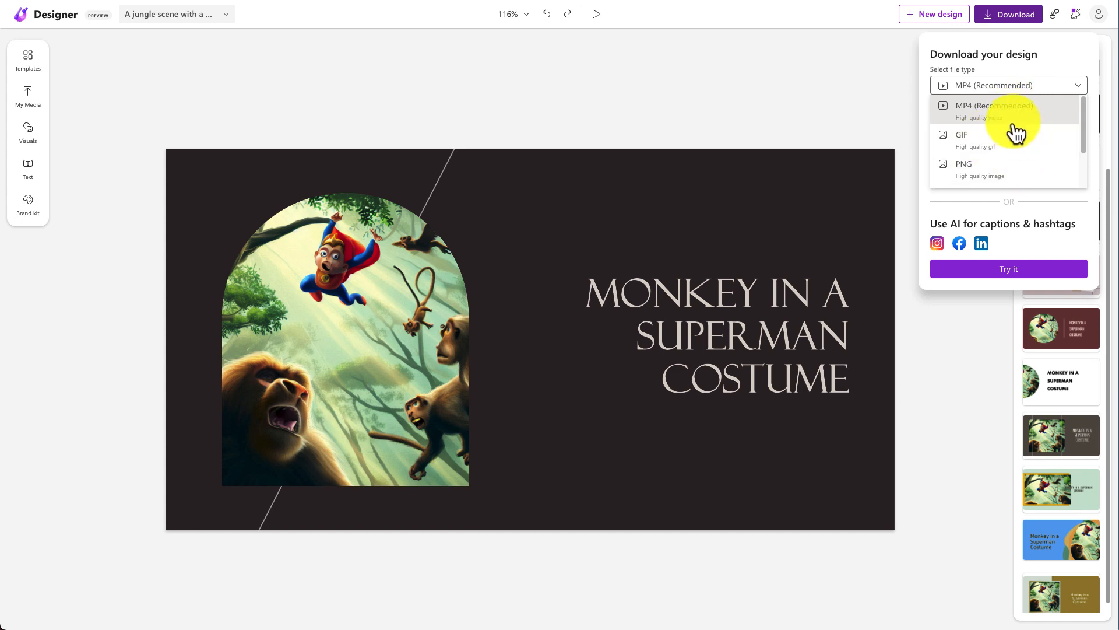
click(985, 116)
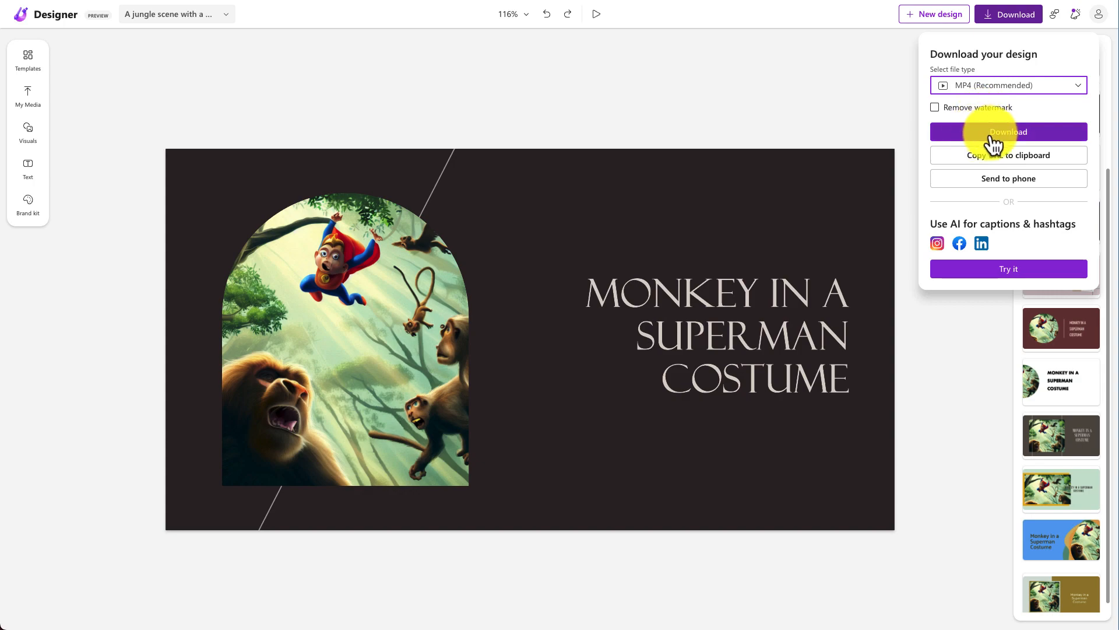
click(994, 137)
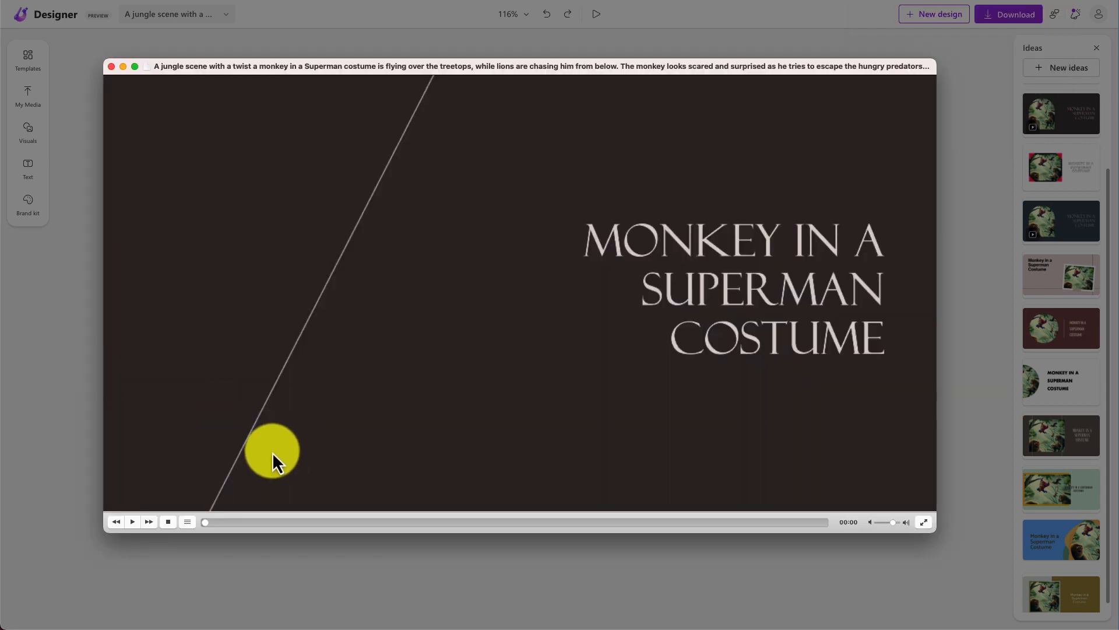
click(134, 522)
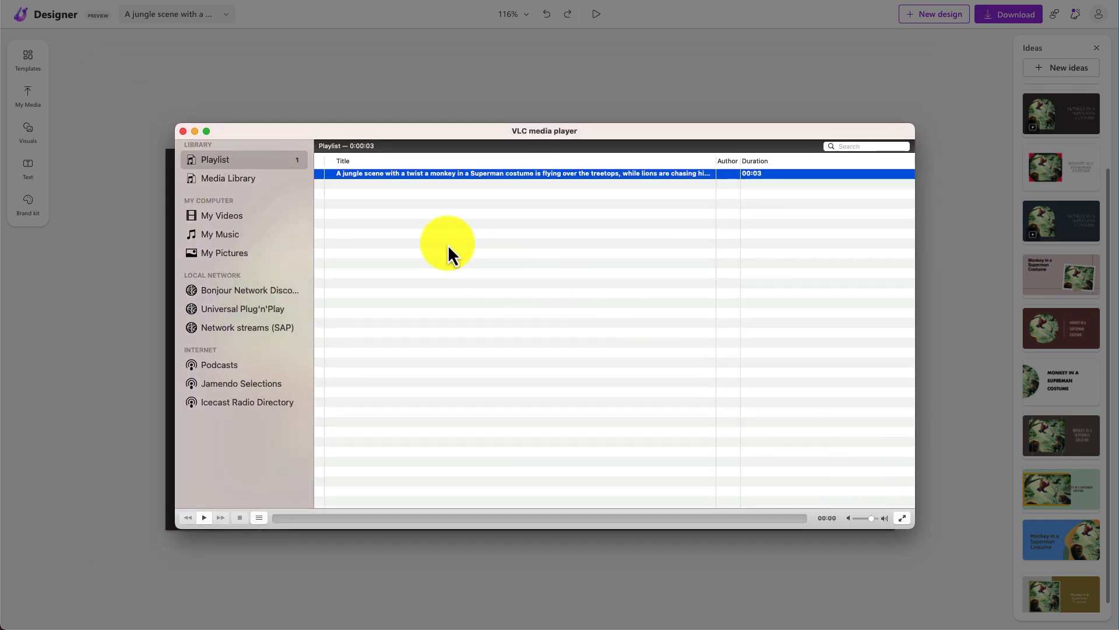
Download the design again as MP4 (Recommended) with the watermark removed, play the new video in VLC media player, and return to the design.
click(183, 131)
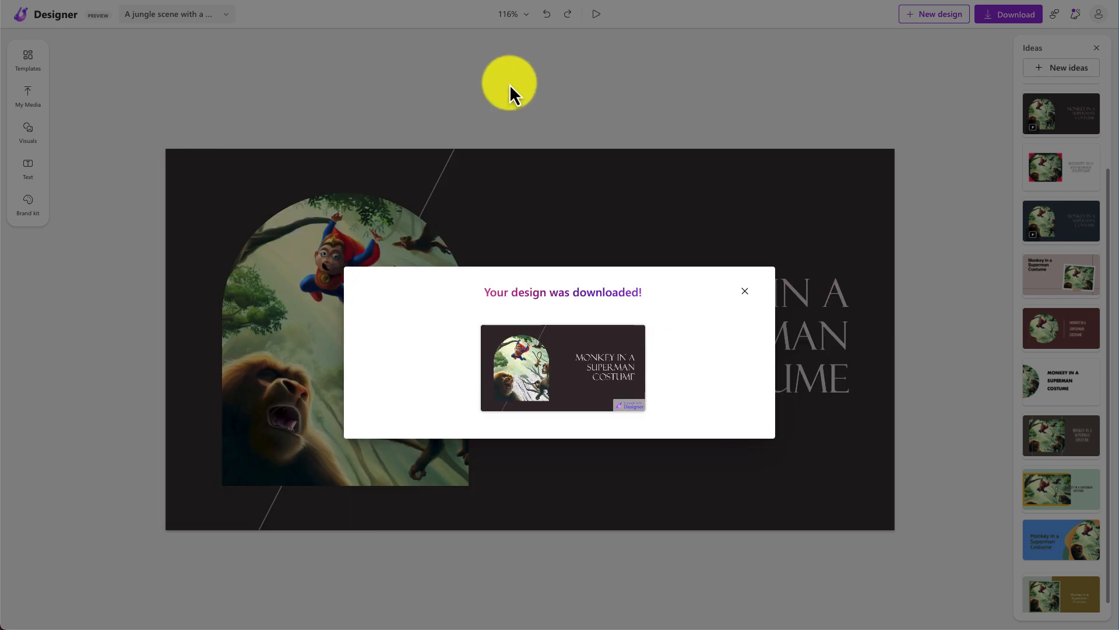
click(744, 291)
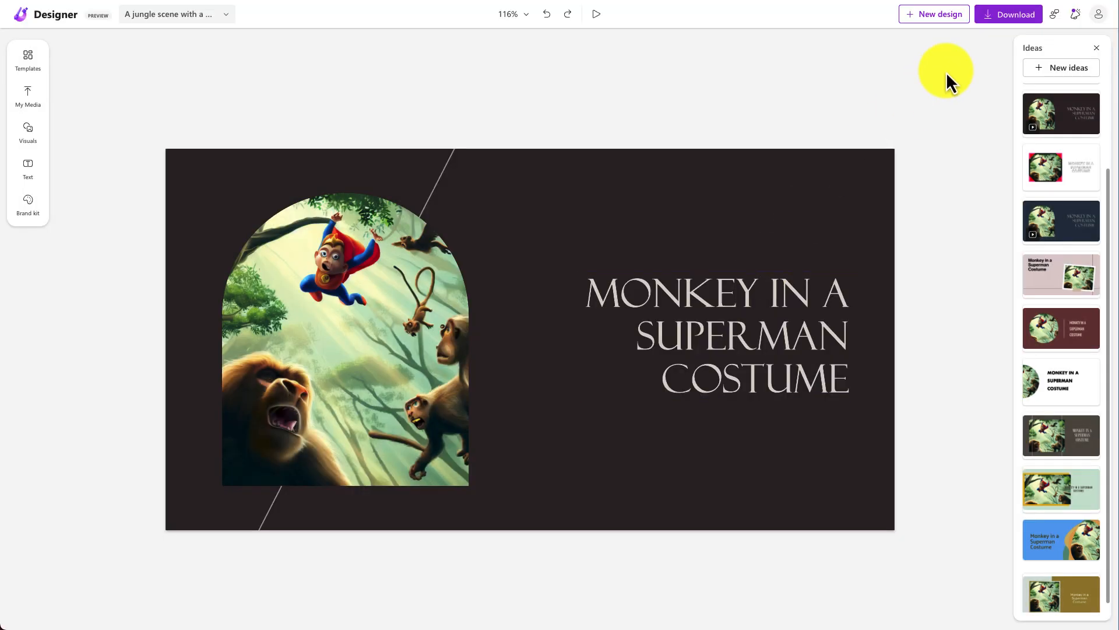
click(999, 23)
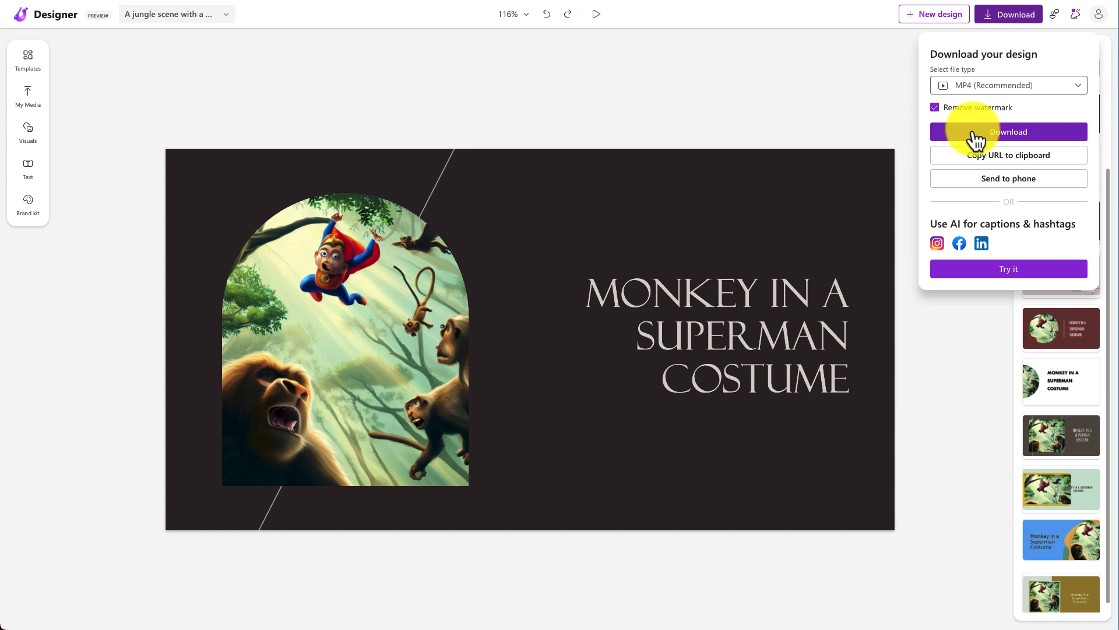
click(975, 137)
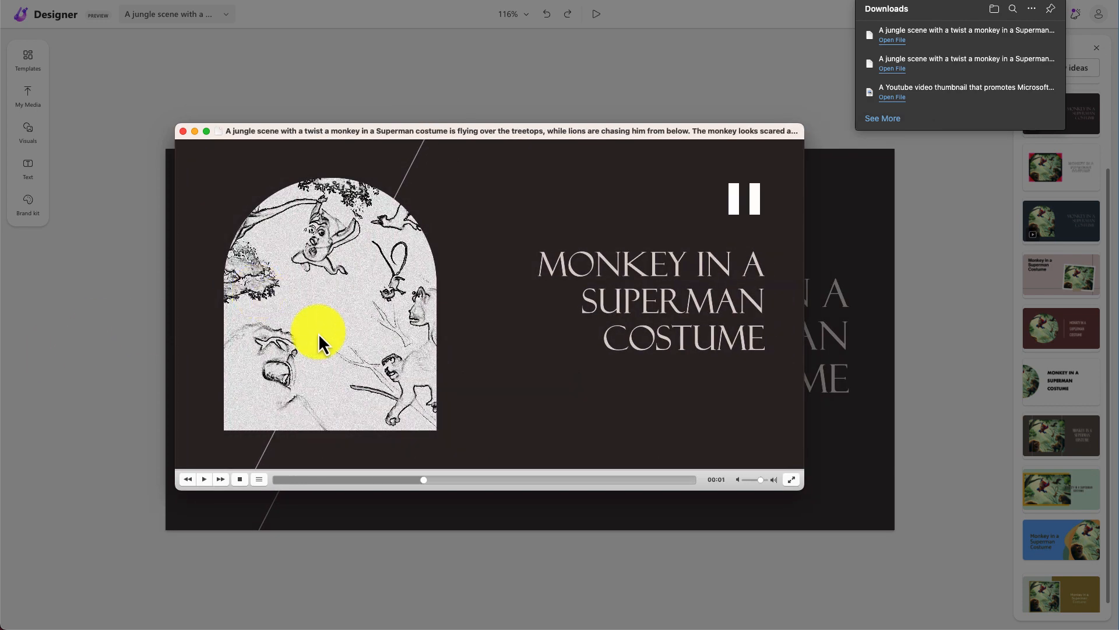
drag(373, 479, 274, 482)
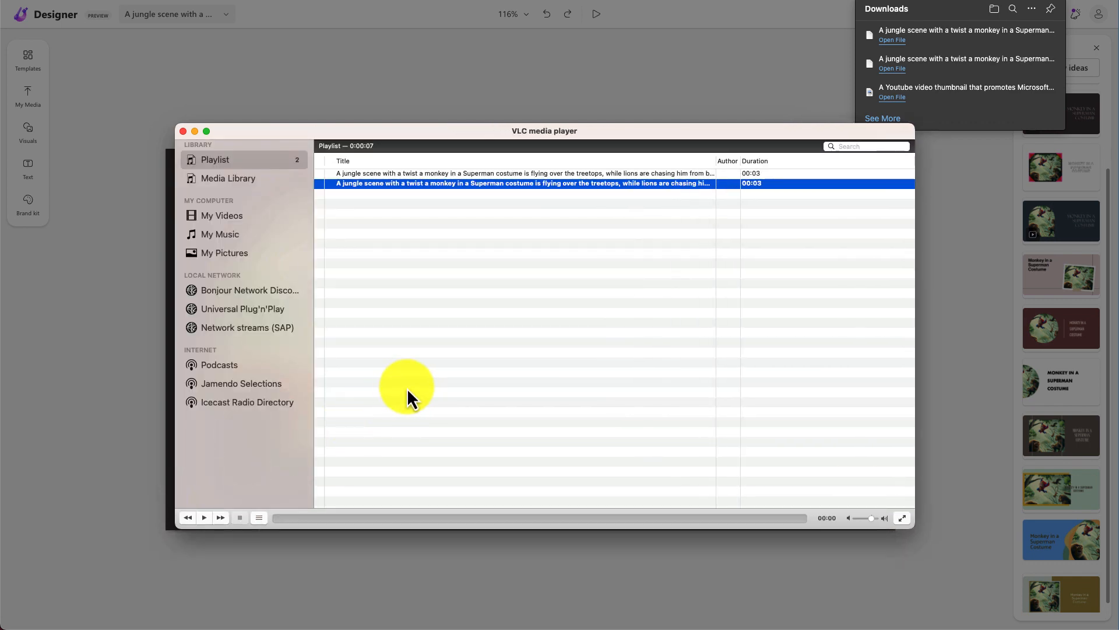
click(182, 131)
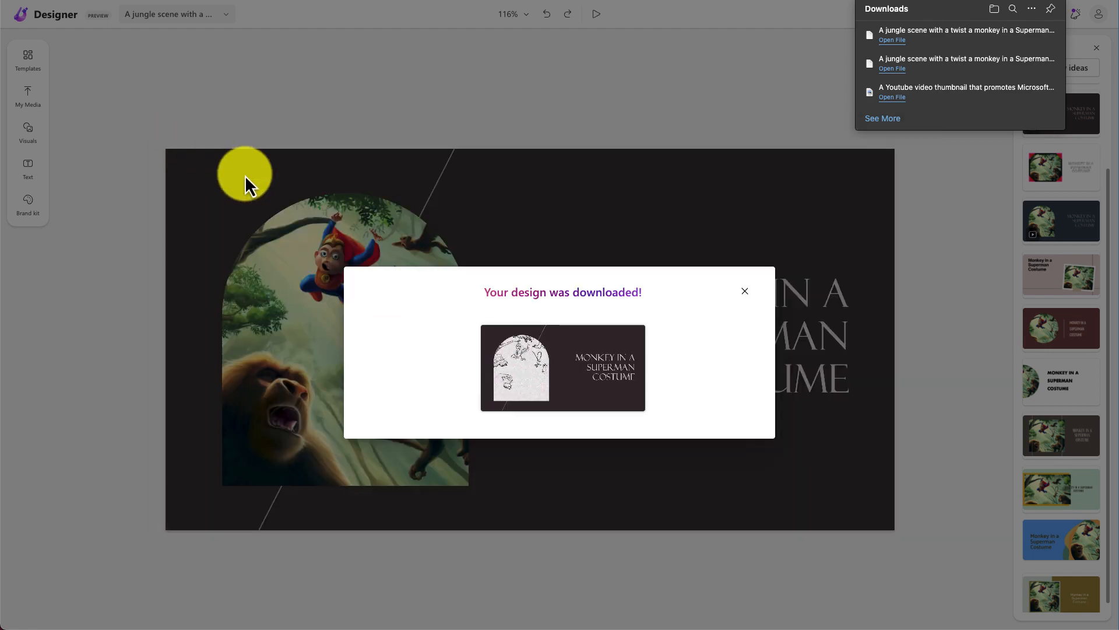
click(649, 127)
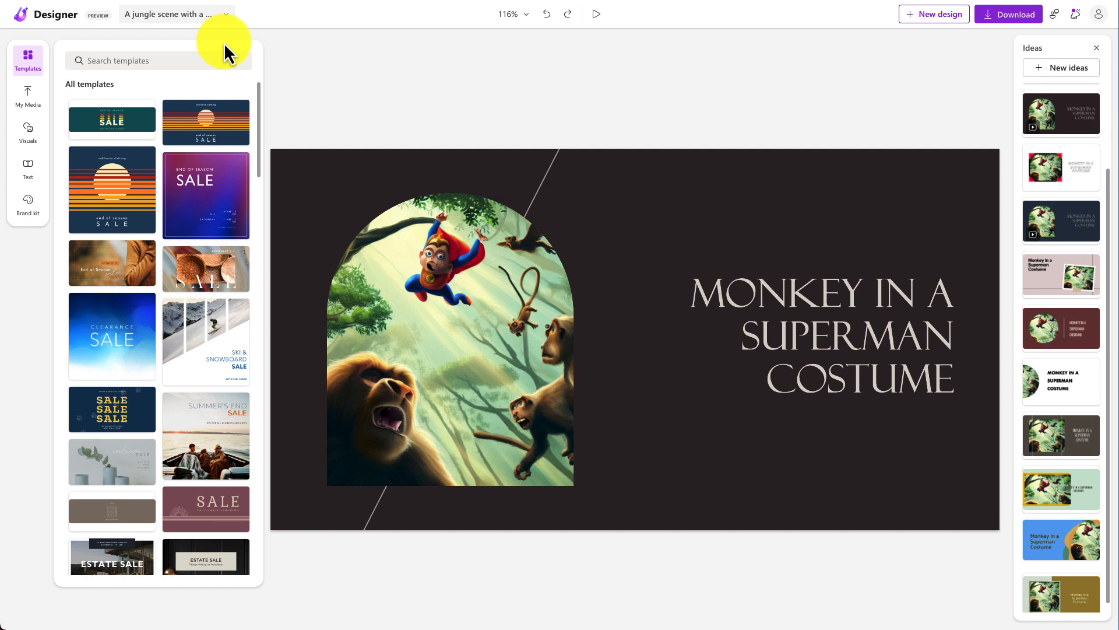
Look over the saved projects in My designs, and read the What's new list of improvements and features.
click(144, 18)
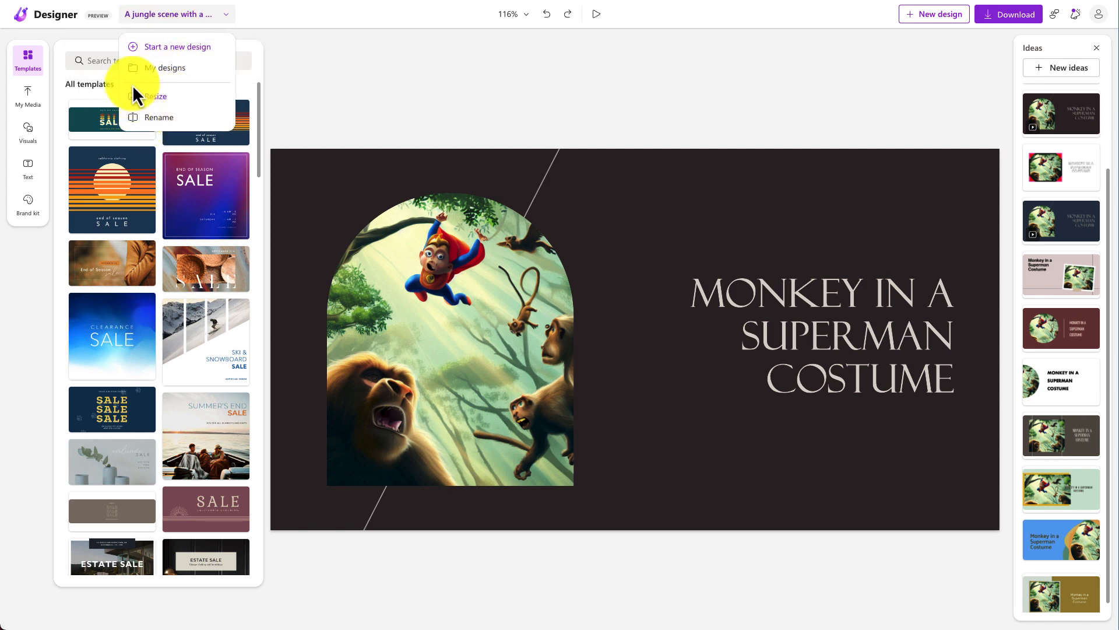
click(162, 69)
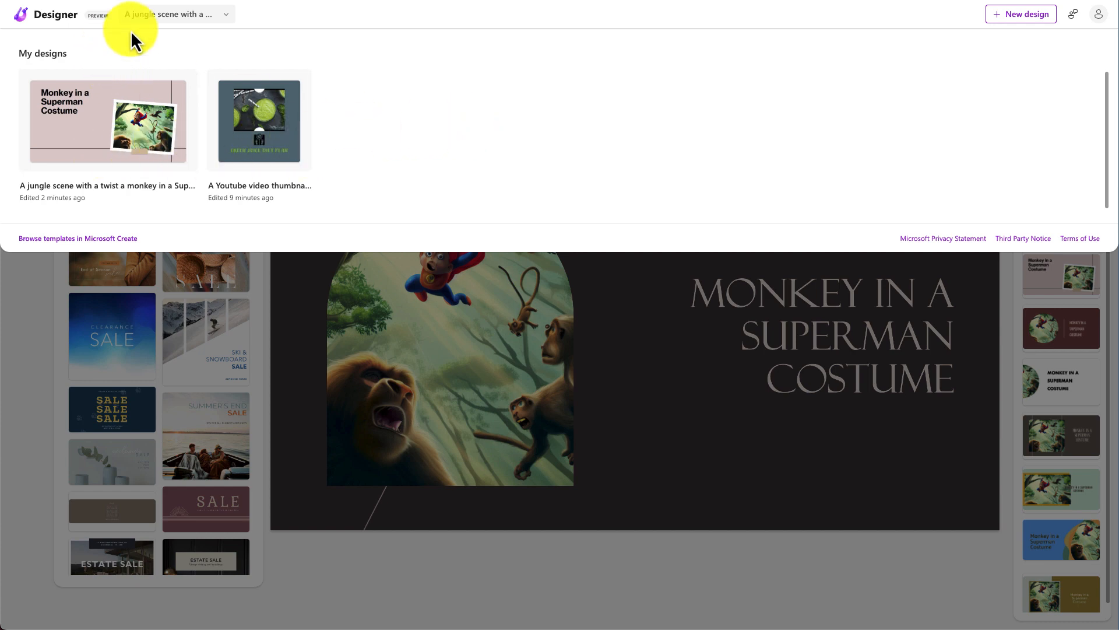
click(160, 23)
click(168, 19)
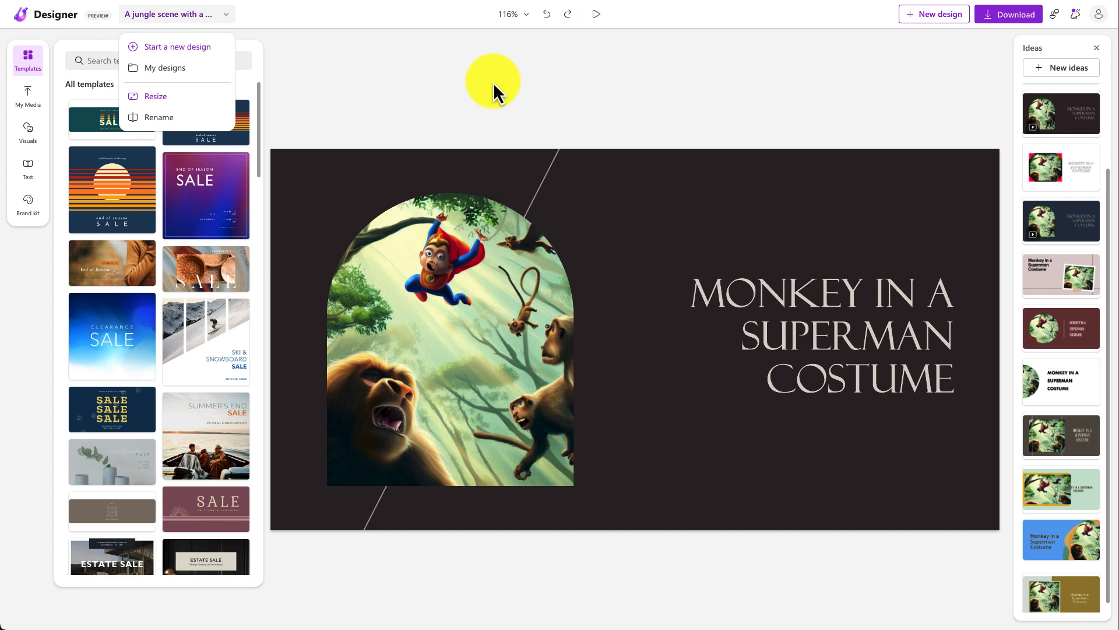
click(383, 71)
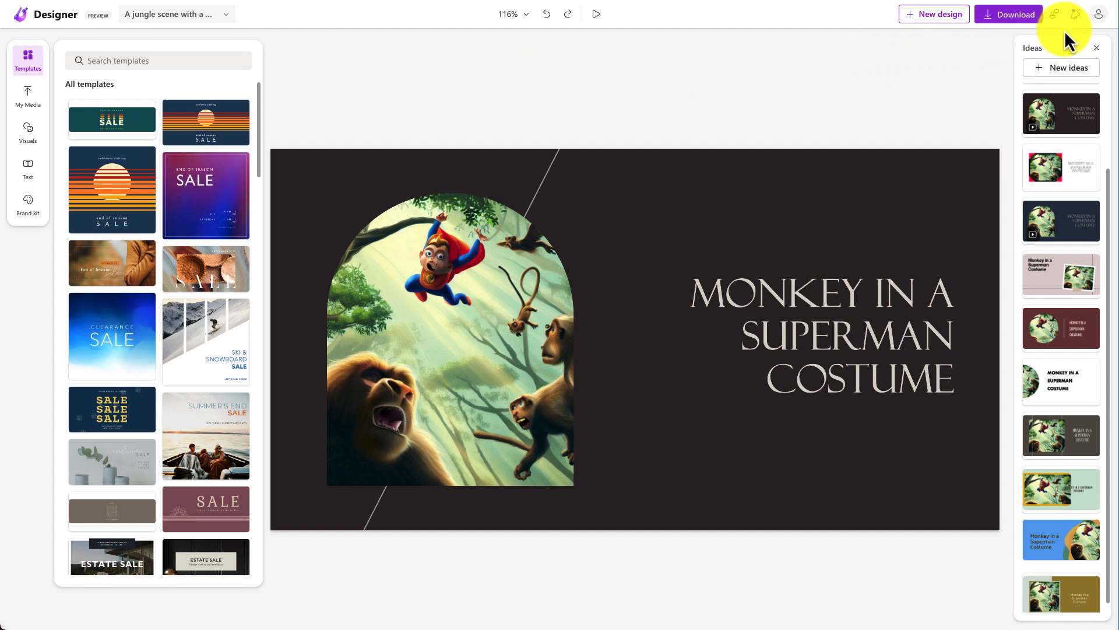
click(1077, 15)
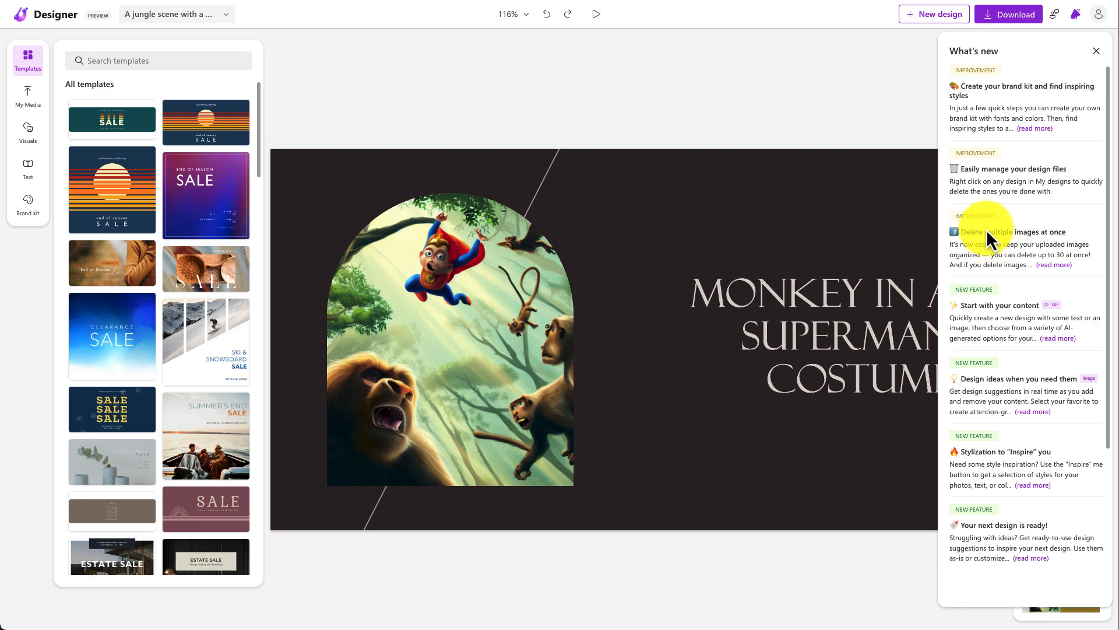
click(704, 147)
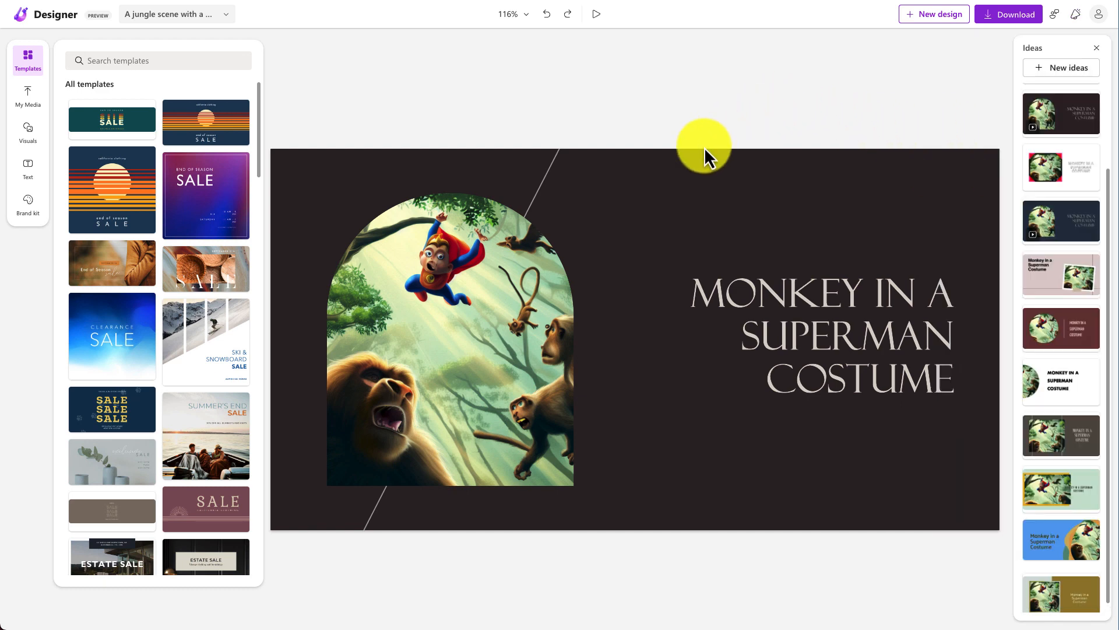